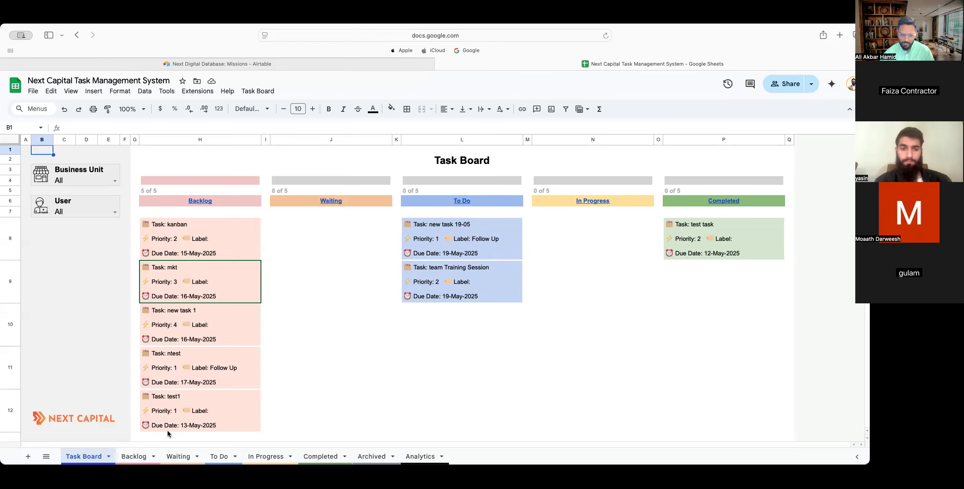
- Look through the Backlog, Waiting, To Do, In Progress, Completed and Analytics sheets, and return to the Task Board
left_click(133, 458)
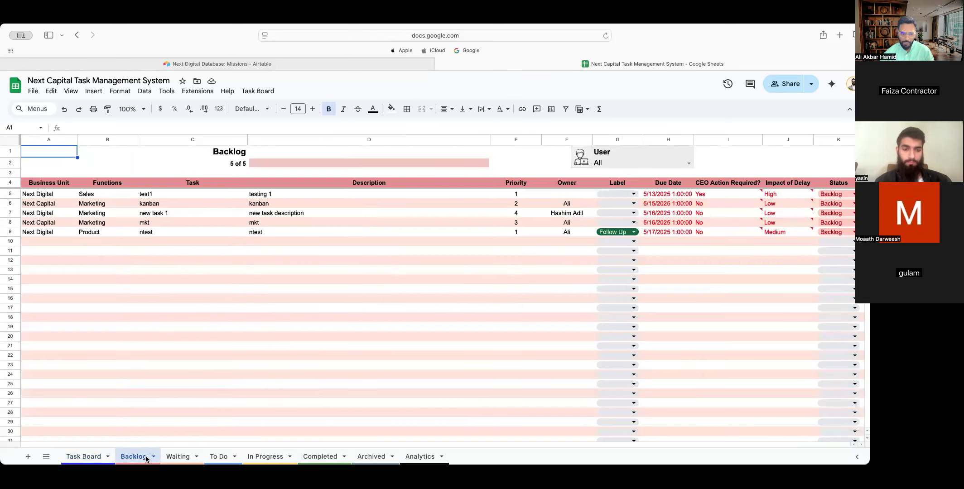
left_click(185, 456)
left_click(211, 457)
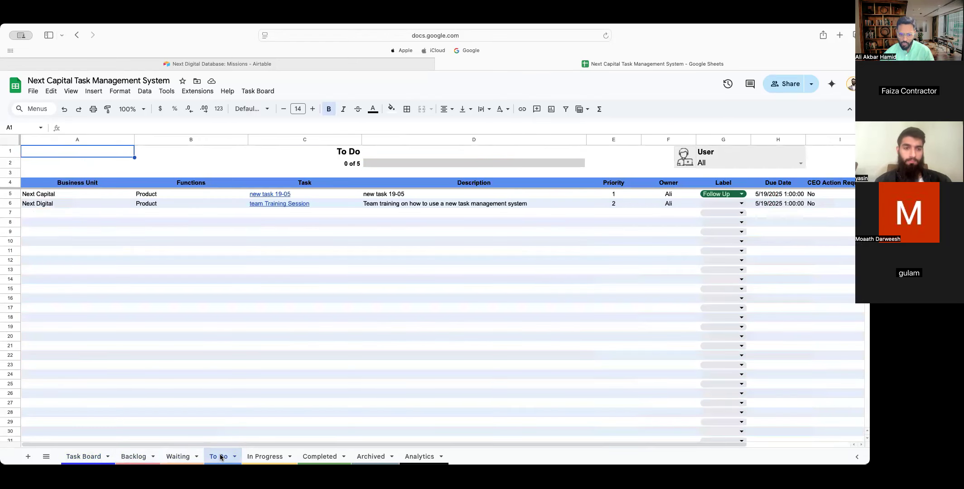
left_click(266, 457)
left_click(314, 458)
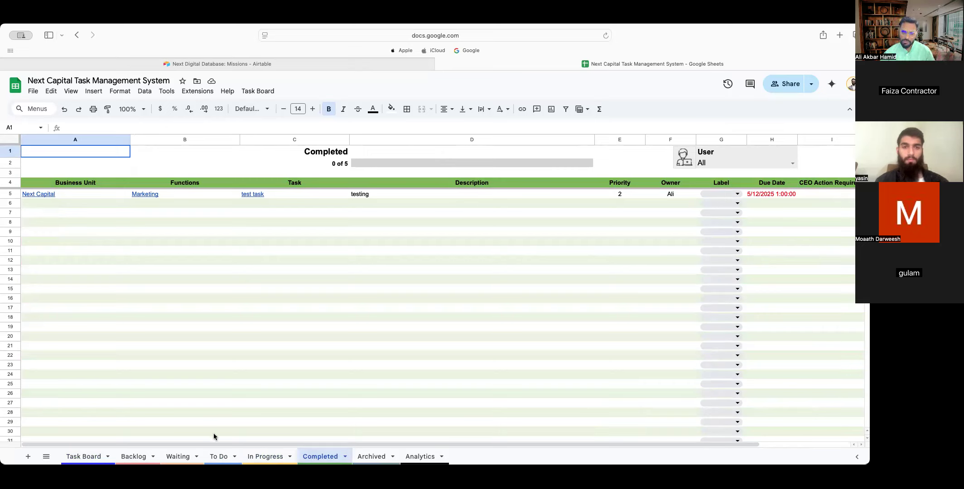
left_click(216, 454)
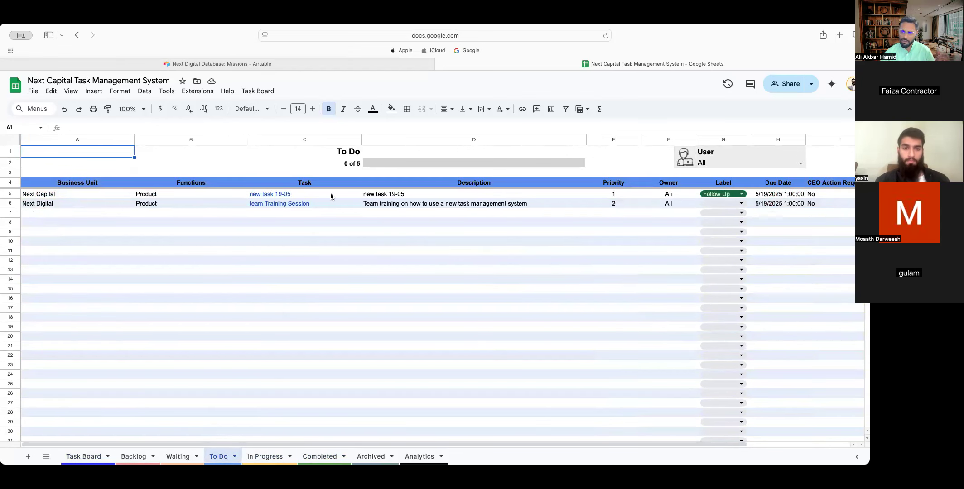
left_click(266, 456)
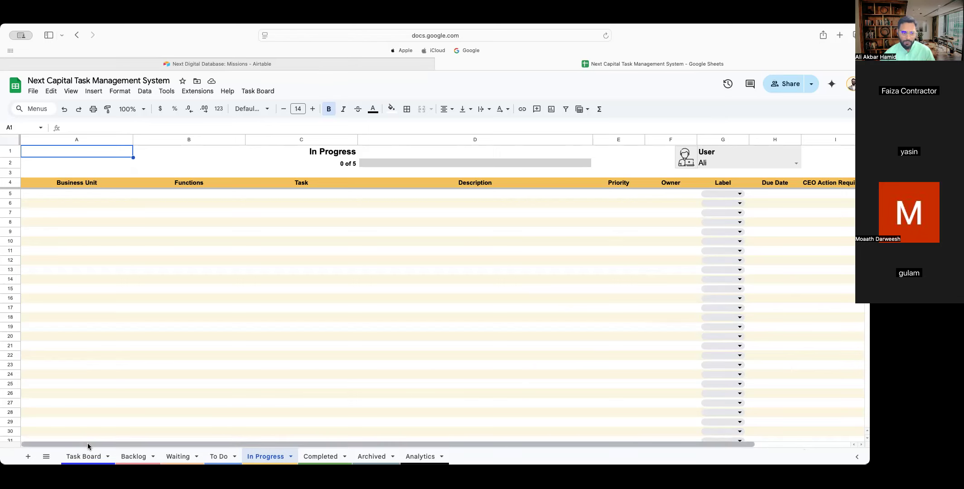
left_click(87, 455)
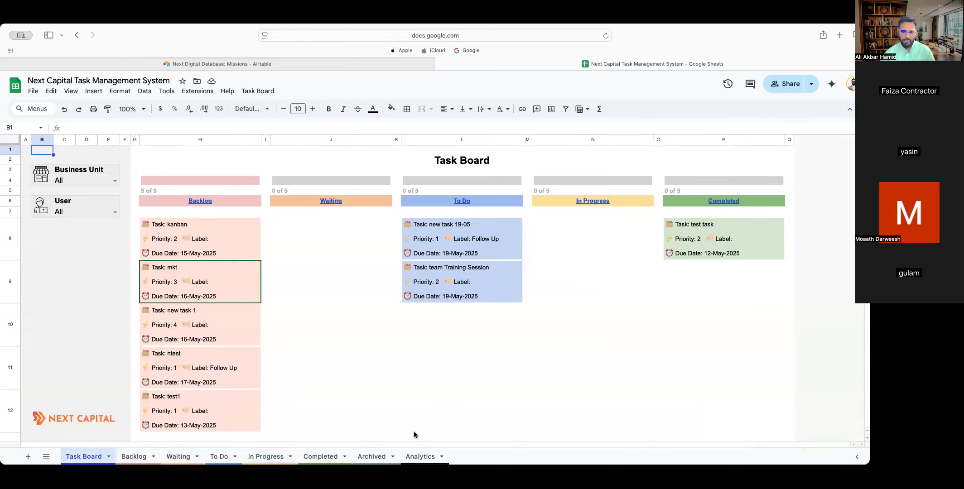
left_click(420, 456)
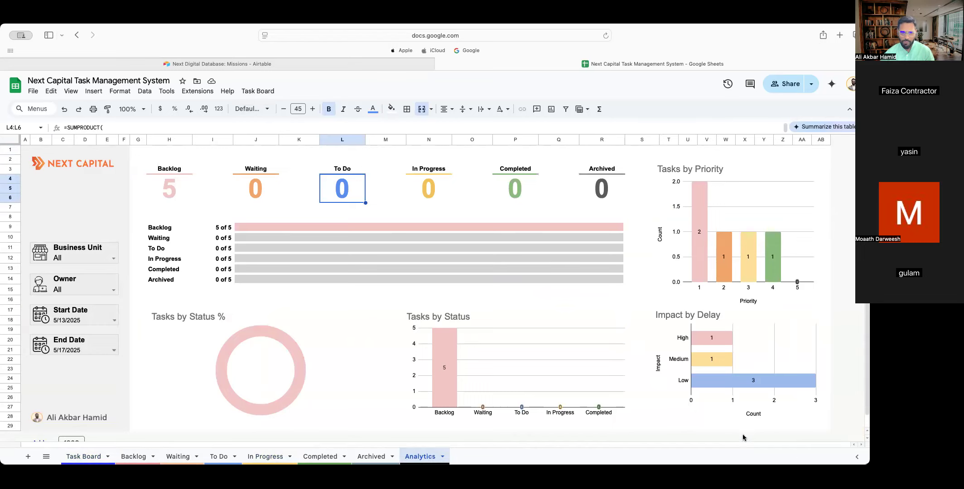
left_click(81, 458)
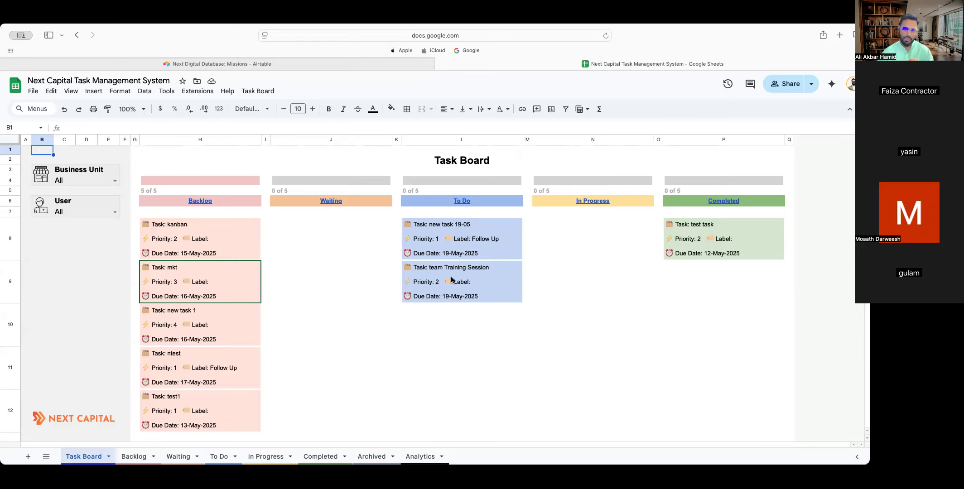
- Start a new task for the Next Digital business unit with the Product function, and assign its owner
left_click(261, 92)
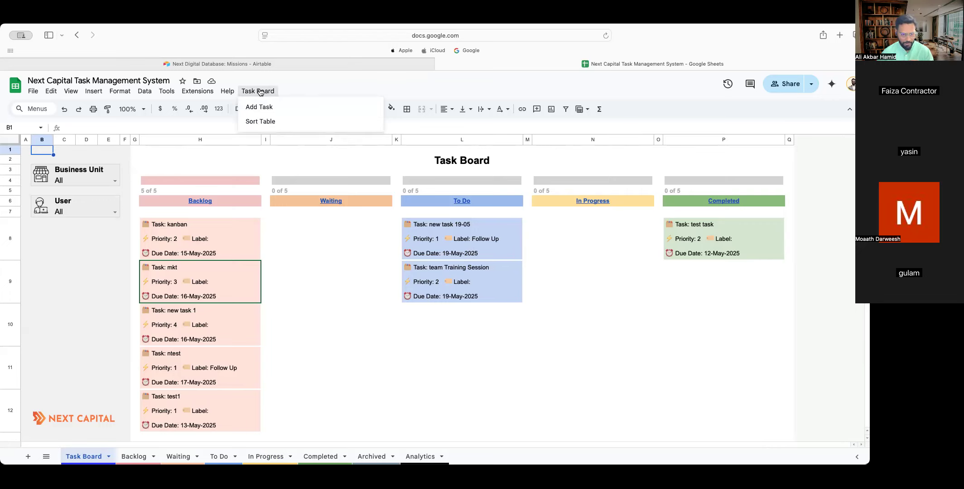
left_click(274, 109)
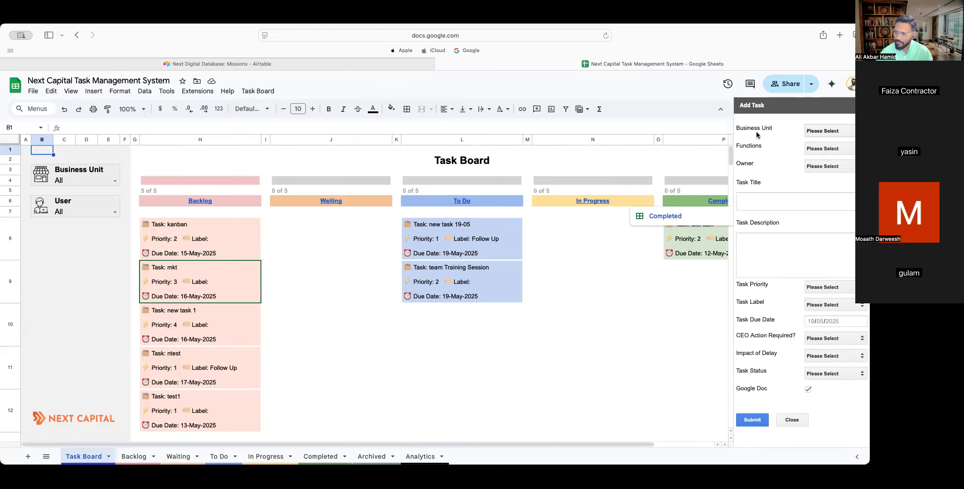
left_click(819, 130)
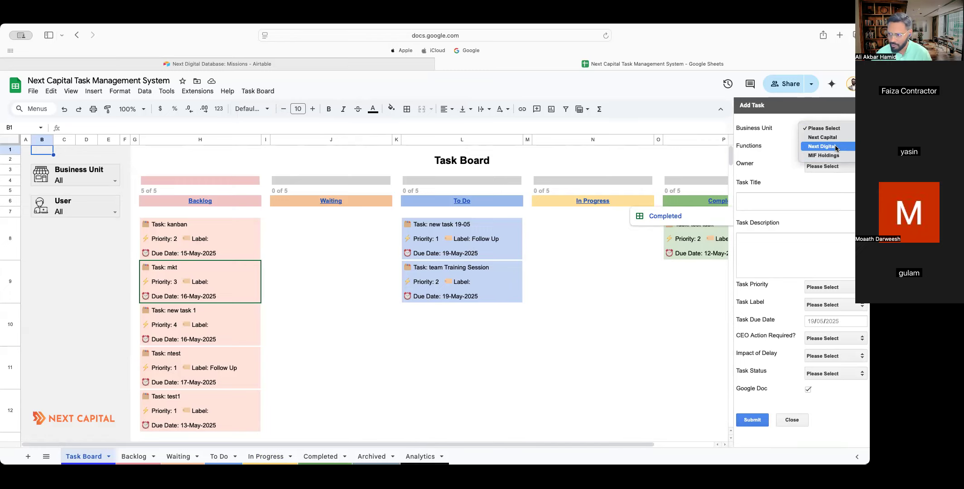
left_click(836, 144)
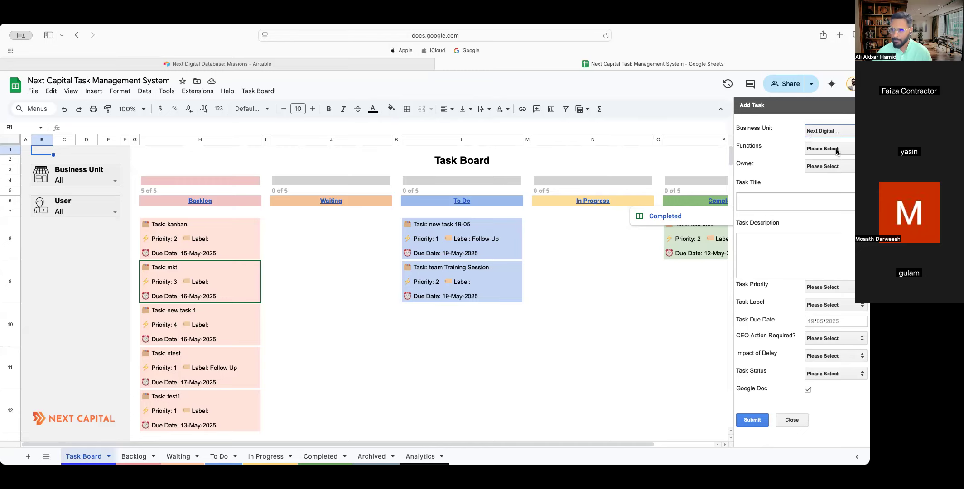
left_click(836, 149)
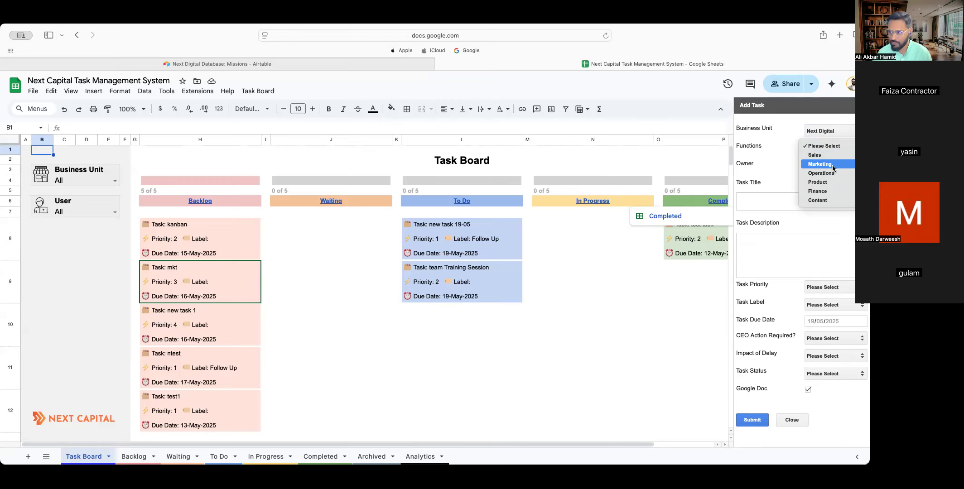
left_click(831, 181)
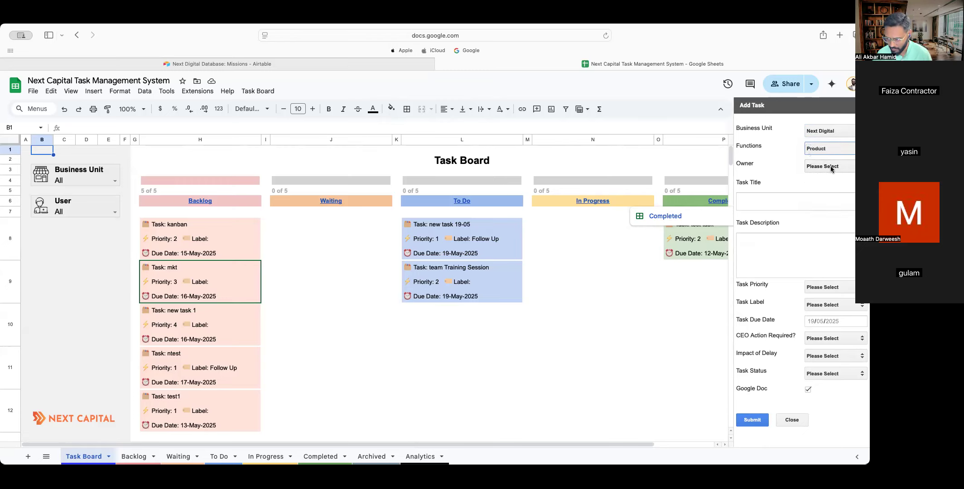
left_click(831, 165)
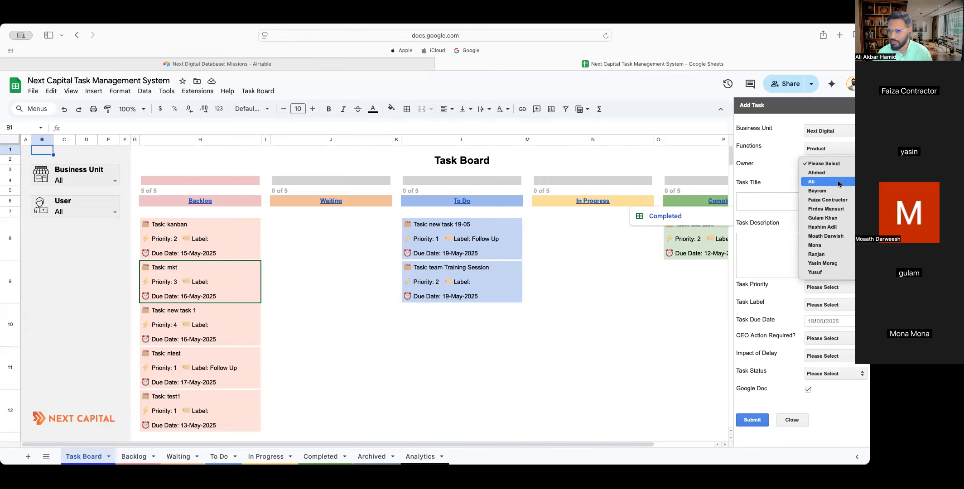
left_click(837, 181)
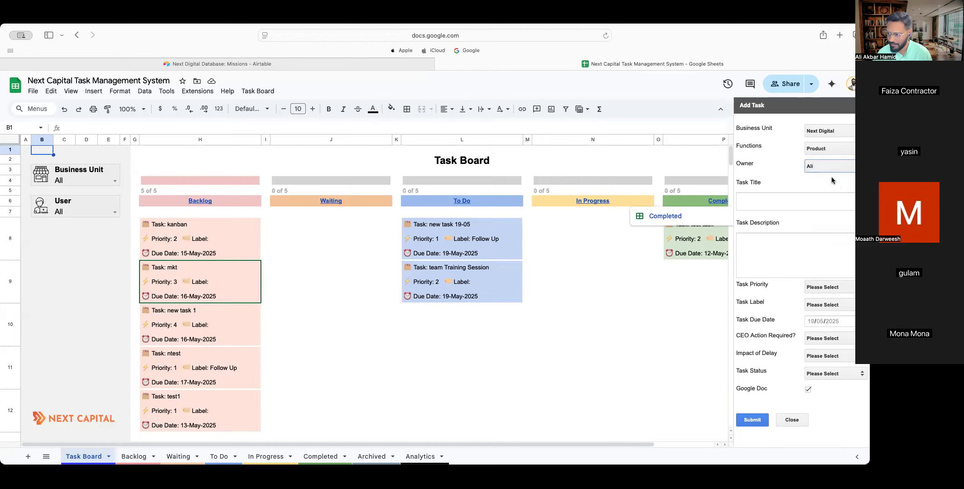
- Title the task "Team Training Session" and describe it as "This is the team training session on how to use the new Task Management System."
left_click(805, 198)
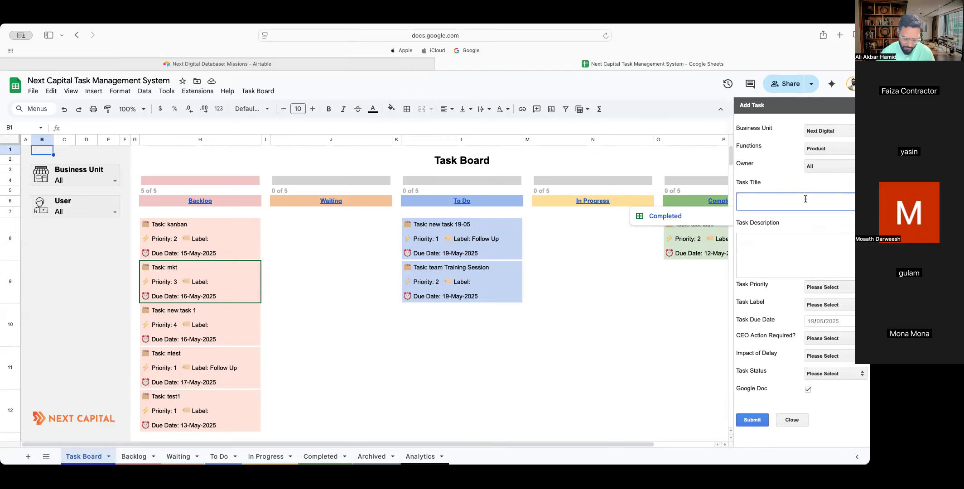
type("Team Training Session")
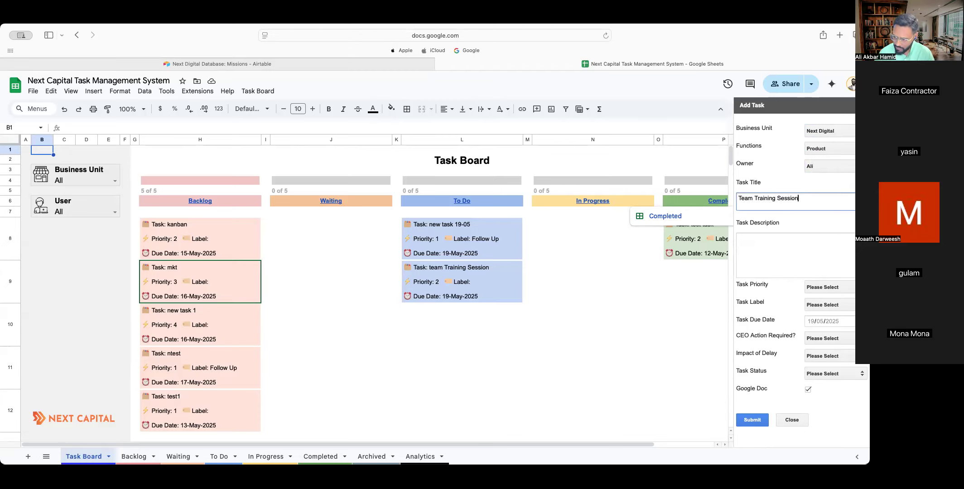
left_click(824, 248)
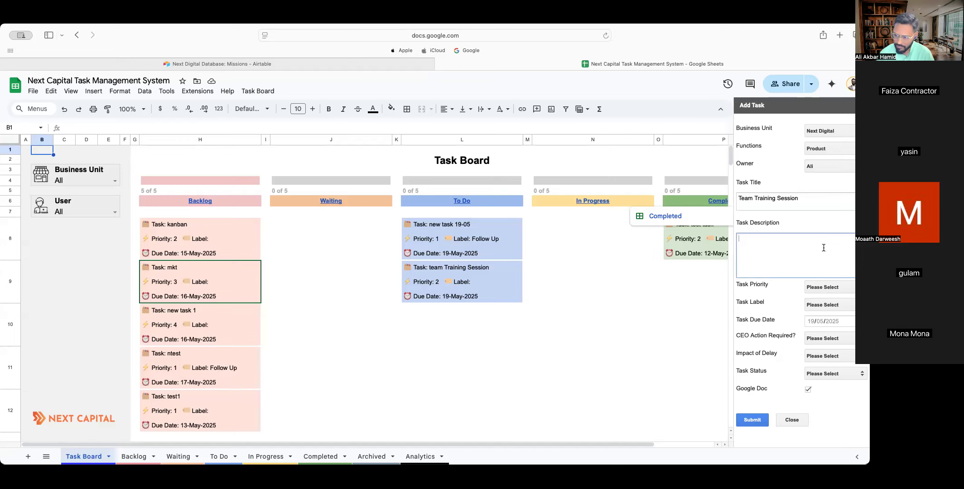
type("This is the")
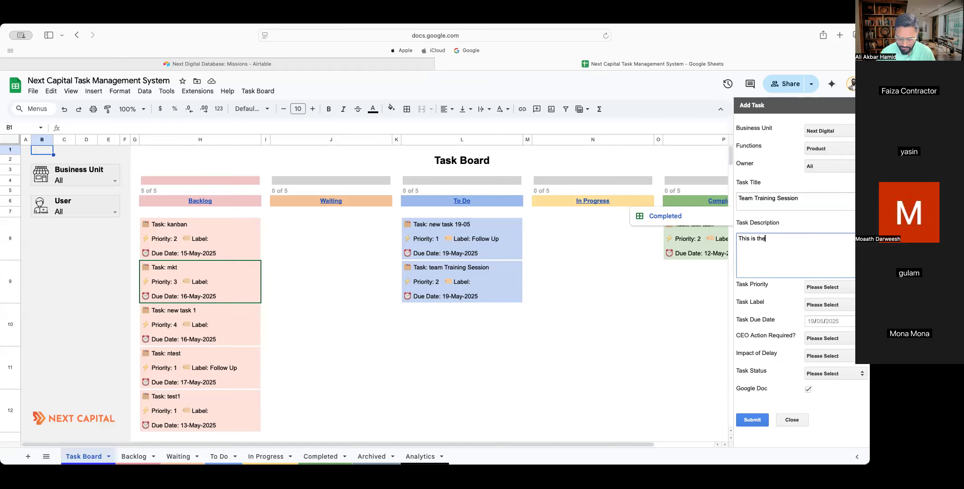
type(" team ")
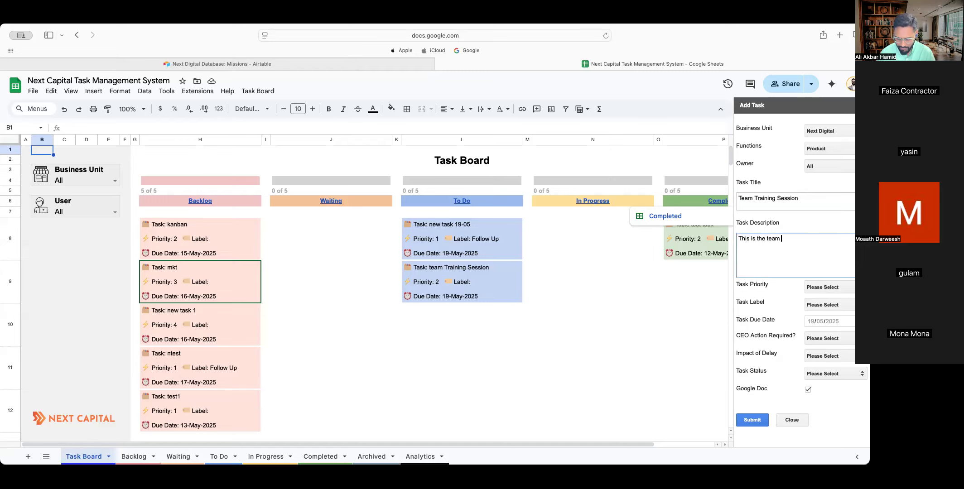
type("training se")
type("ssion on ho")
type("w to u ")
type("the new Ta")
type("sk ")
type("Mana")
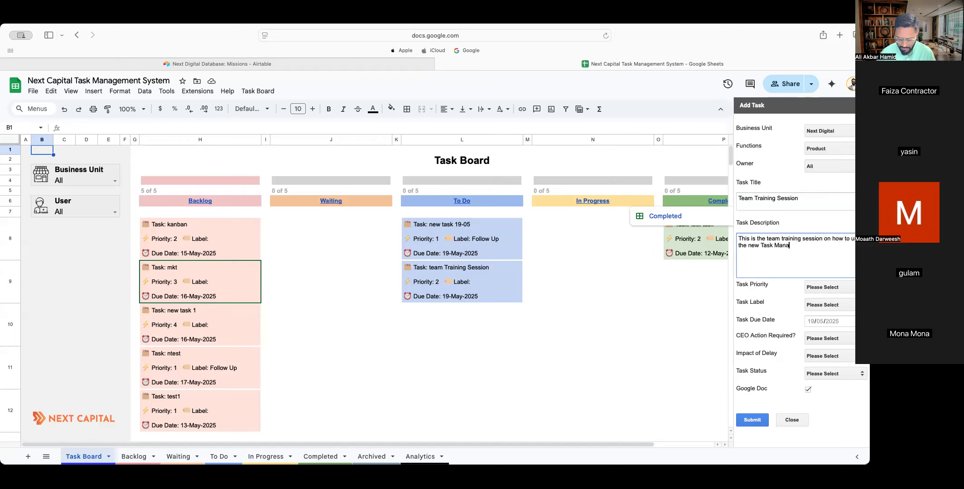
type("gement S")
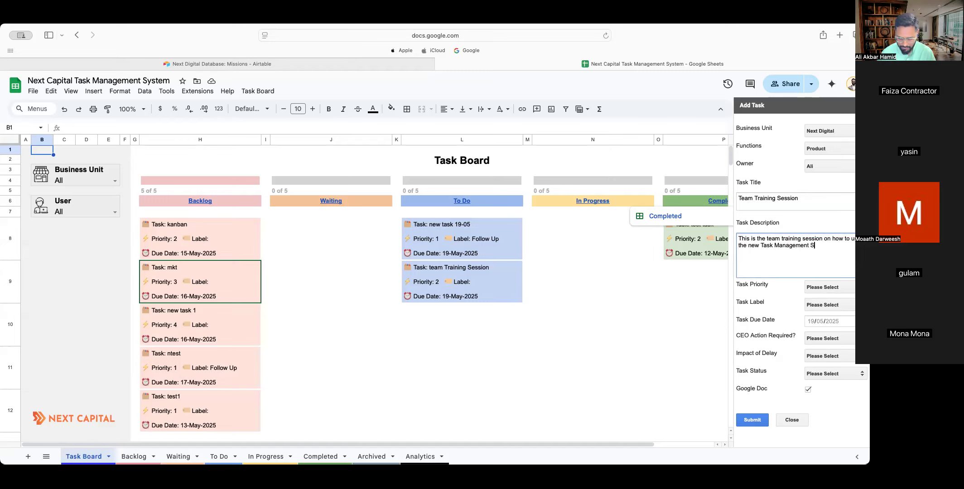
type("ystem.")
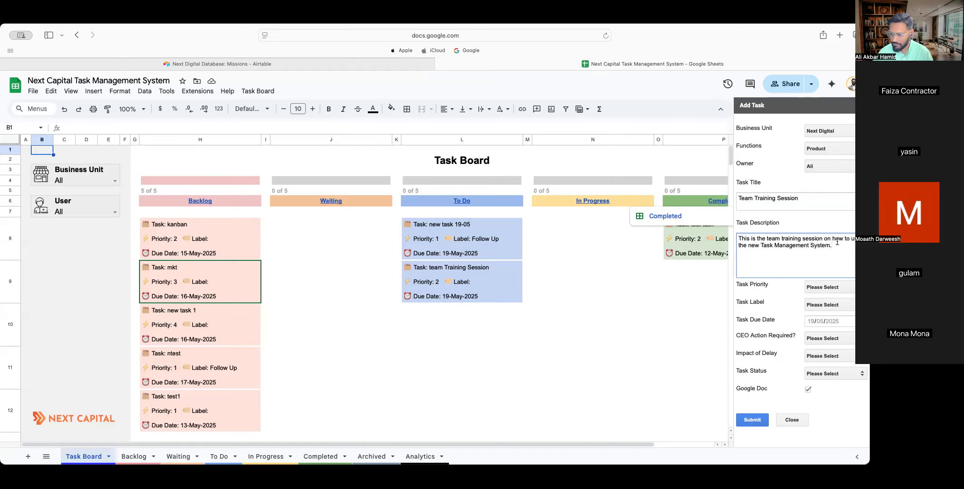
- Set the new task's priority to 2 and its due date to 19/05/2025, leaving the label unselected
left_click(820, 288)
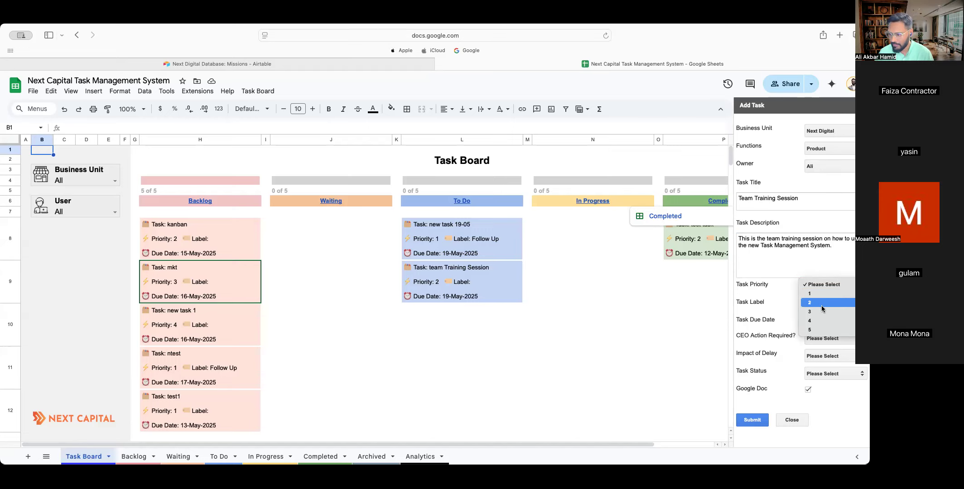
left_click(822, 306)
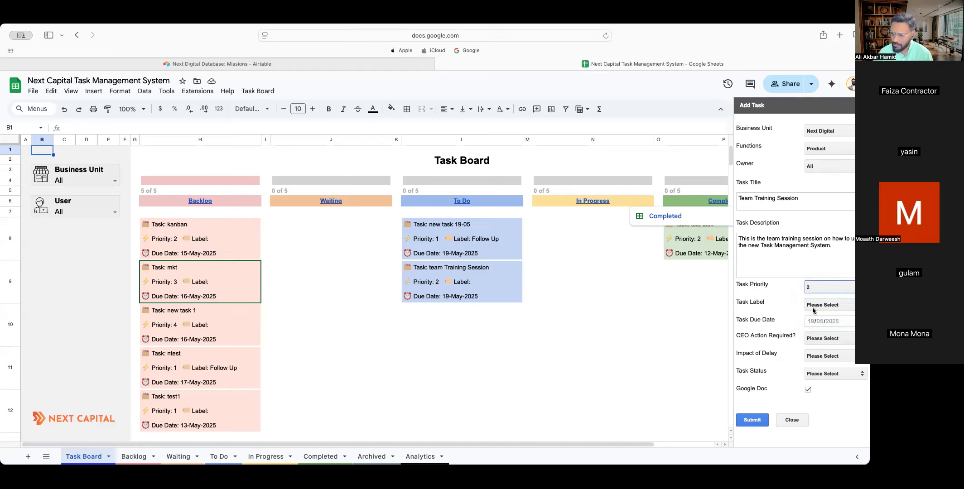
left_click(811, 307)
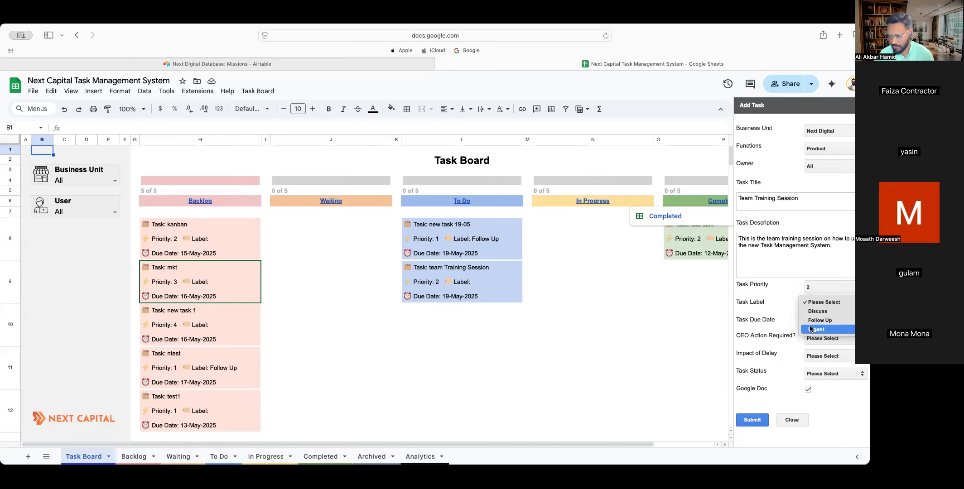
left_click(787, 309)
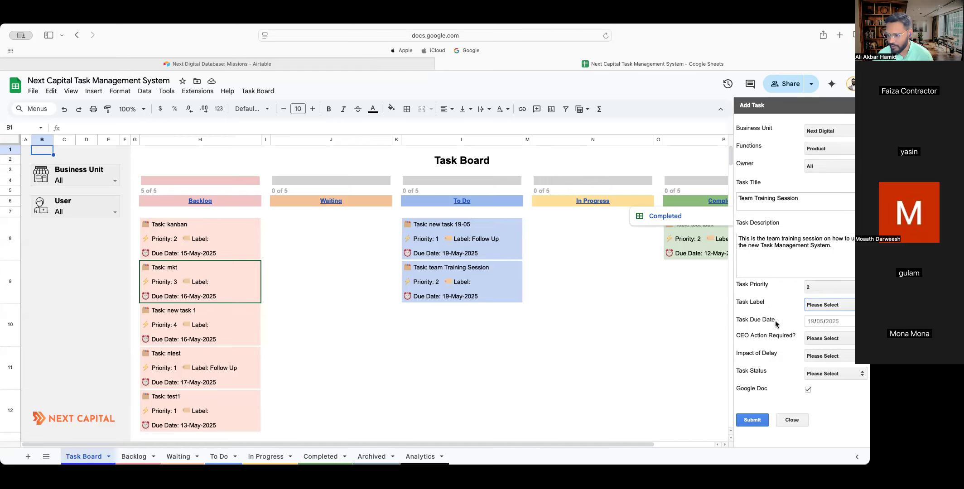
key("Tab")
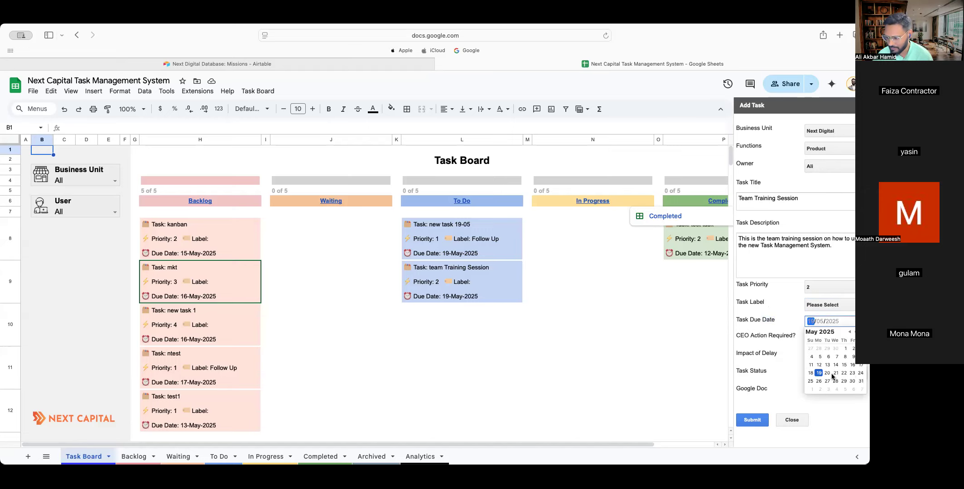
left_click(819, 374)
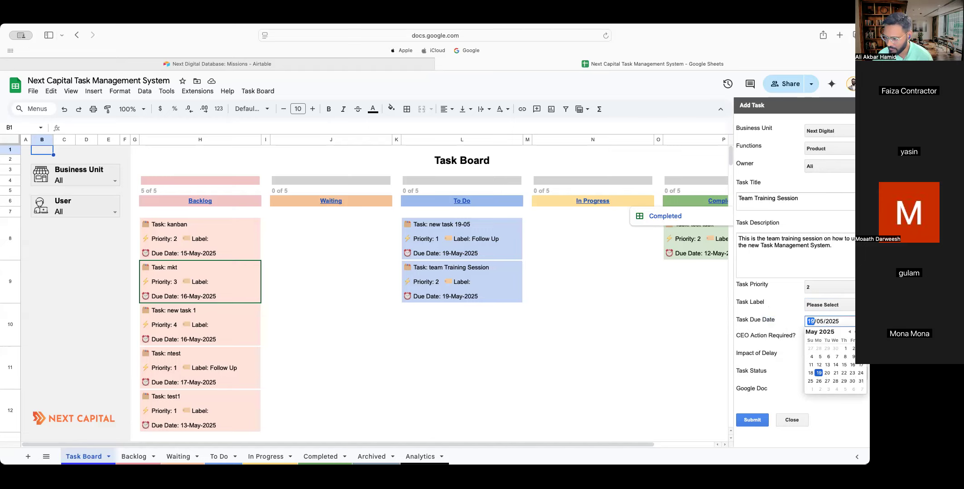
left_click(784, 333)
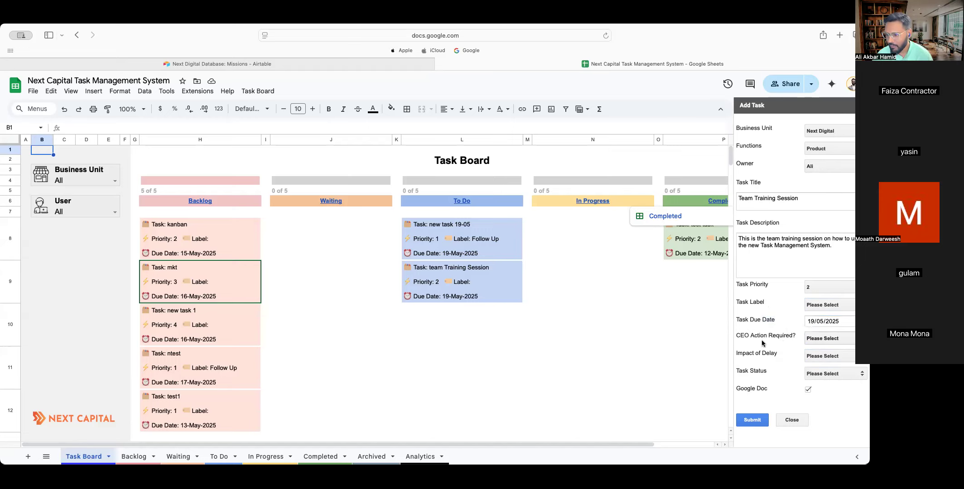
- Set CEO Action Required to No and Impact of Delay to Medium for the new task
left_click(809, 339)
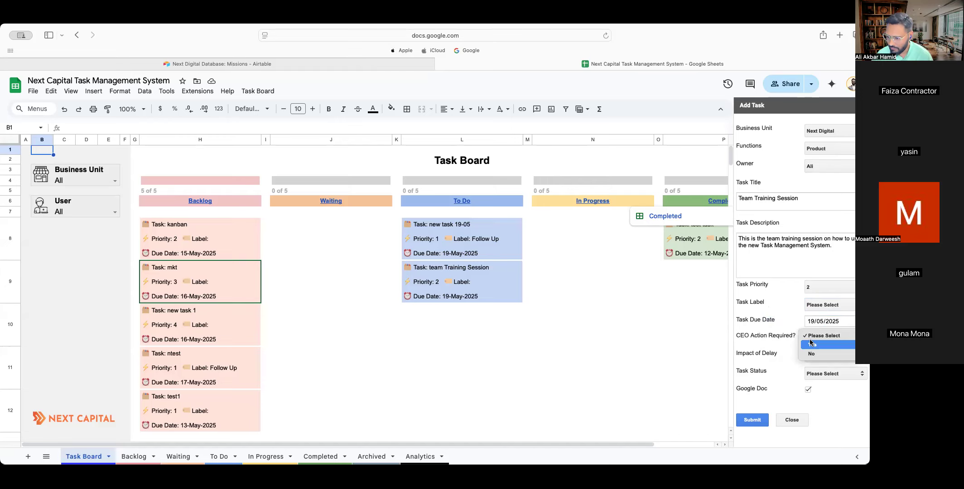
left_click(829, 353)
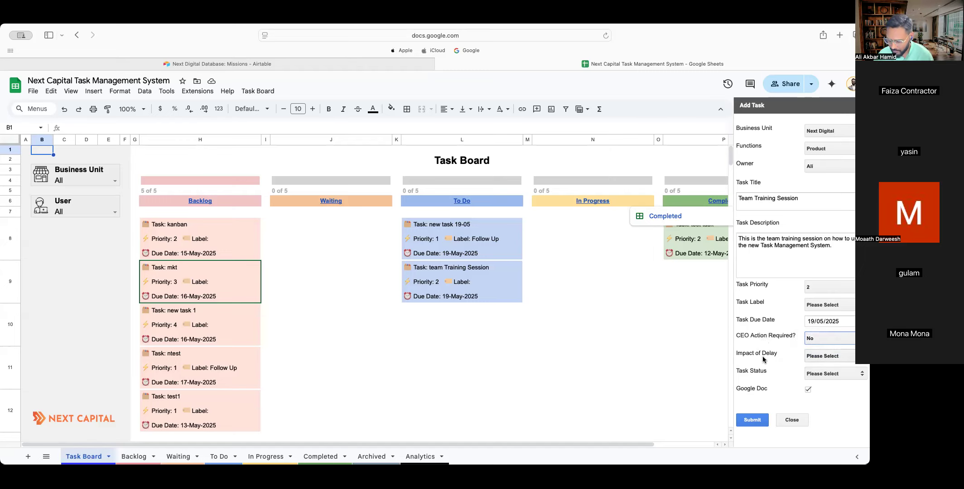
left_click(807, 358)
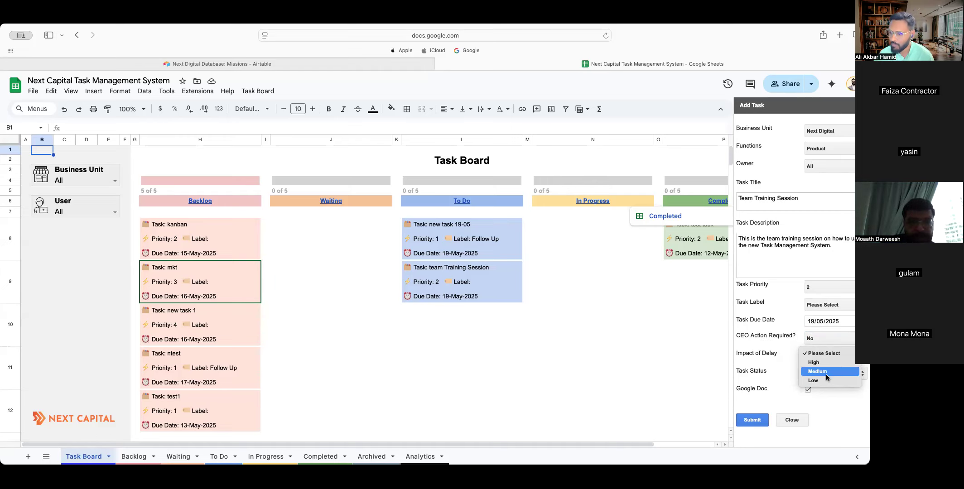
left_click(826, 371)
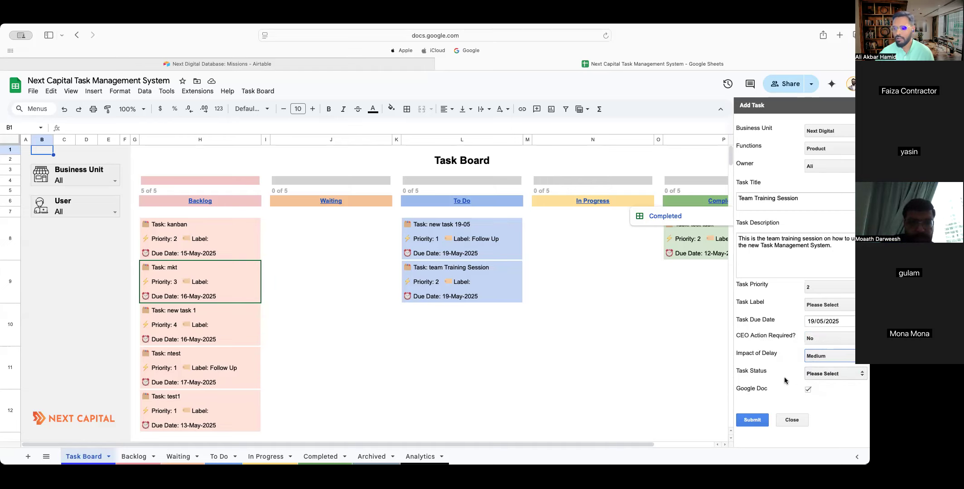
- Set the new task's status to To Do, keep the Google Doc option enabled, and submit the task
left_click(819, 376)
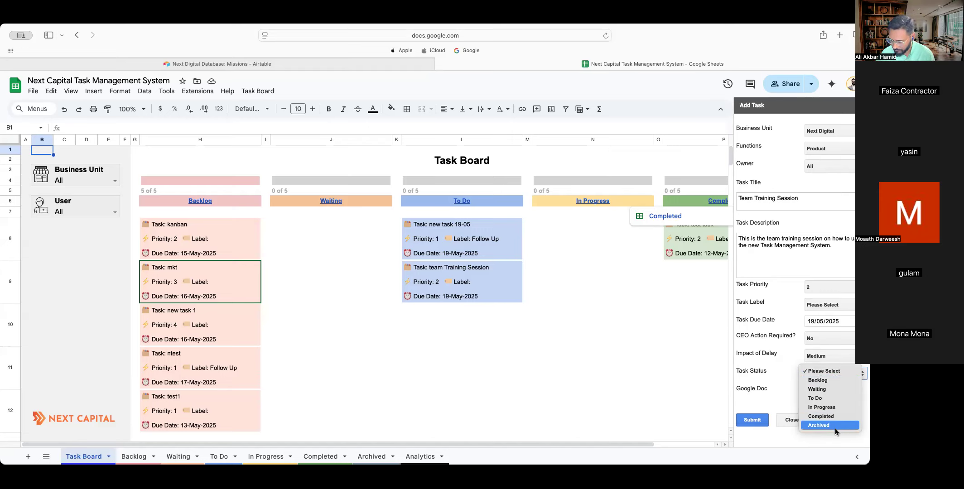
left_click(832, 400)
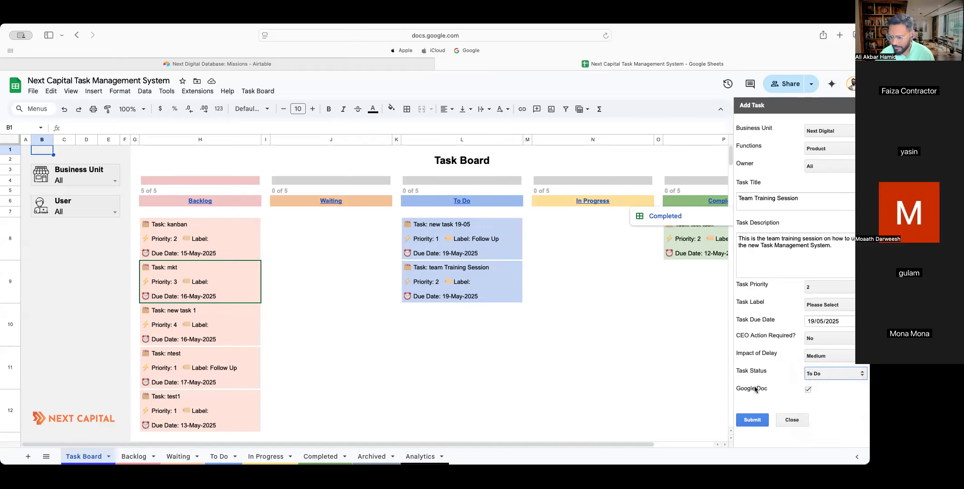
left_click(807, 390)
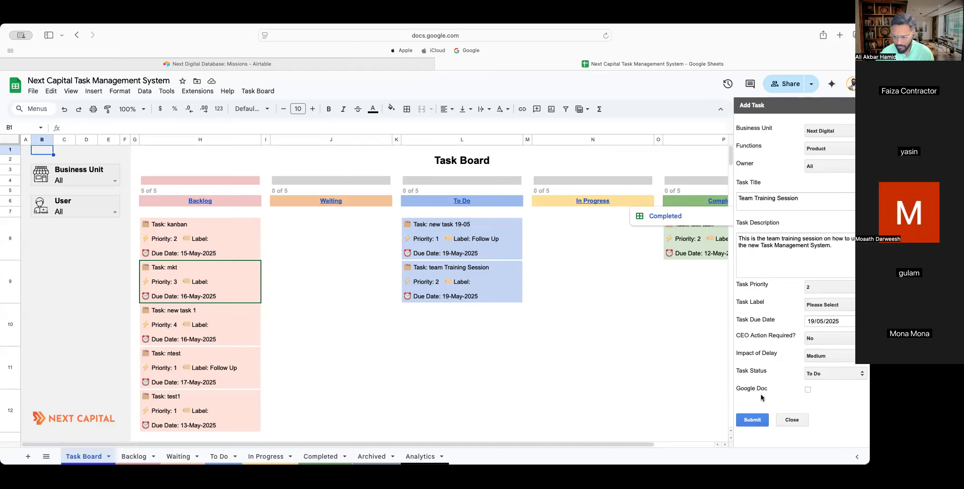
left_click(807, 390)
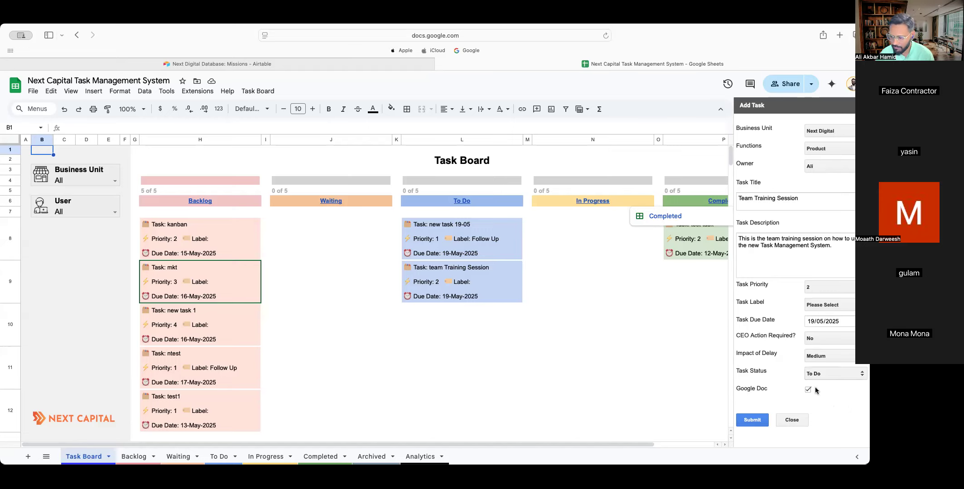
left_click(752, 420)
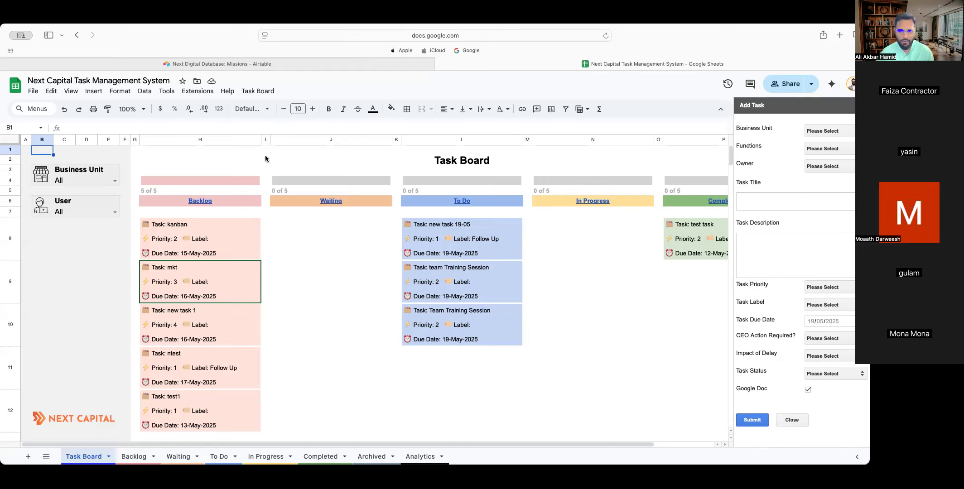
- Open the To Do sheet and examine the new Team Training Session row from its business unit through its due date
left_click(221, 457)
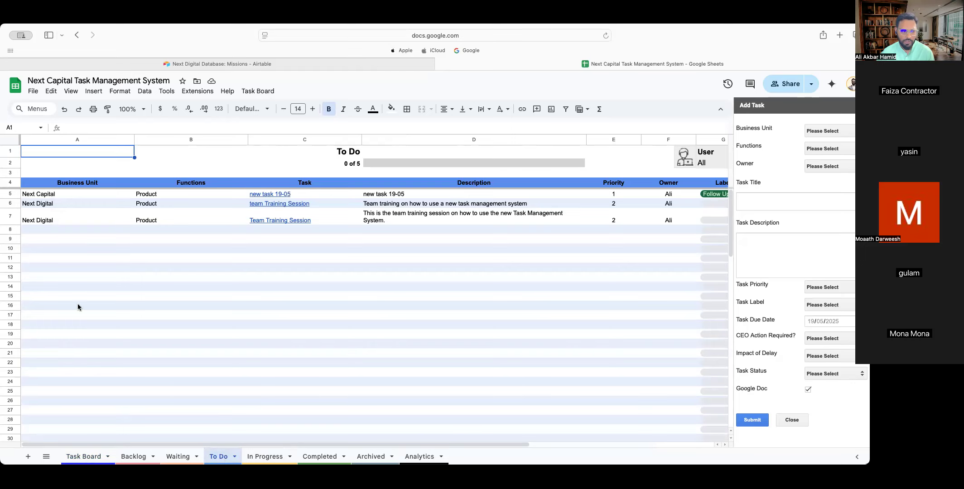
left_click(49, 212)
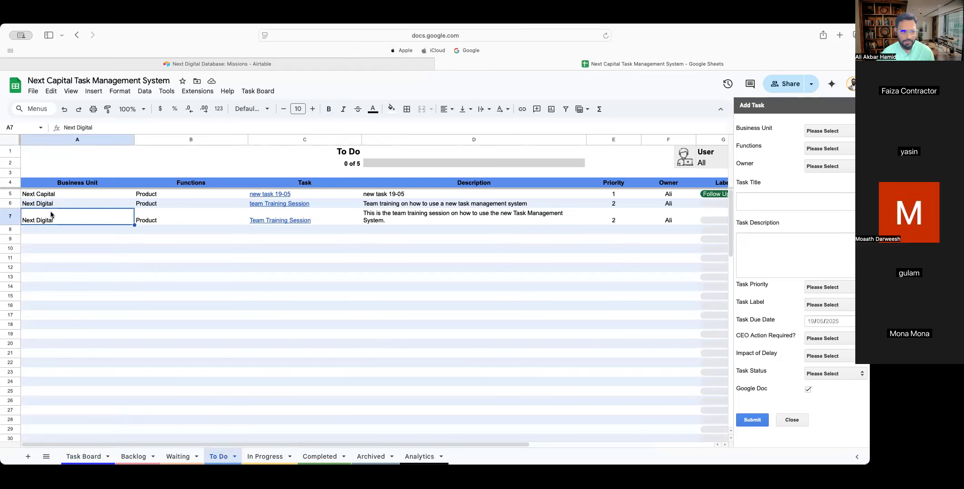
left_click(7, 214)
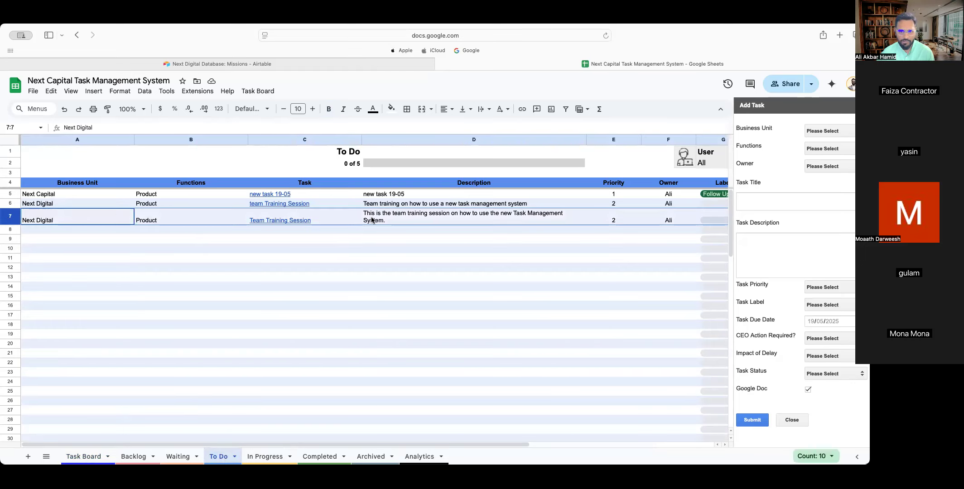
left_click(409, 215)
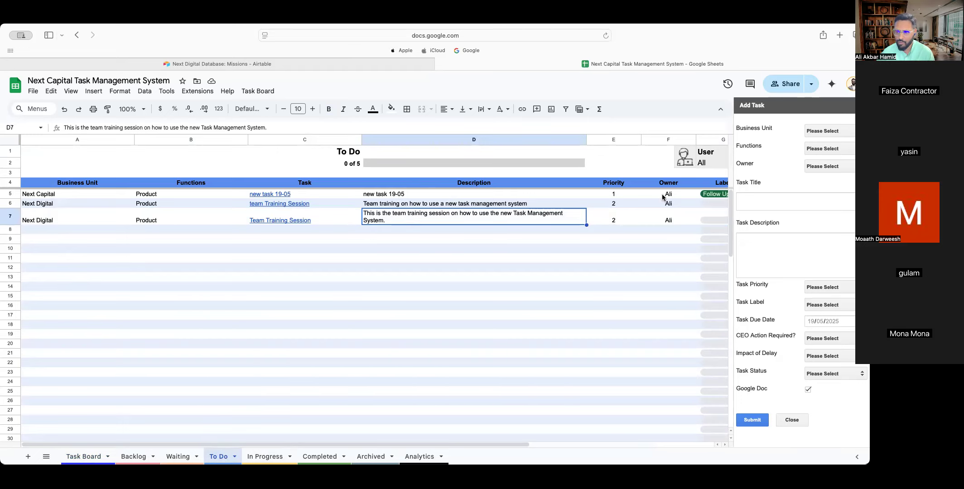
left_click(675, 220)
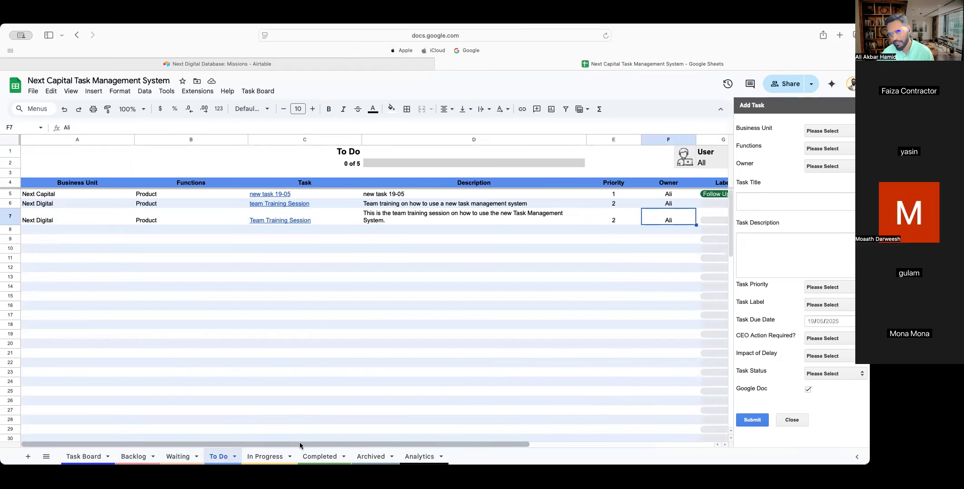
left_click_drag(445, 444, 563, 447)
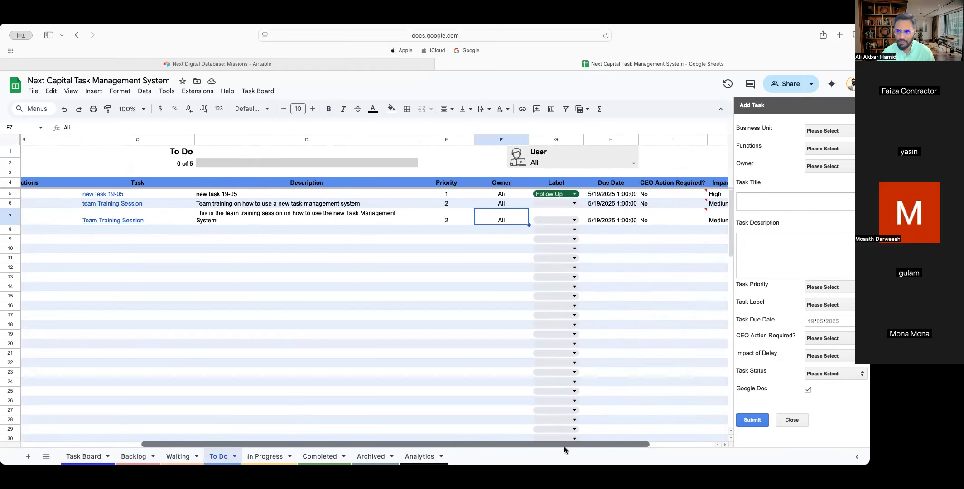
- Filter the To Do sheet by a team member who does not own the listed tasks, and look through the rows
left_click(634, 163)
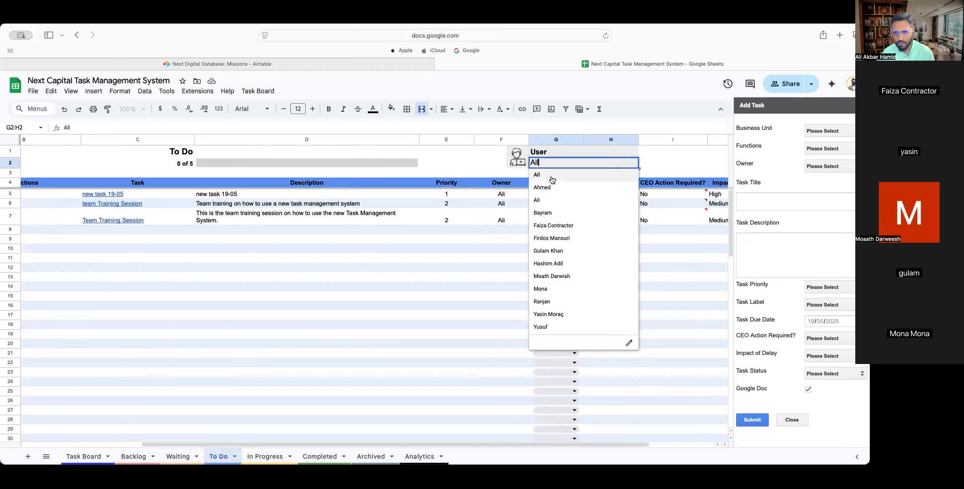
left_click(564, 316)
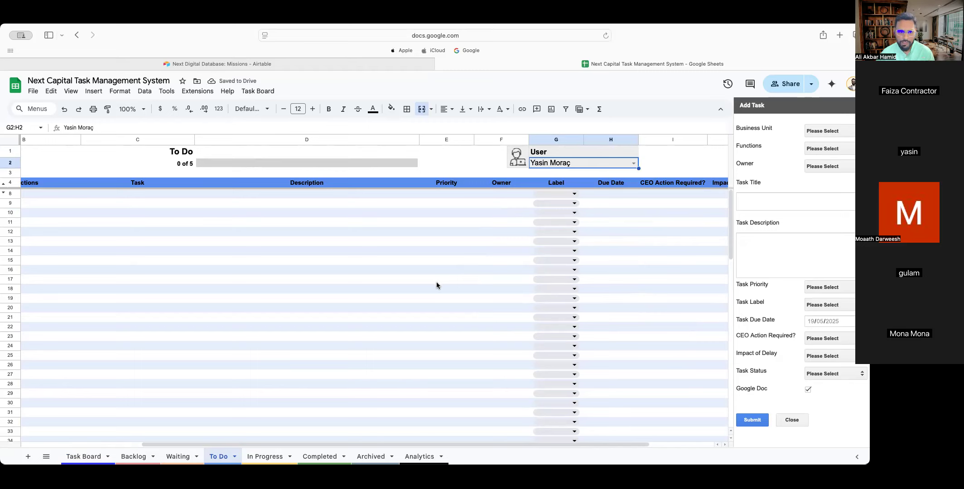
scroll(439, 280, "down", 1)
scroll(445, 308, "down", 5)
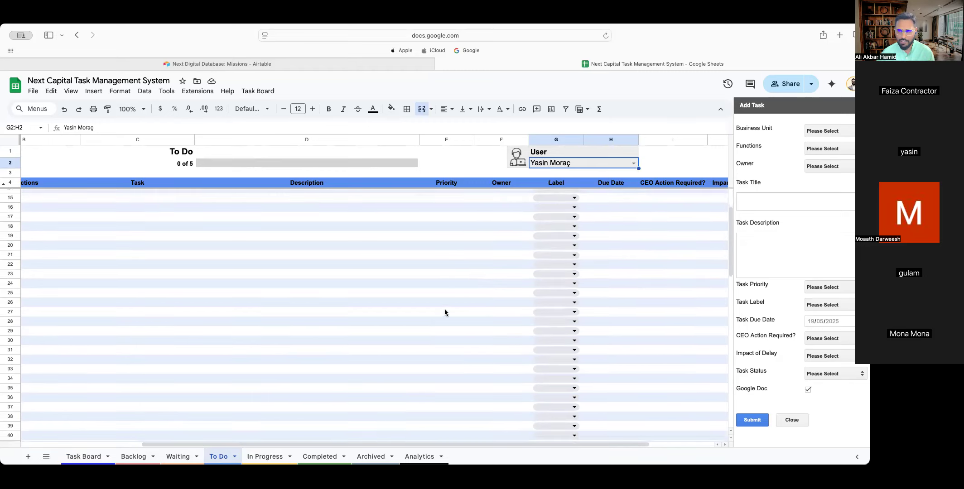
scroll(444, 320, "up", 5)
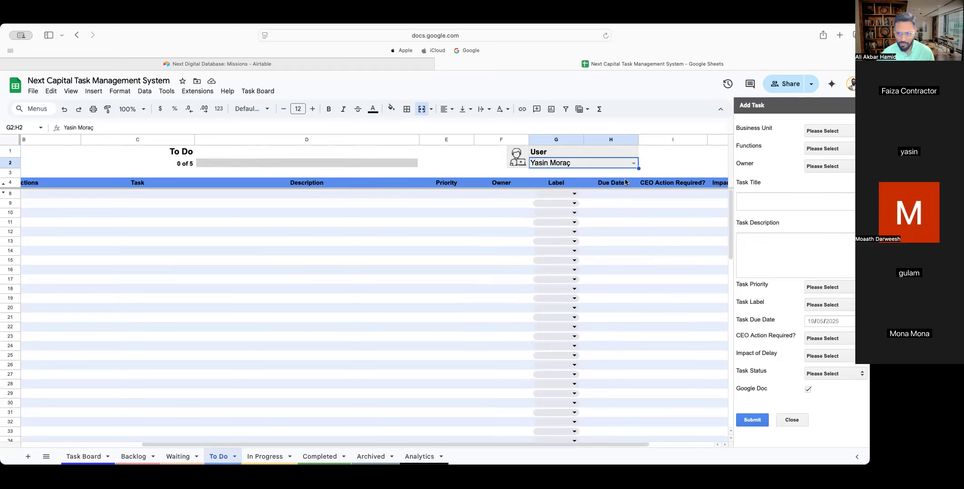
- Filter the To Do sheet by the Team Training Session task's owner and check the columns across to Status
left_click(633, 164)
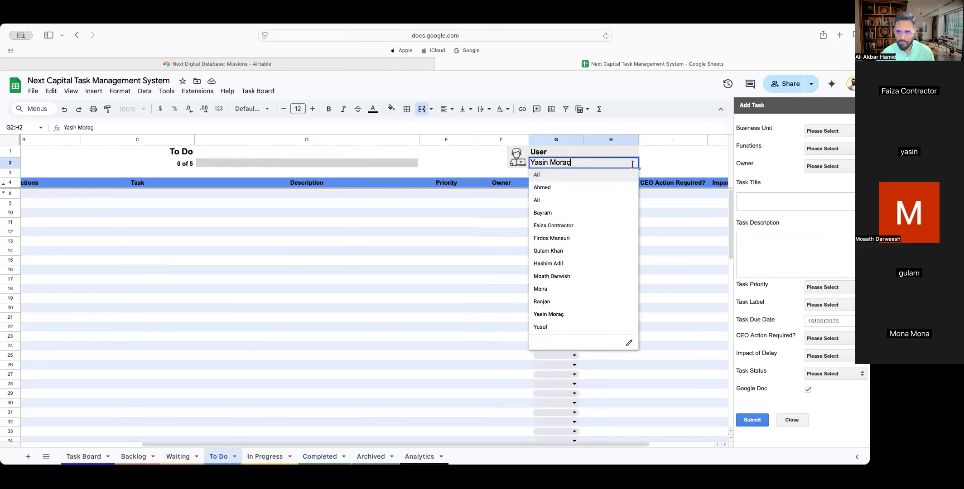
left_click(543, 207)
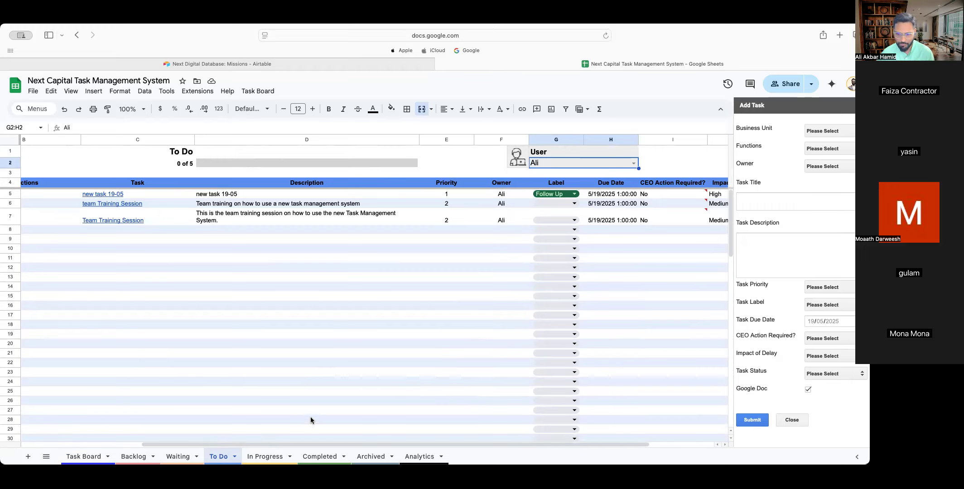
left_click_drag(381, 444, 467, 447)
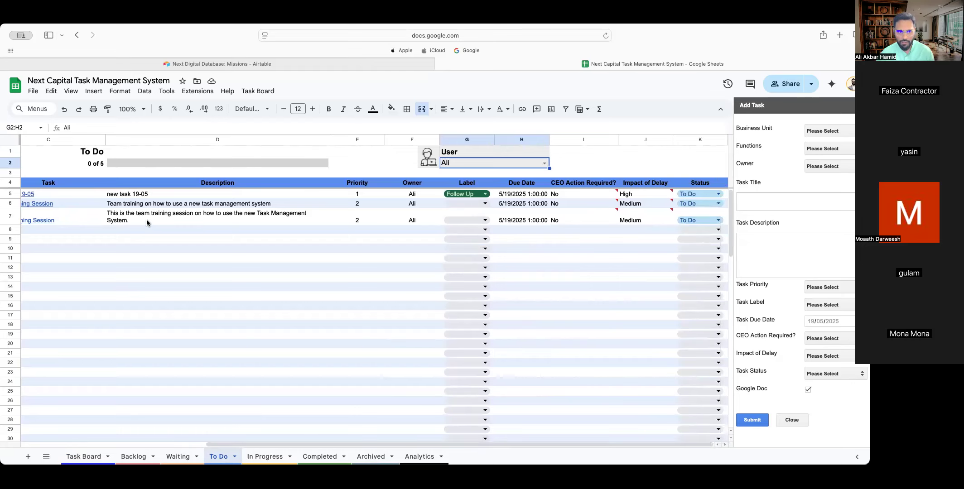
left_click_drag(425, 442, 222, 433)
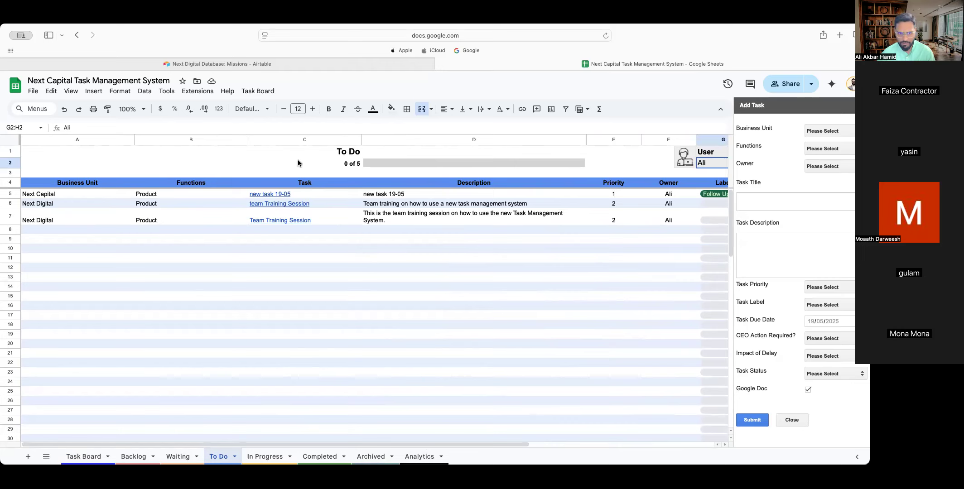
- Preview the document linked to the new Team Training Session task, look through its sections, and minimize the preview
left_click(299, 138)
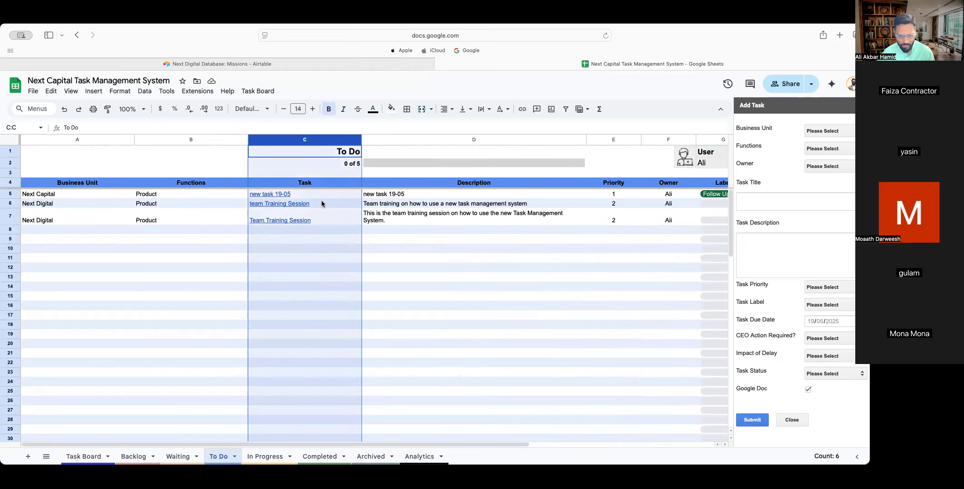
left_click(395, 223)
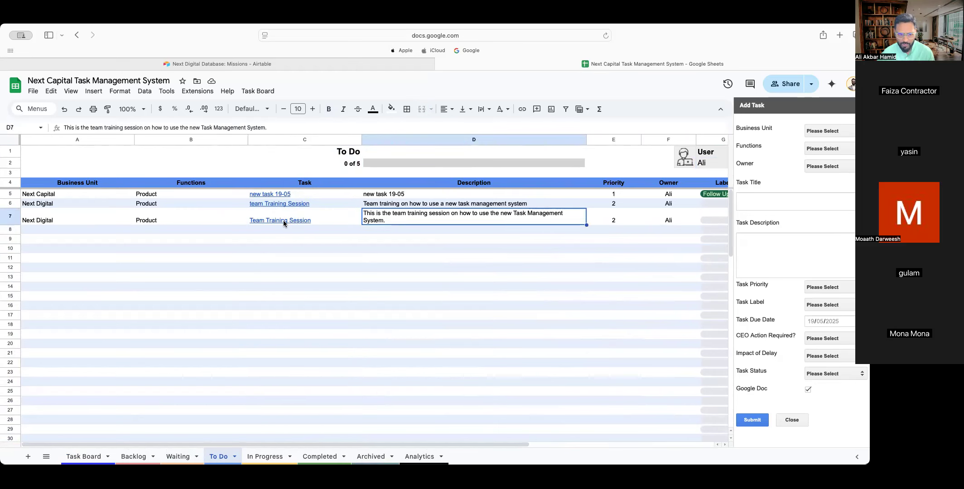
mouse_move(283, 222)
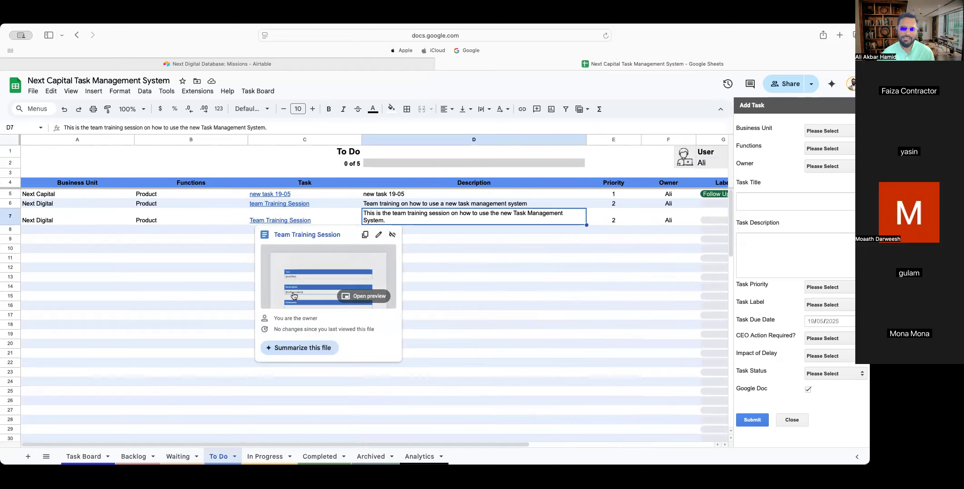
left_click(309, 271)
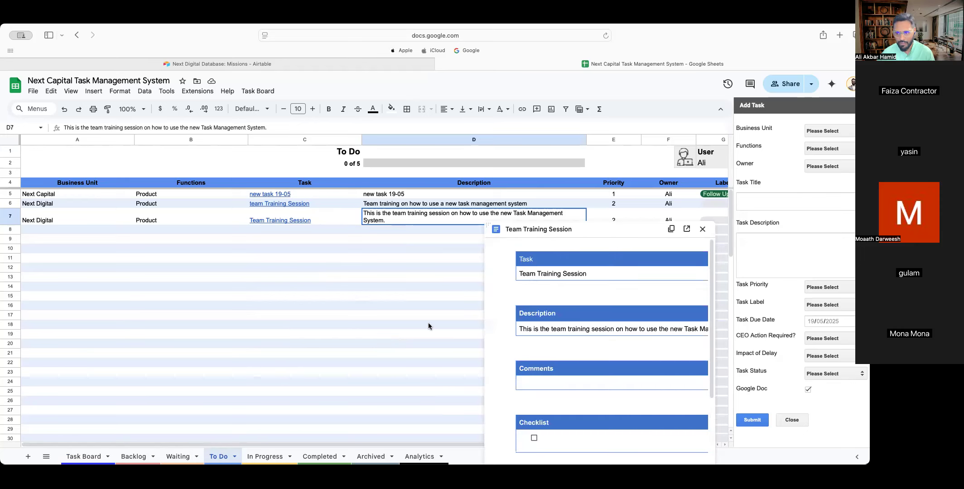
scroll(556, 334, "down", 2)
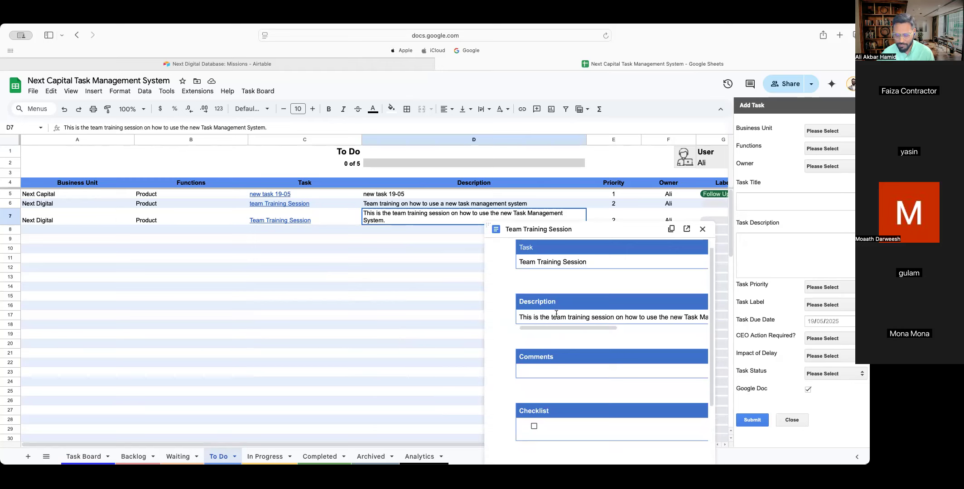
scroll(556, 314, "down", 5)
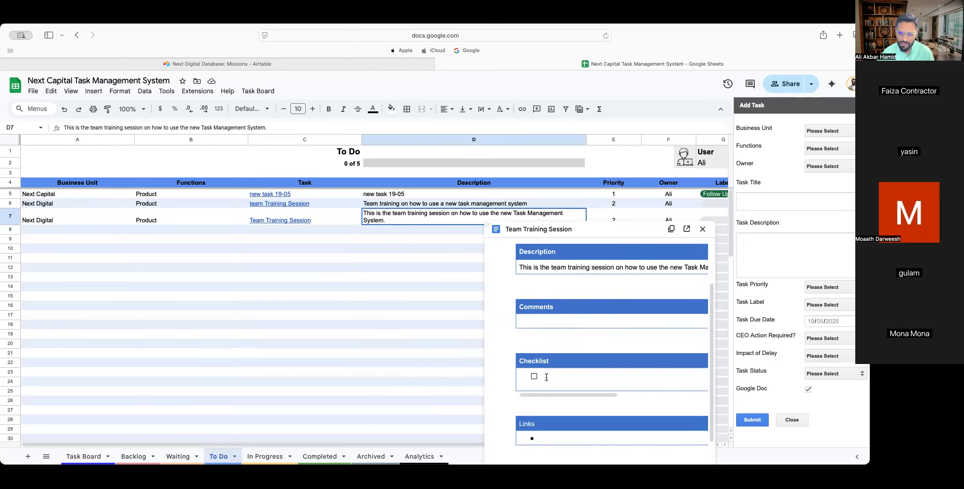
scroll(547, 377, "down", 2)
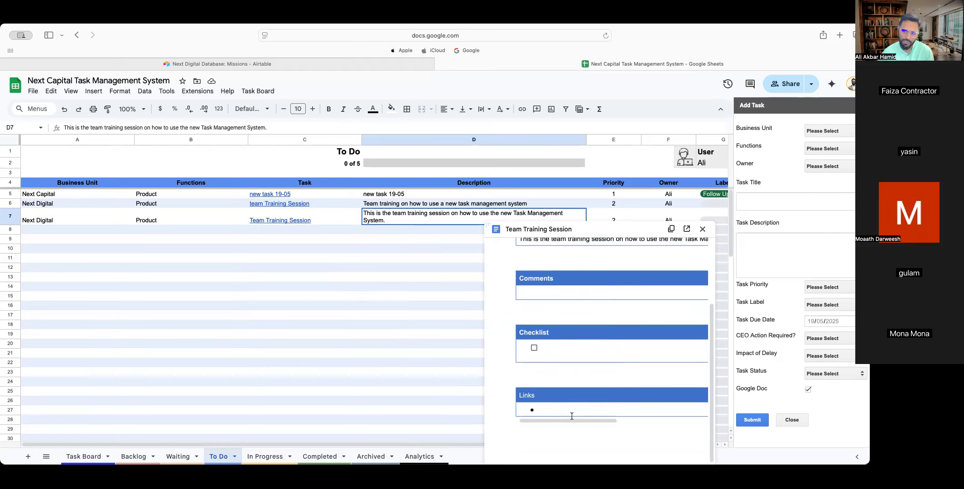
scroll(579, 410, "up", 3)
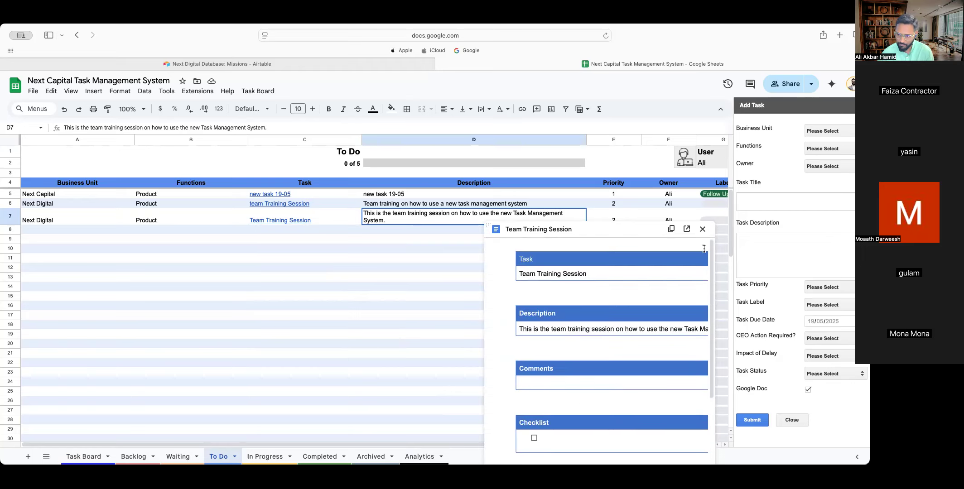
left_click(542, 229)
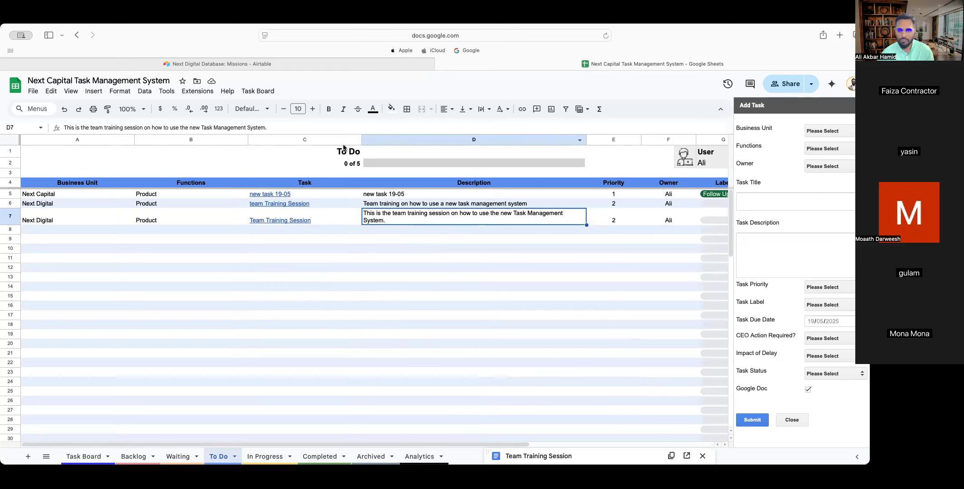
- Open the linked Team Training Session document in Google Docs, dismiss the document tabs tip, and review its sections from Task to Links
left_click(307, 220)
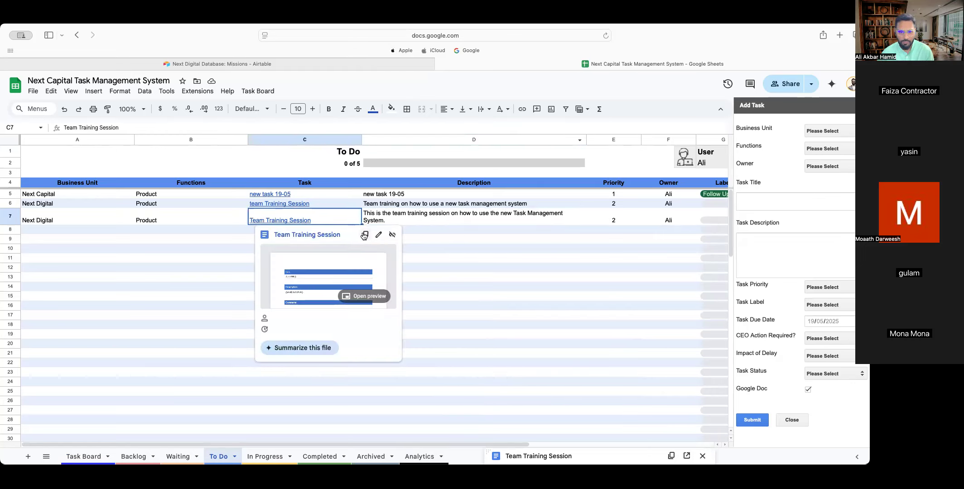
left_click(308, 235)
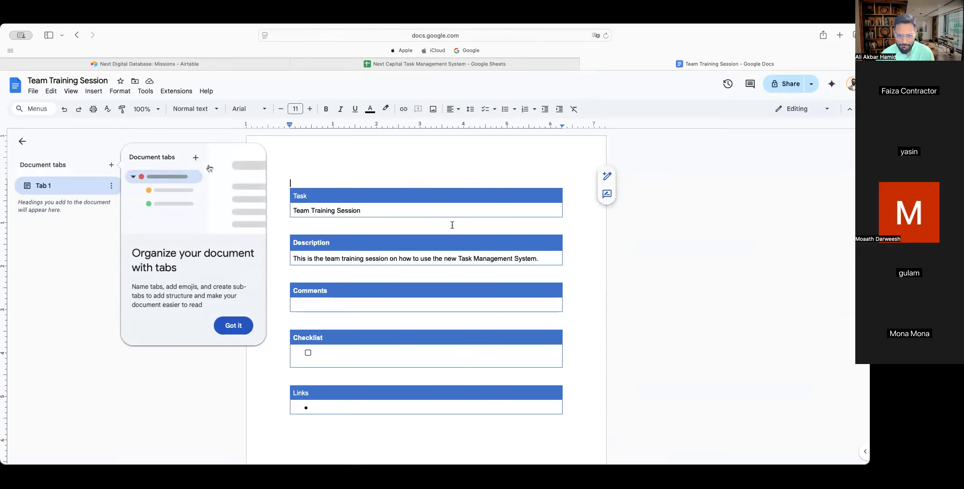
left_click(449, 211)
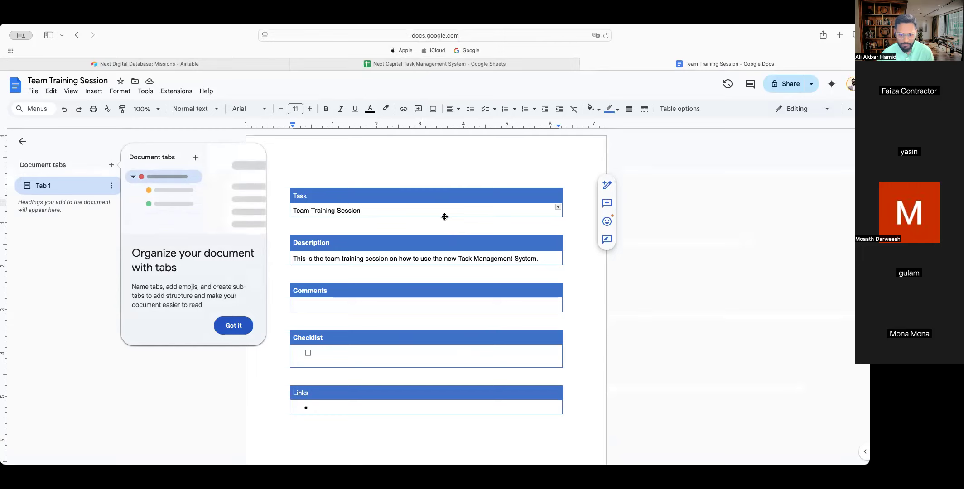
left_click(232, 329)
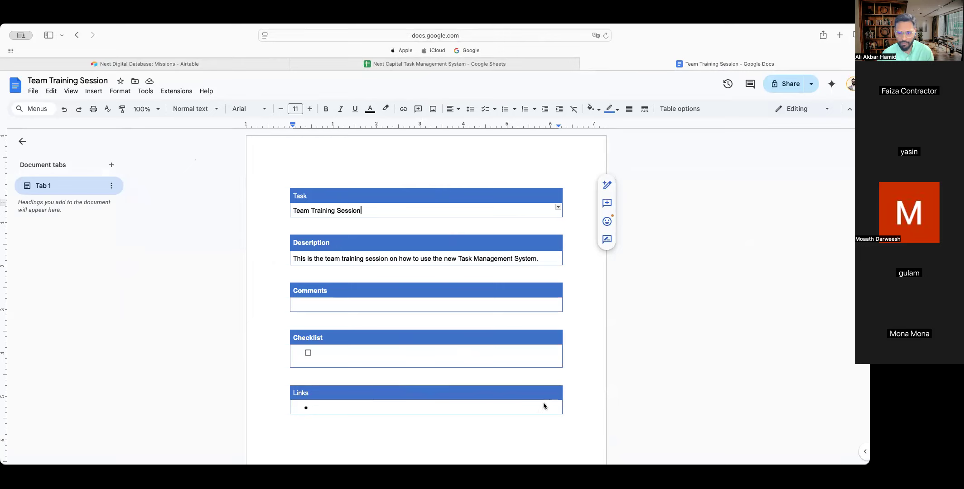
scroll(297, 319, "down", 3)
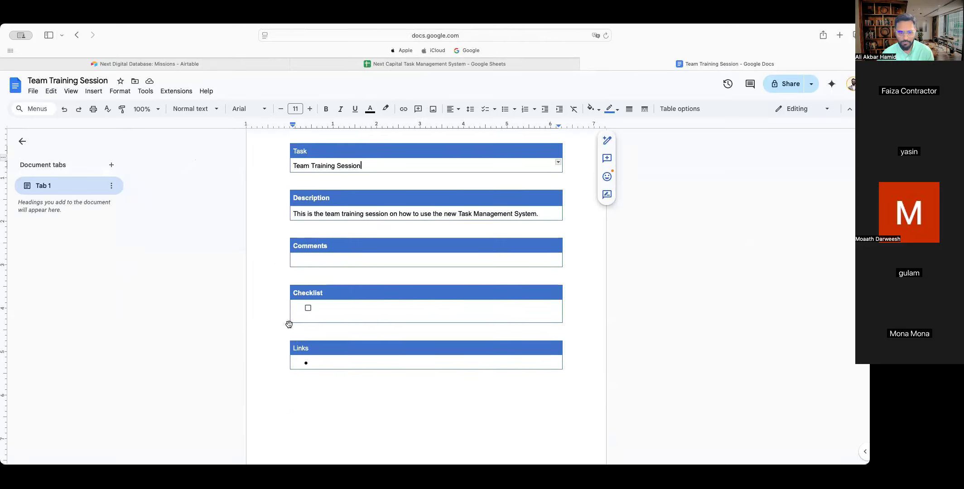
scroll(290, 324, "up", 3)
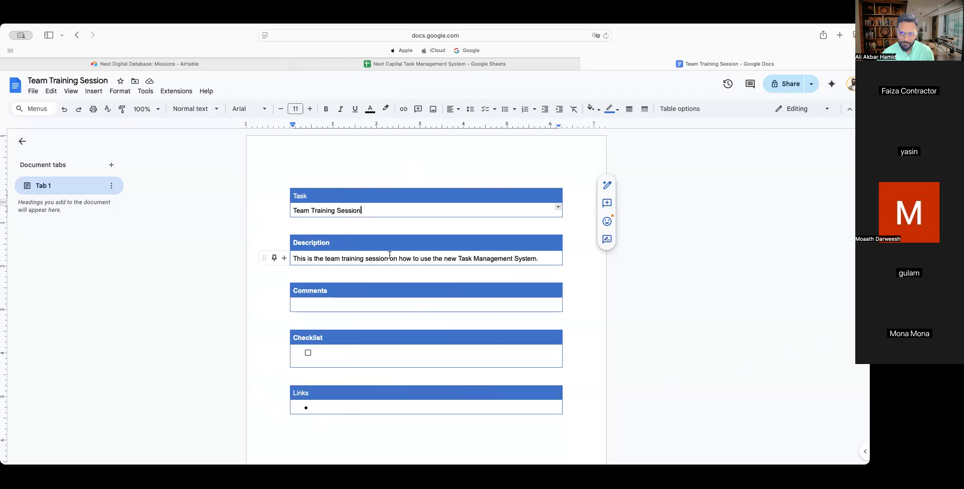
scroll(389, 255, "down", 1)
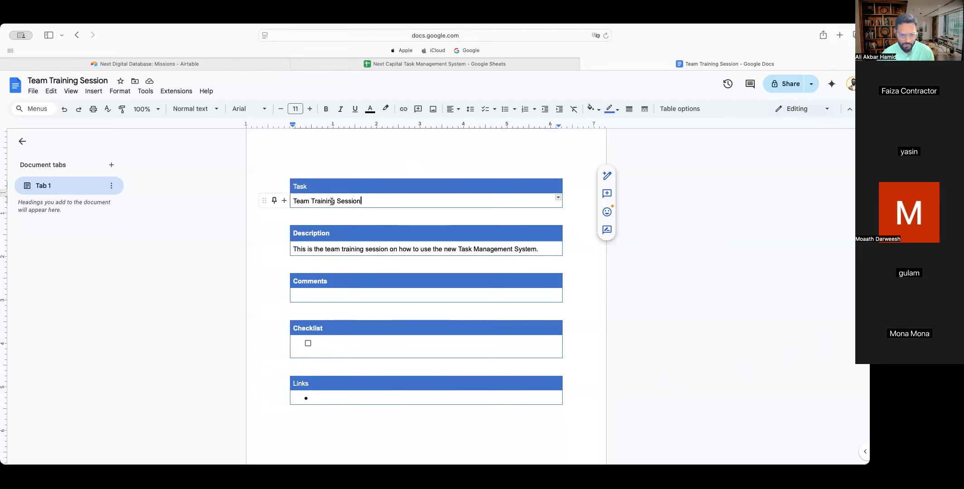
- Go through the document's Description, Comments, Checklist and Links sections and check the blank area below them
left_click(334, 251)
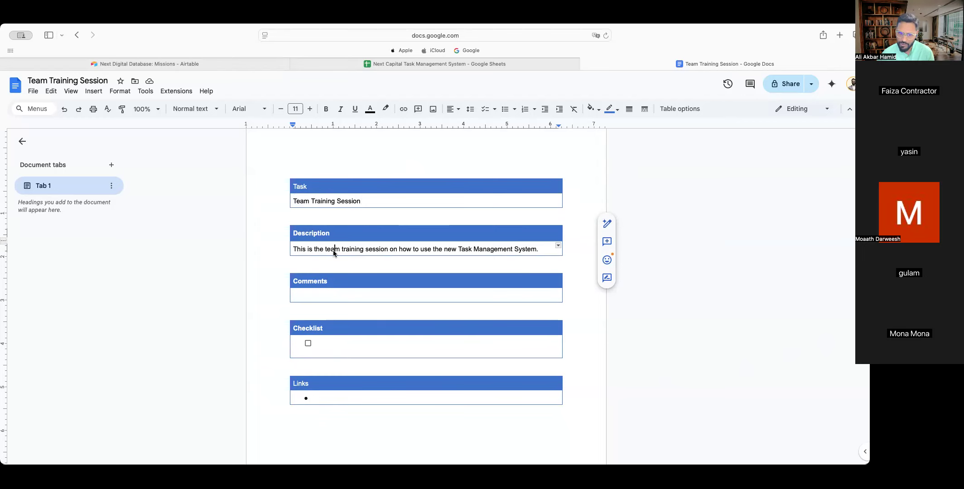
left_click(350, 296)
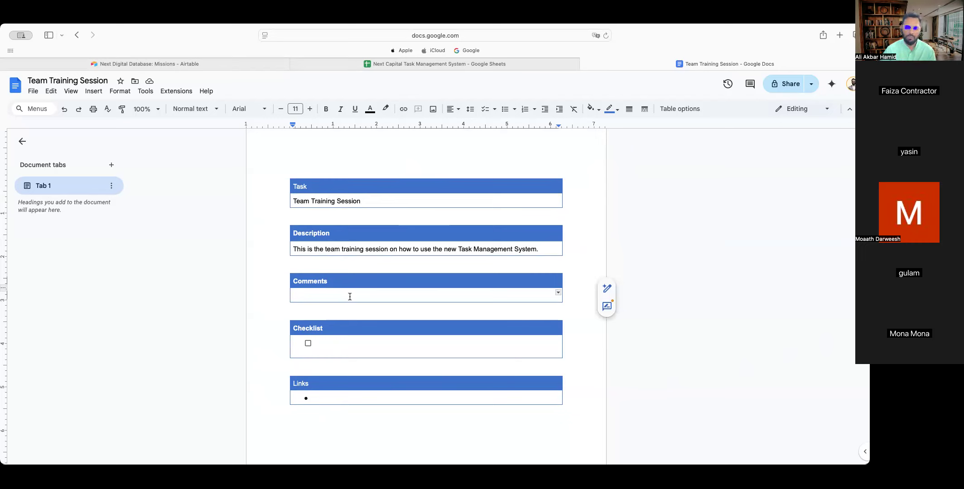
left_click(336, 344)
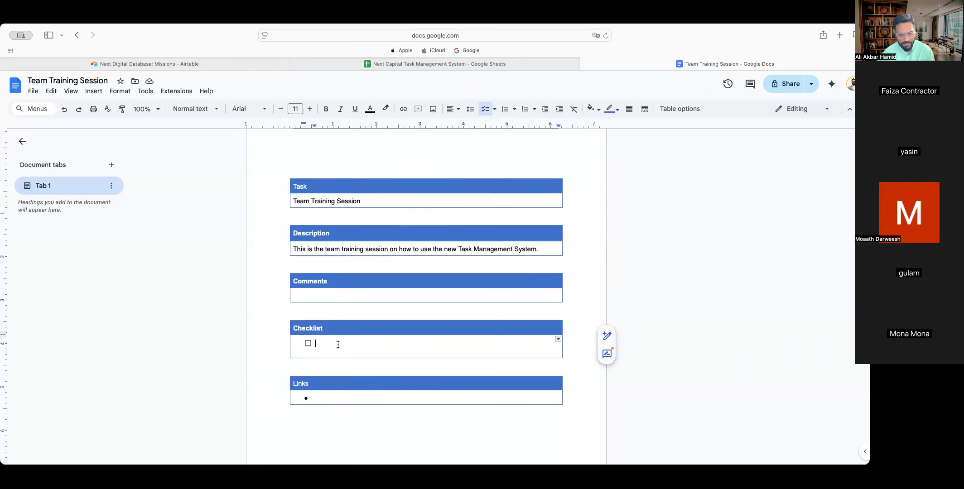
left_click(342, 397)
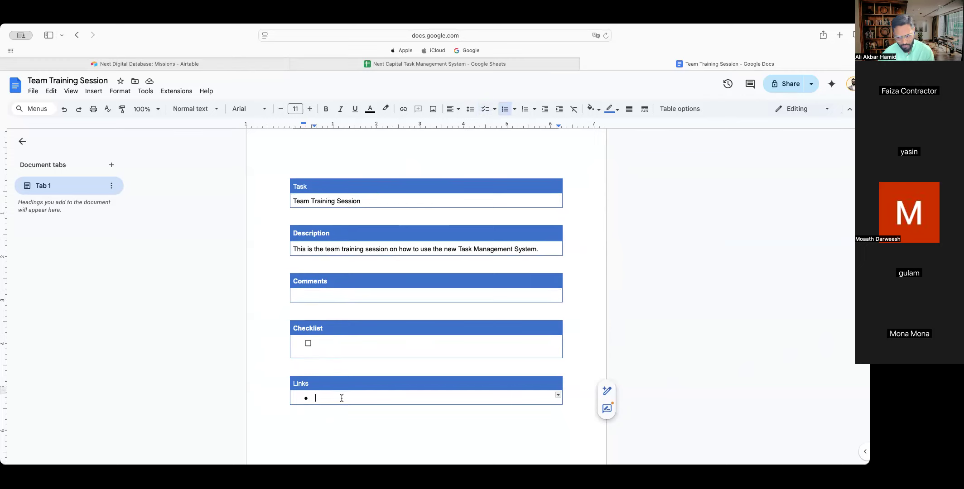
scroll(422, 381, "down", 5)
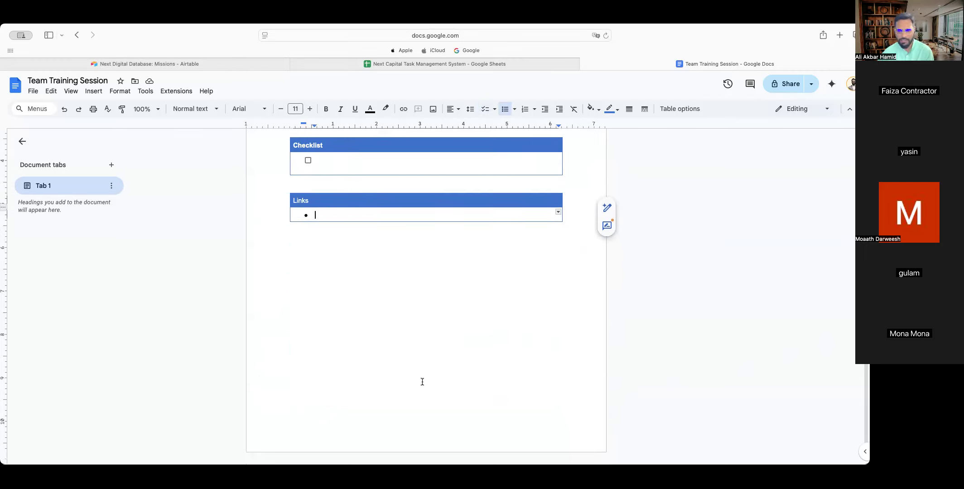
left_click(425, 282)
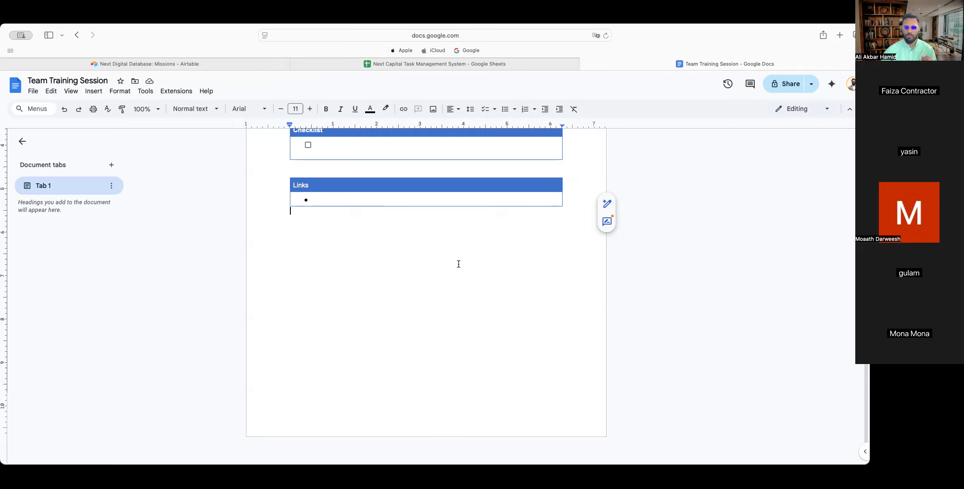
- Return to the Next Capital Task Management System spreadsheet and examine the Team Training Session row and the Status column in the To Do sheet
left_click(495, 65)
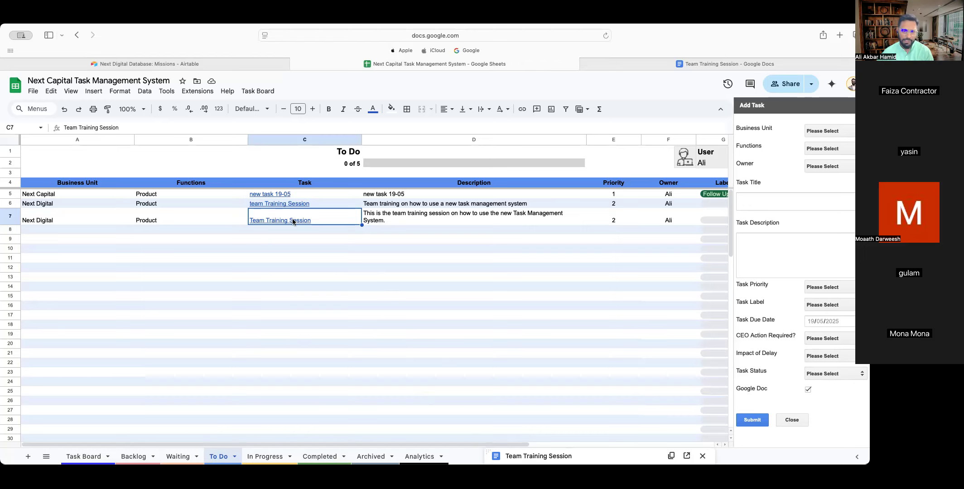
left_click(523, 230)
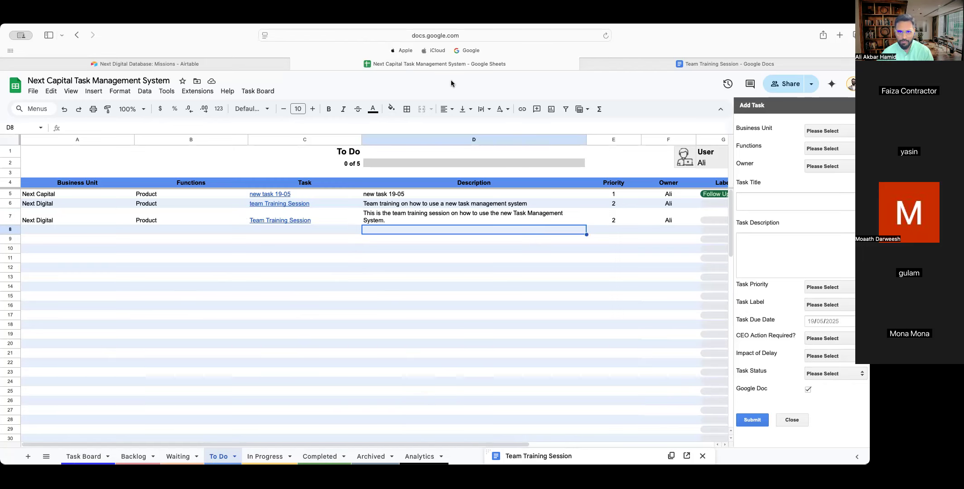
left_click_drag(509, 442, 688, 451)
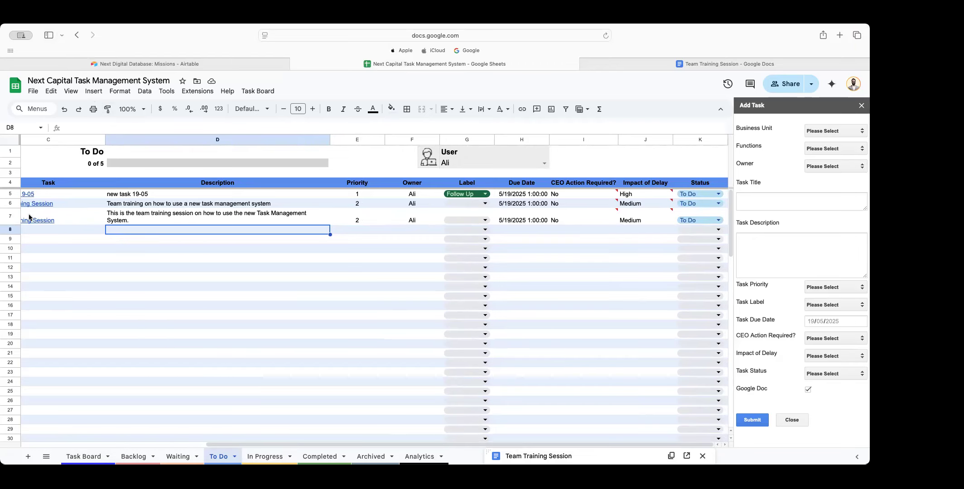
left_click(8, 214)
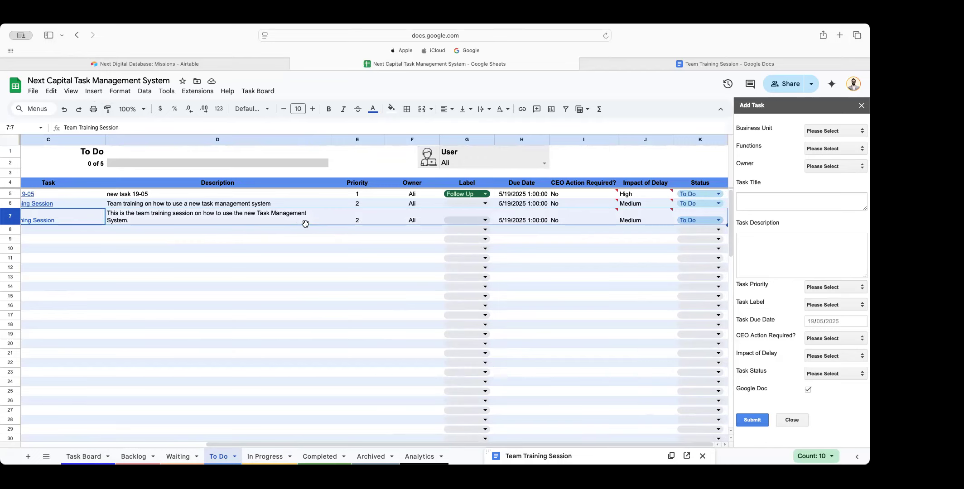
left_click(697, 137)
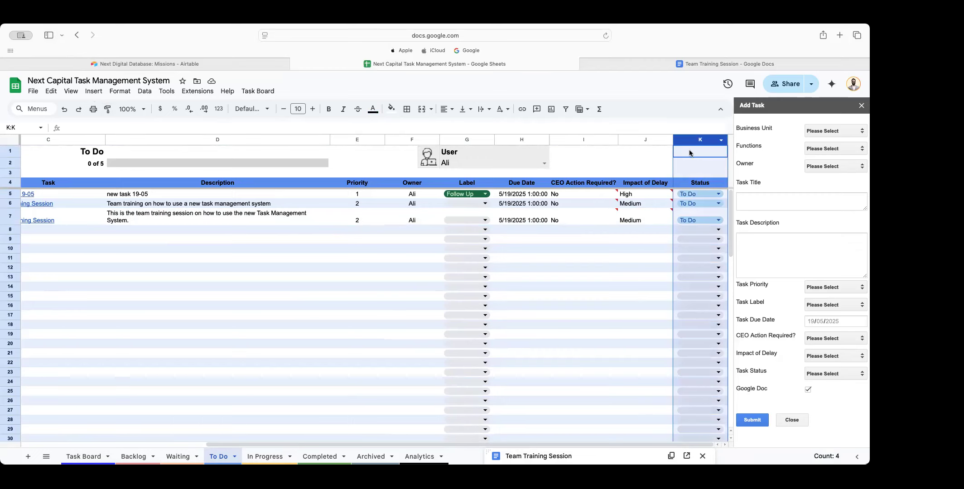
left_click(694, 212)
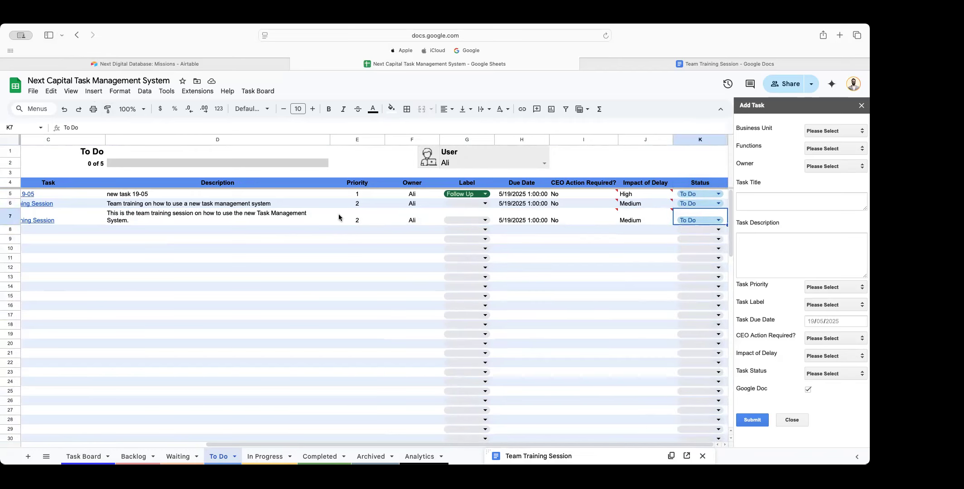
- Trace the Team Training Session row from its task link and description across to its Status cell
mouse_move(68, 221)
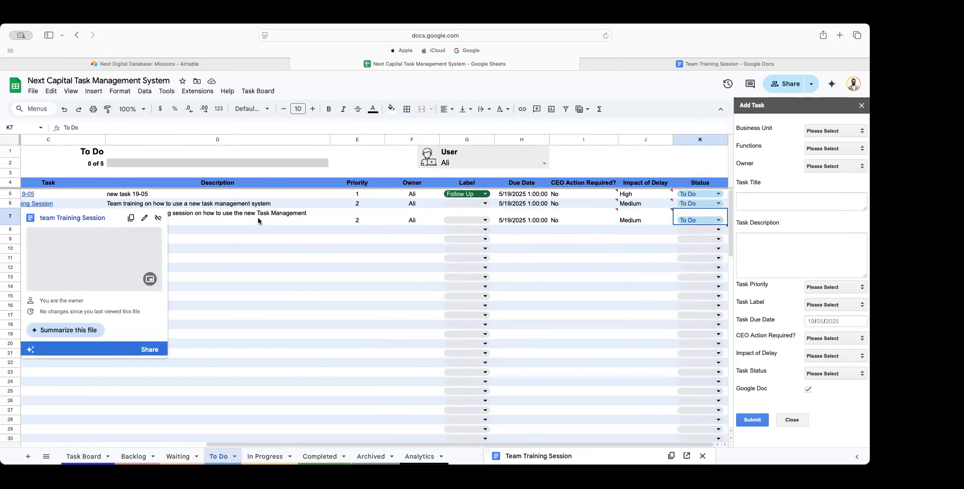
left_click_drag(256, 220, 572, 220)
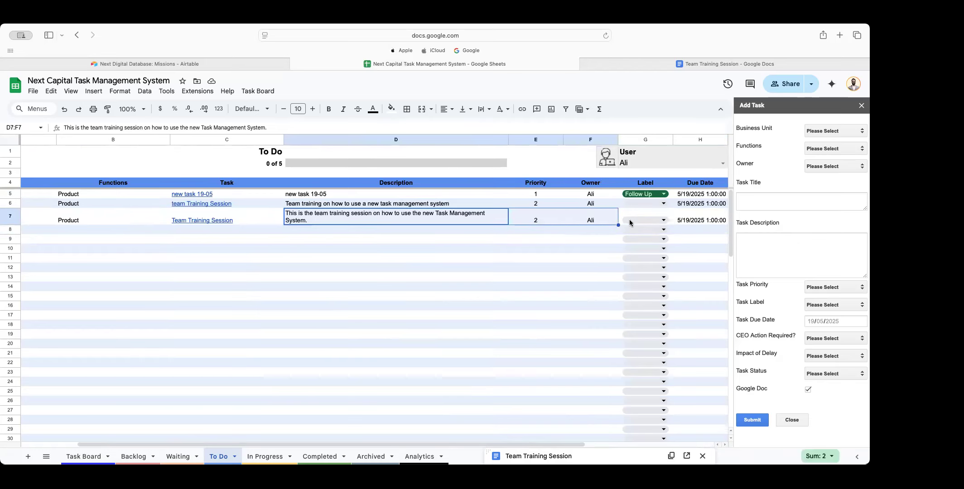
left_click(692, 222)
key("Right")
key("Right")
key("Right")
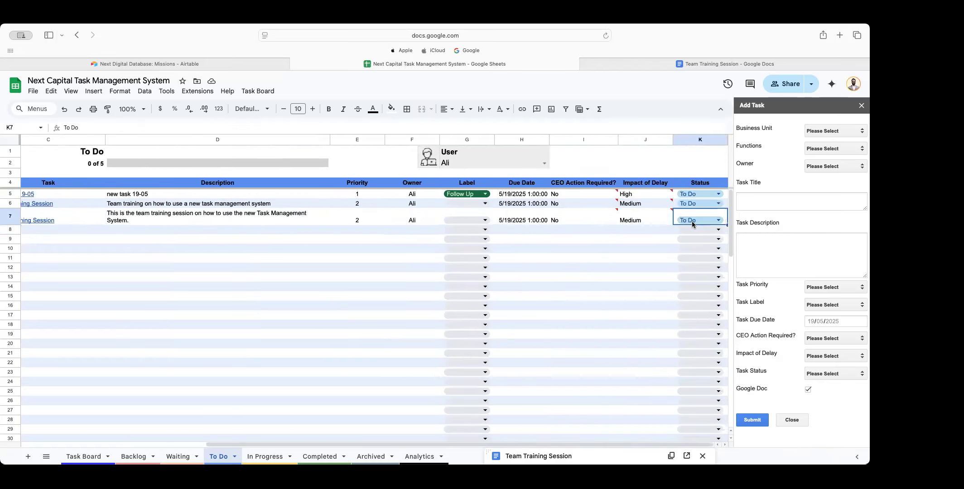
- Compare the Label and Status columns of the To Do sheet by highlighting each in turn
left_click(707, 141)
left_click(465, 136)
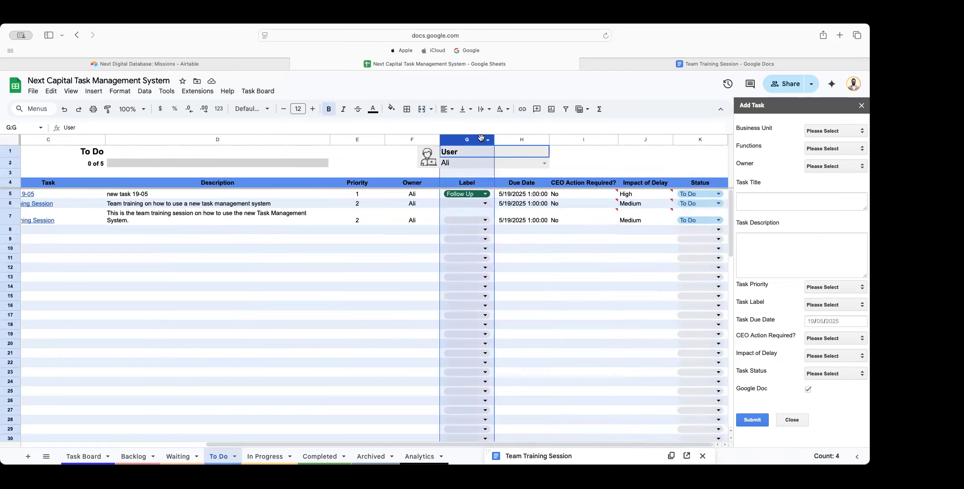
left_click(695, 135)
left_click(474, 139)
left_click(694, 141)
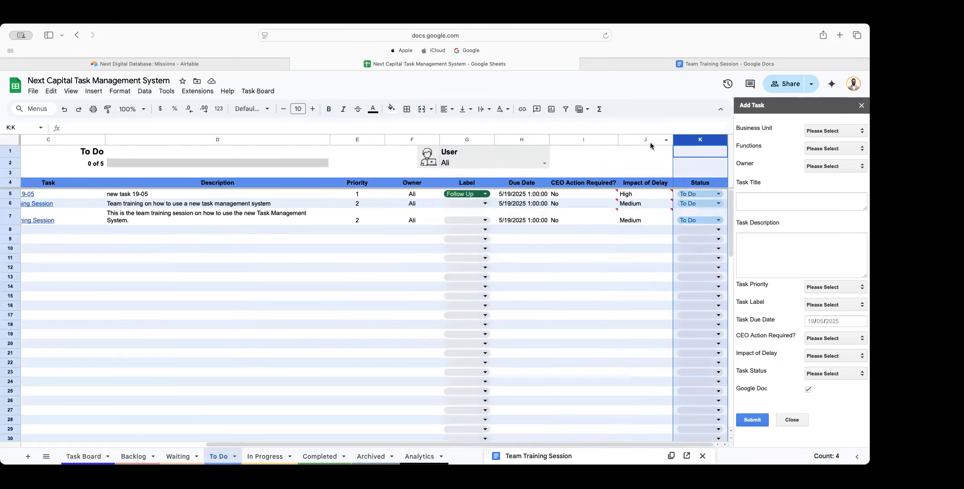
left_click(463, 140)
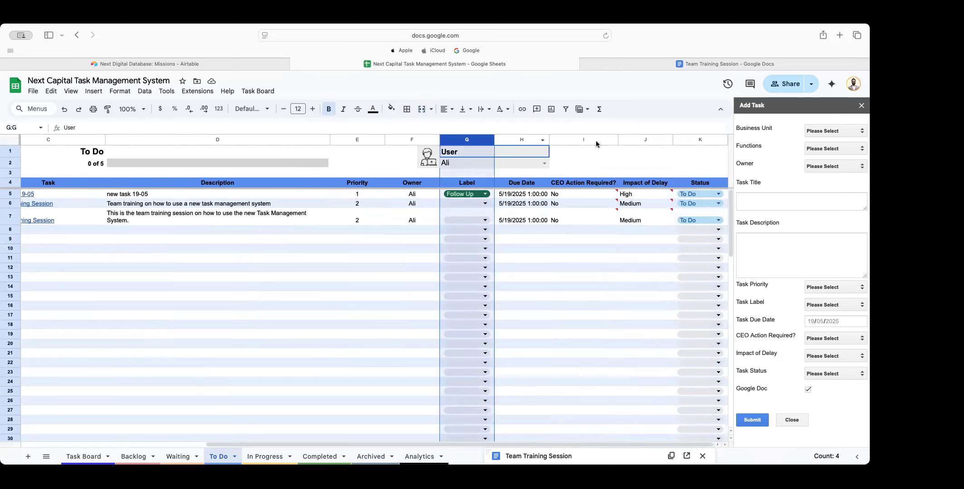
left_click(701, 142)
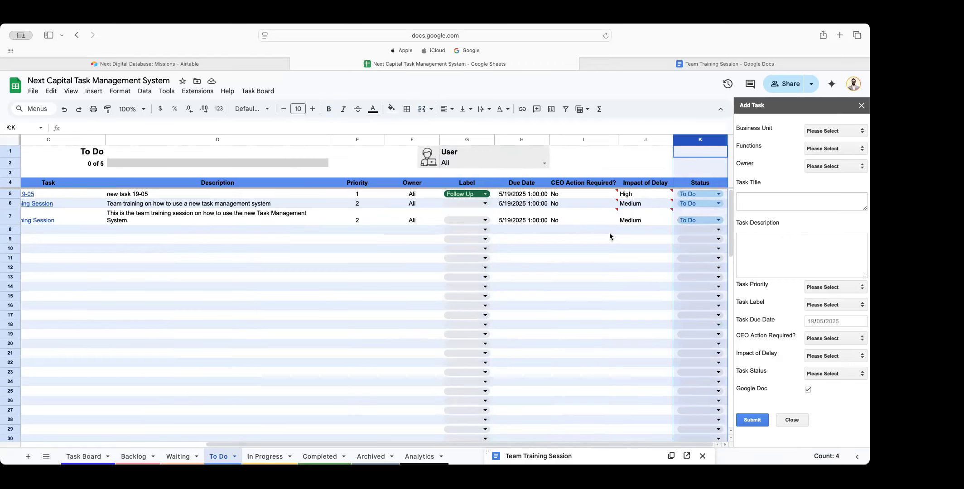
- Change the Team Training Session task's status to In Progress in the To Do sheet
left_click(11, 217)
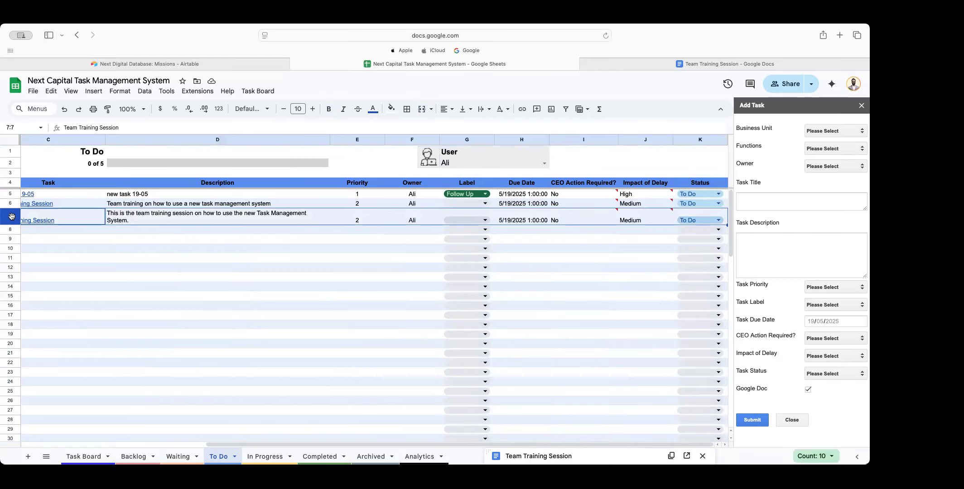
left_click(649, 225)
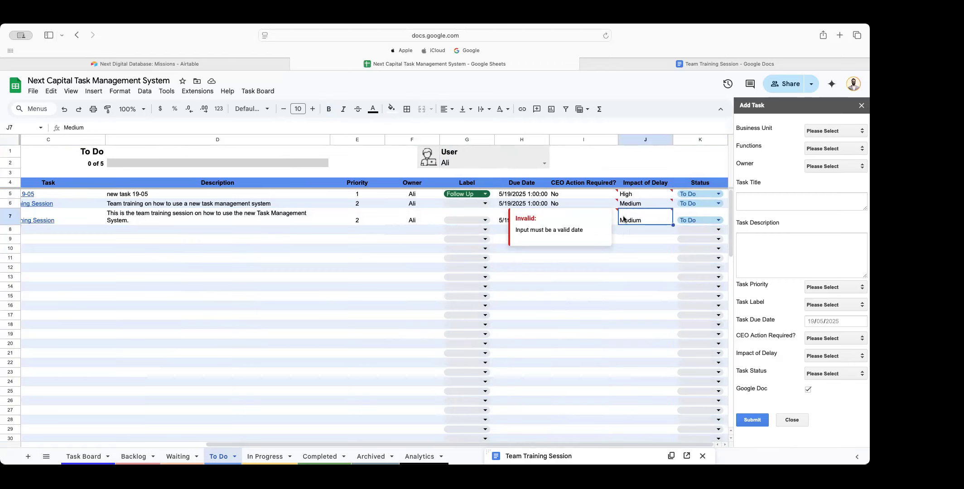
left_click(718, 221)
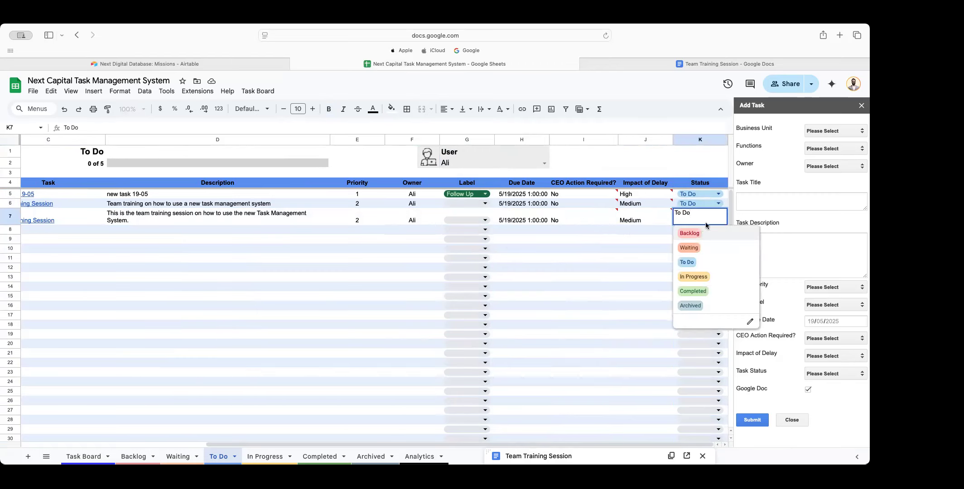
left_click(700, 279)
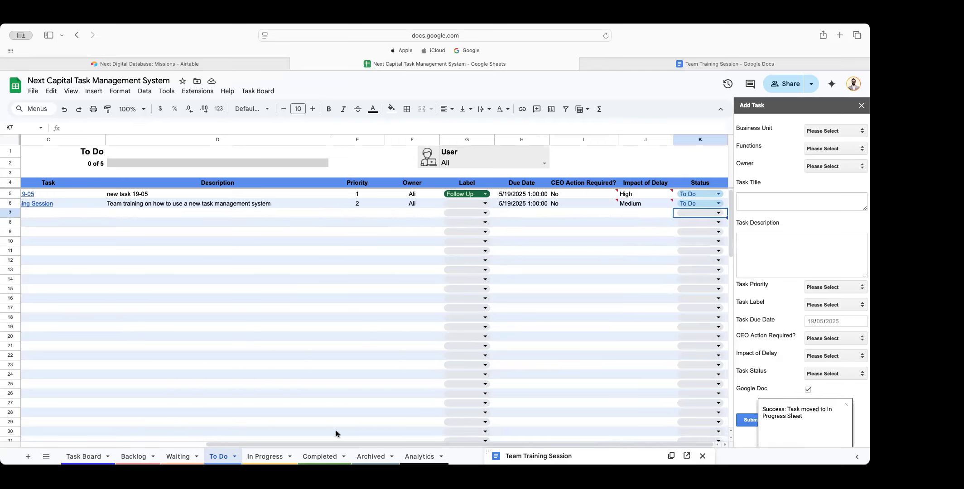
- Open the In Progress sheet, review the Team Training Session task across to Status, and view its available status options
left_click(278, 457)
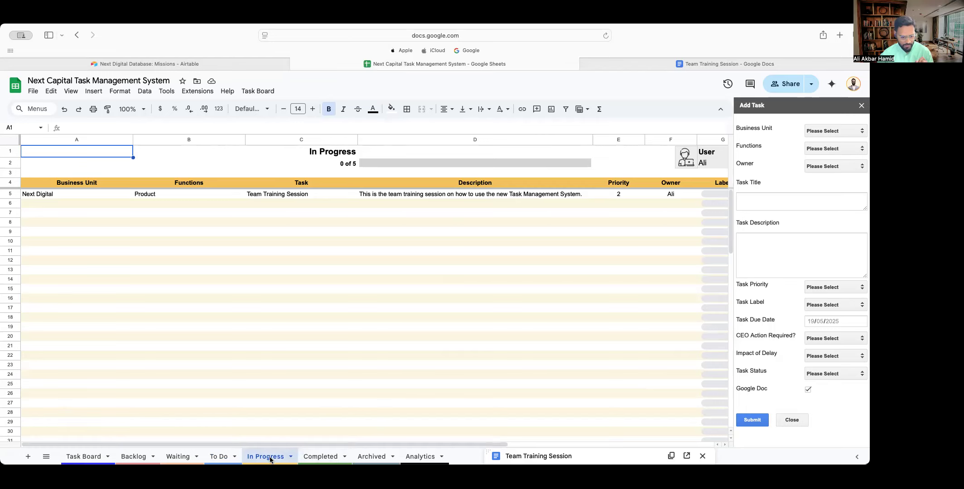
left_click_drag(271, 445, 273, 445)
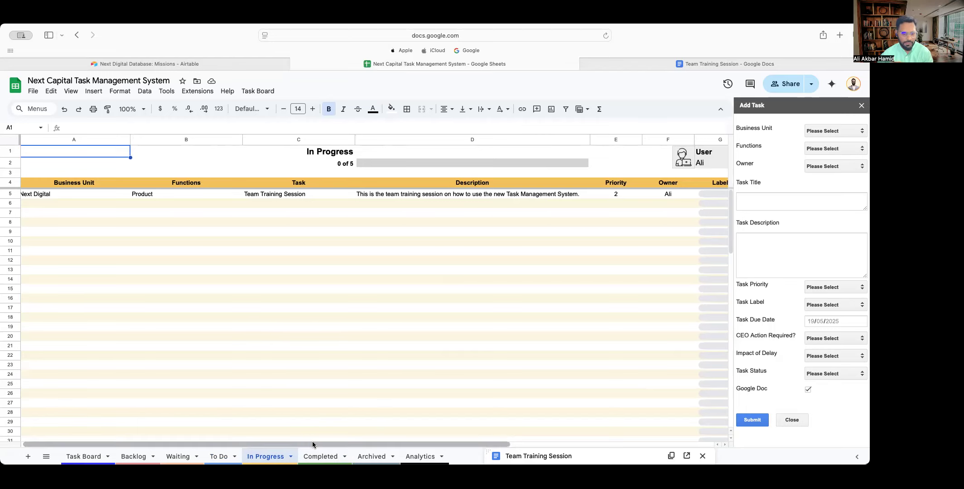
left_click_drag(311, 443, 504, 448)
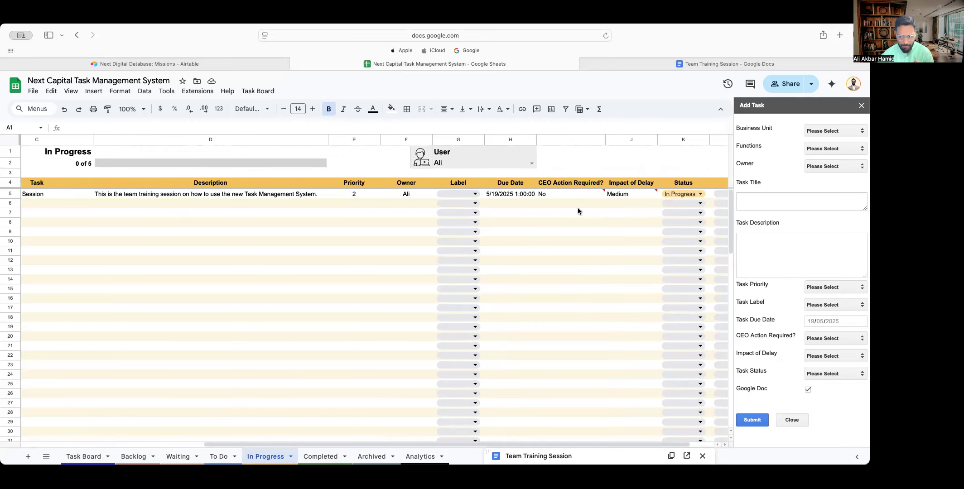
left_click_drag(583, 448, 626, 441)
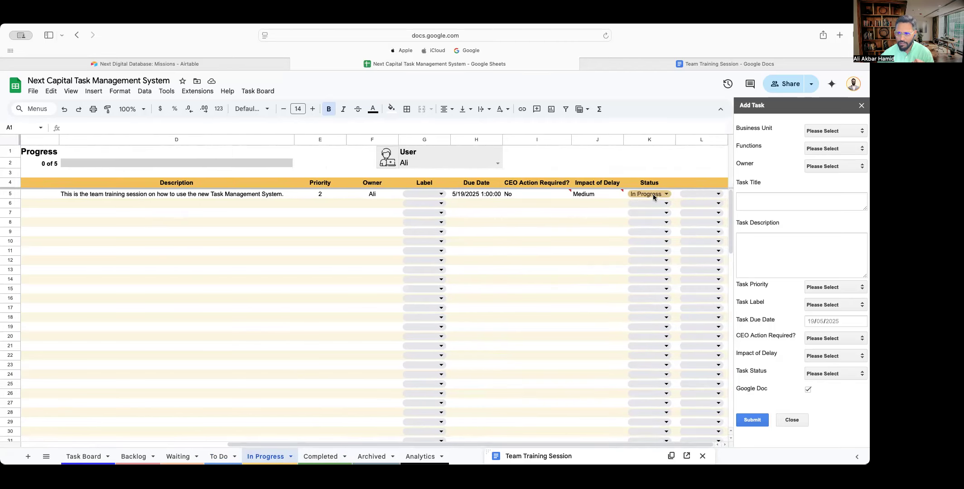
left_click(666, 194)
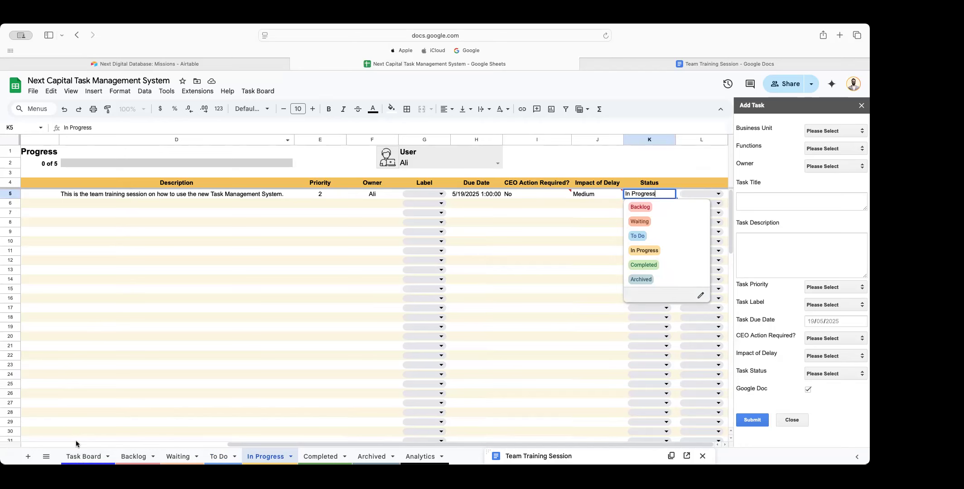
- Go to the Task Board sheet, close the Add Task form, and open it again
left_click(98, 454)
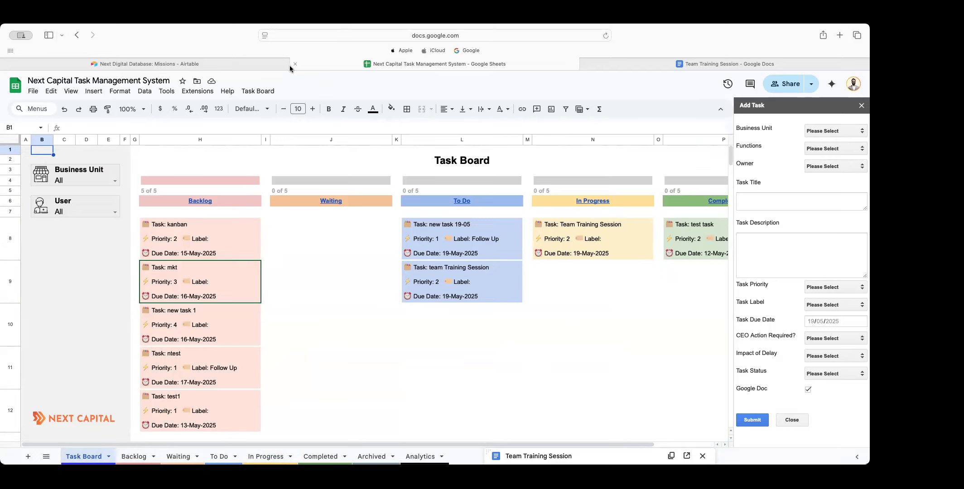
left_click(260, 91)
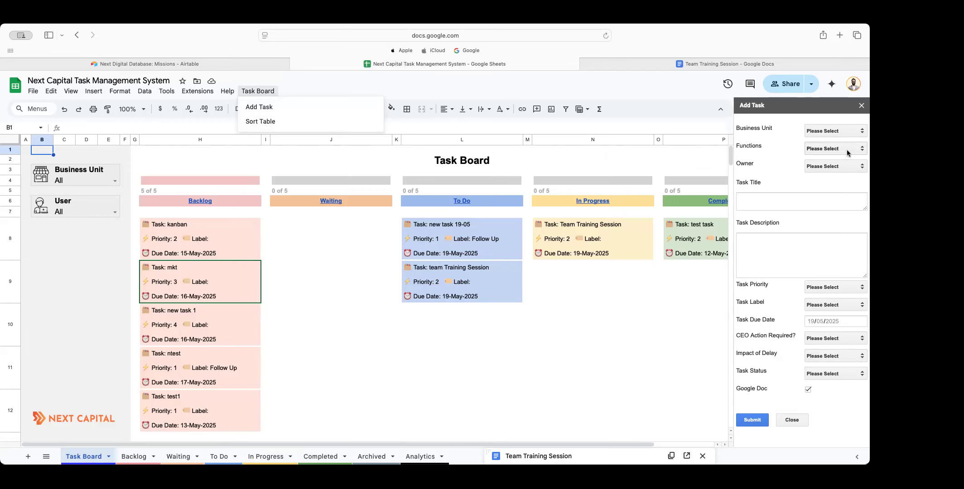
left_click(861, 106)
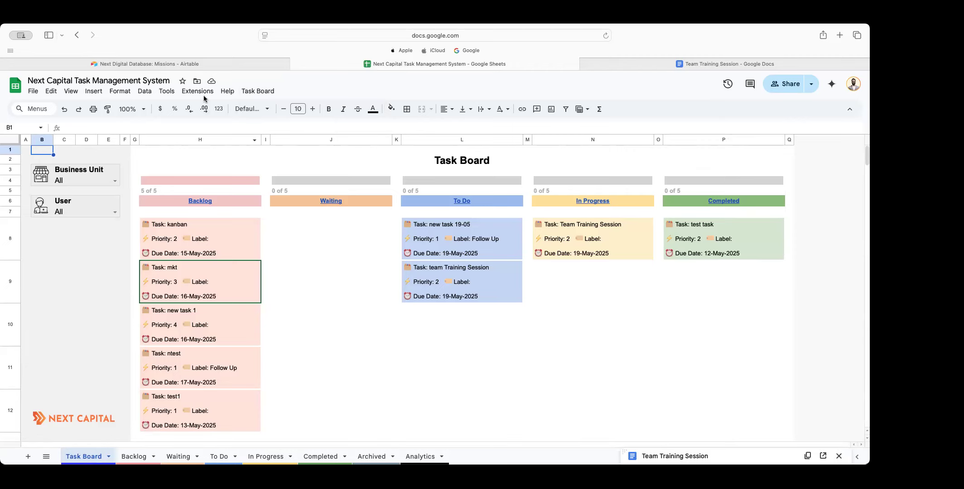
left_click(258, 91)
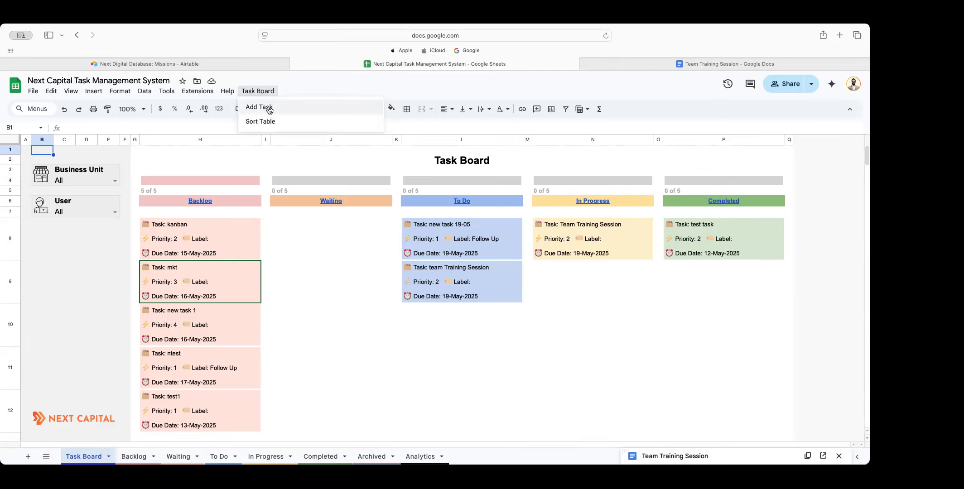
left_click(269, 108)
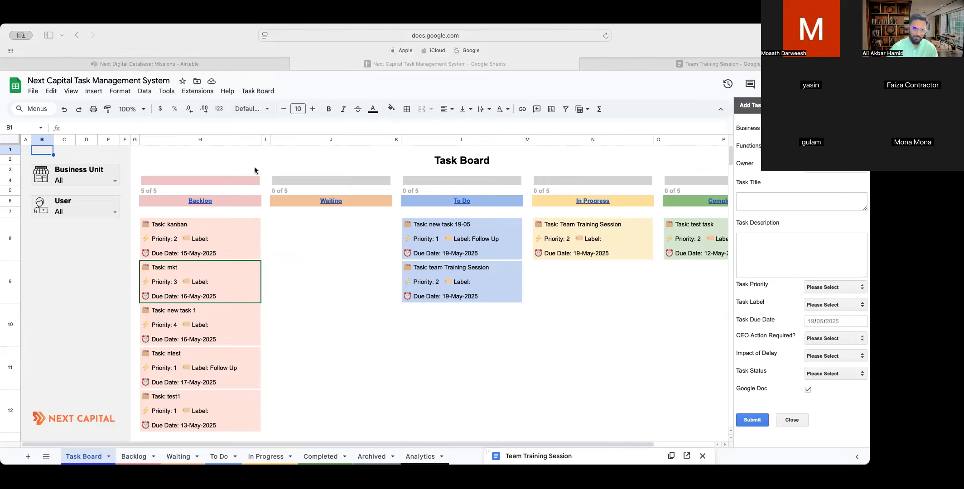
left_click(258, 91)
left_click(258, 92)
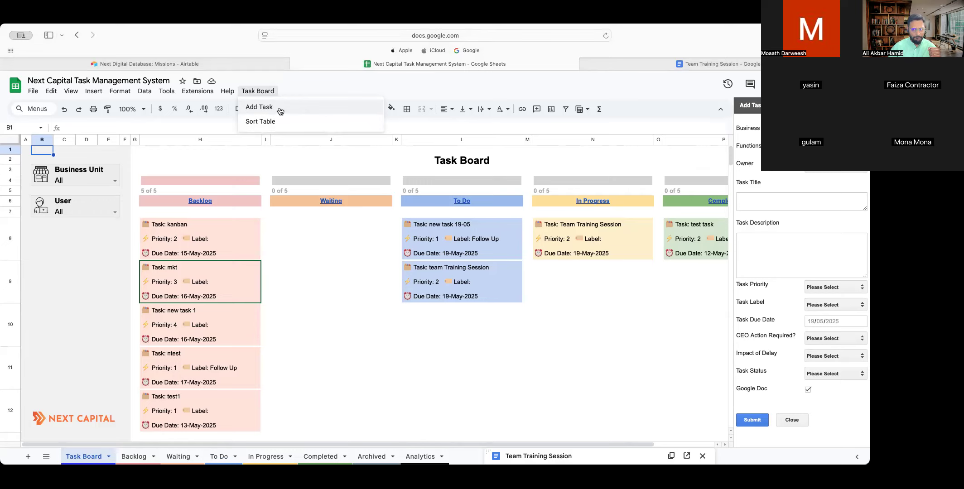
left_click(359, 89)
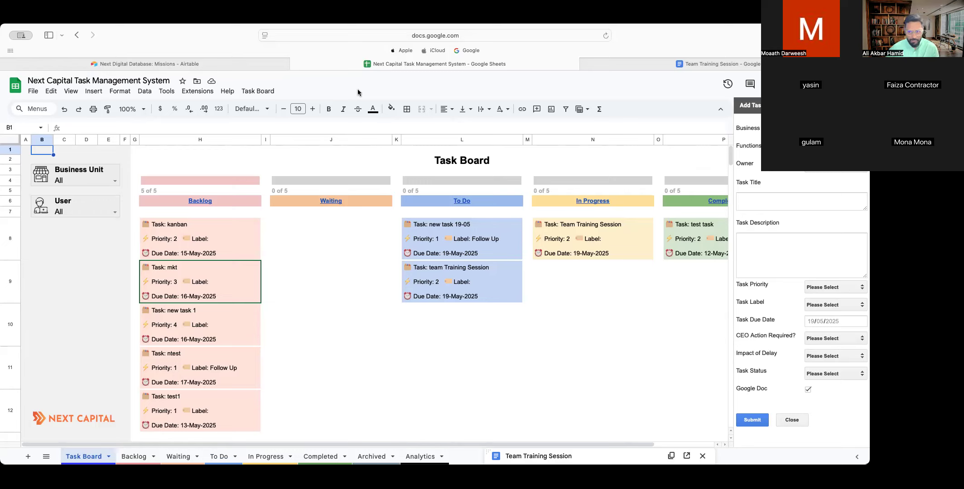
- Select the full web address of the Next Capital Task Management System spreadsheet for sharing
left_click(461, 30)
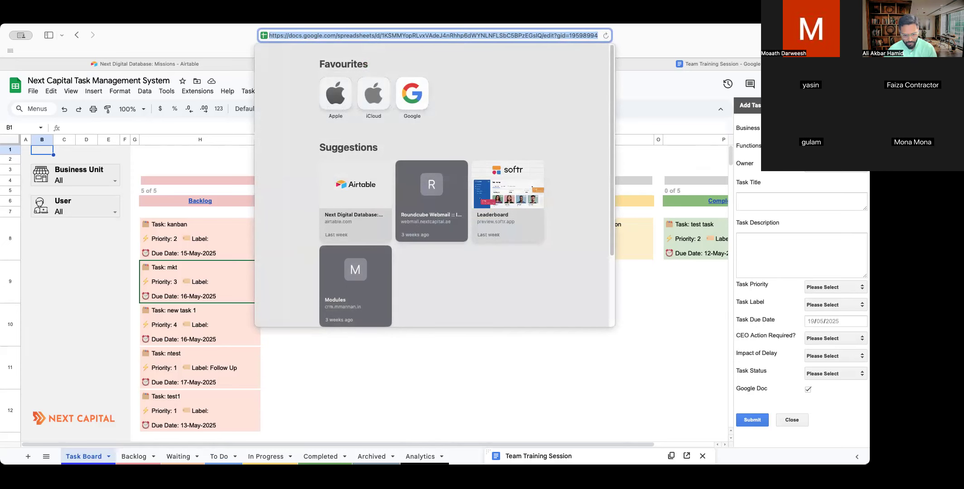
left_click(332, 472)
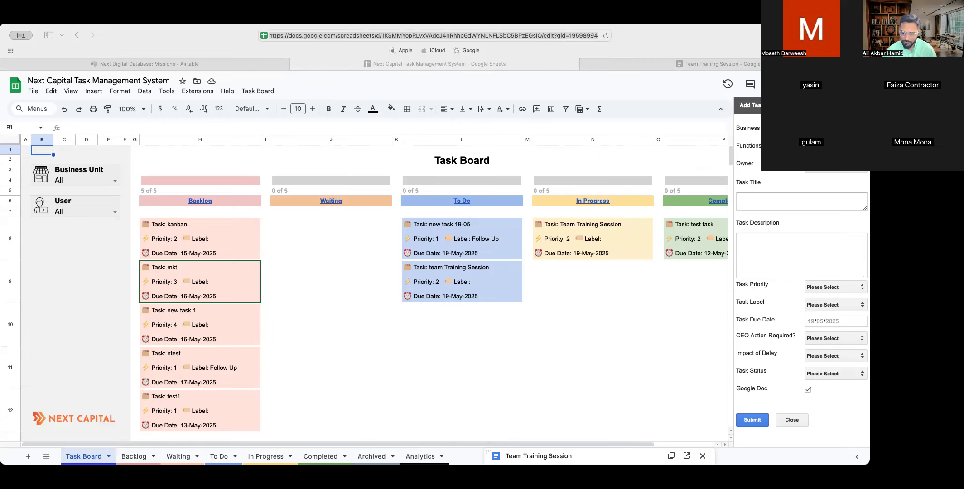
left_click(418, 455)
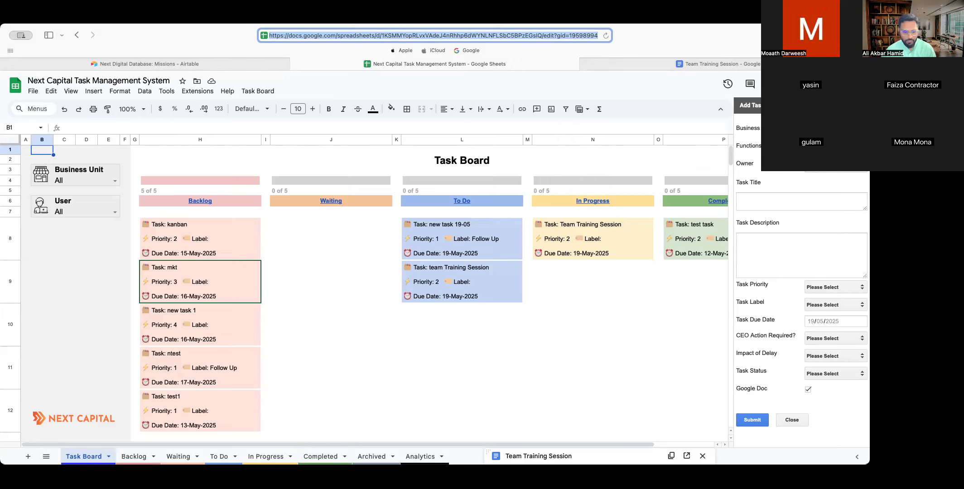
key("super+Tab")
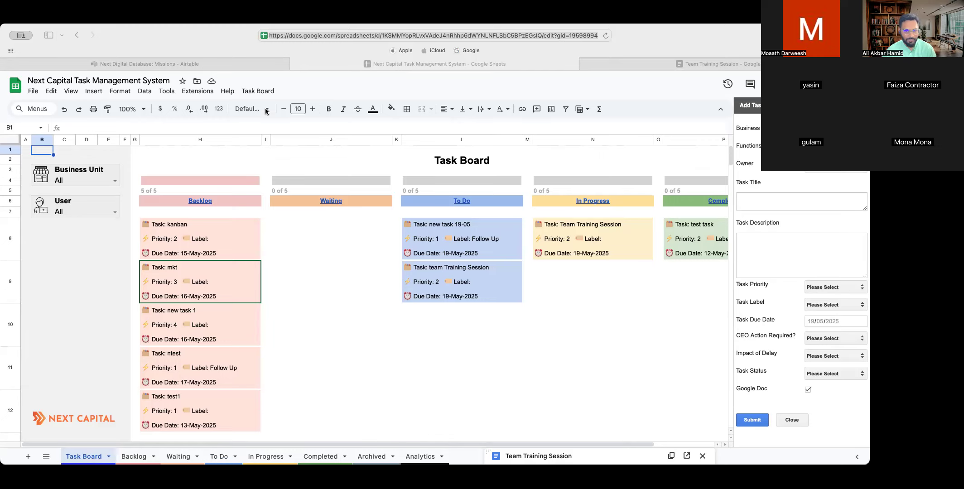
key("super+l")
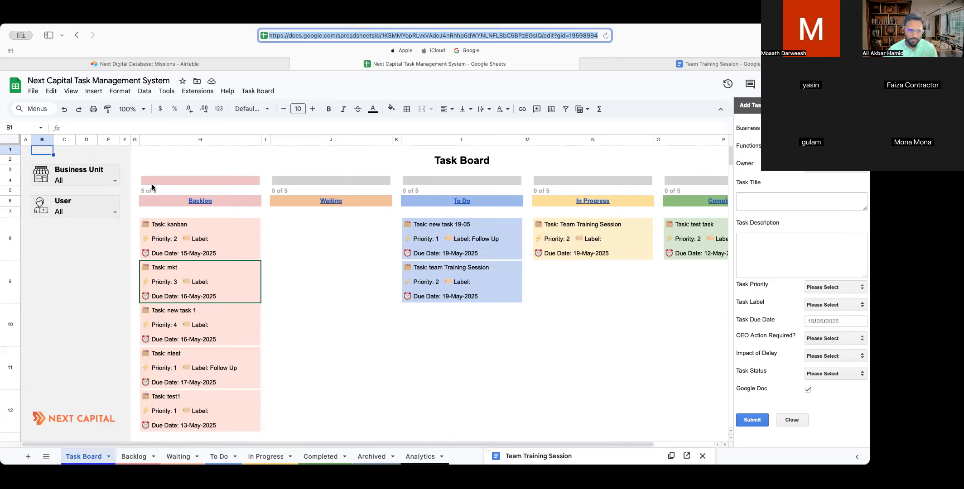
left_click(117, 246)
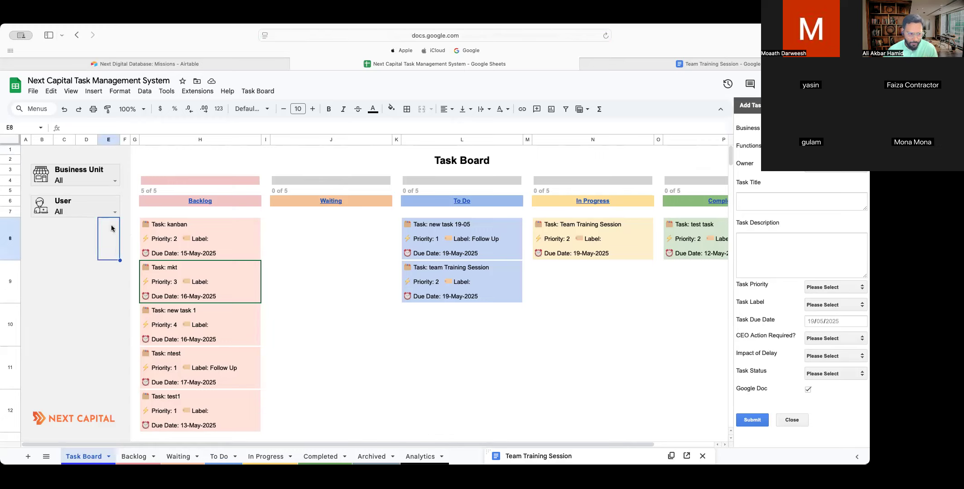
left_click(86, 189)
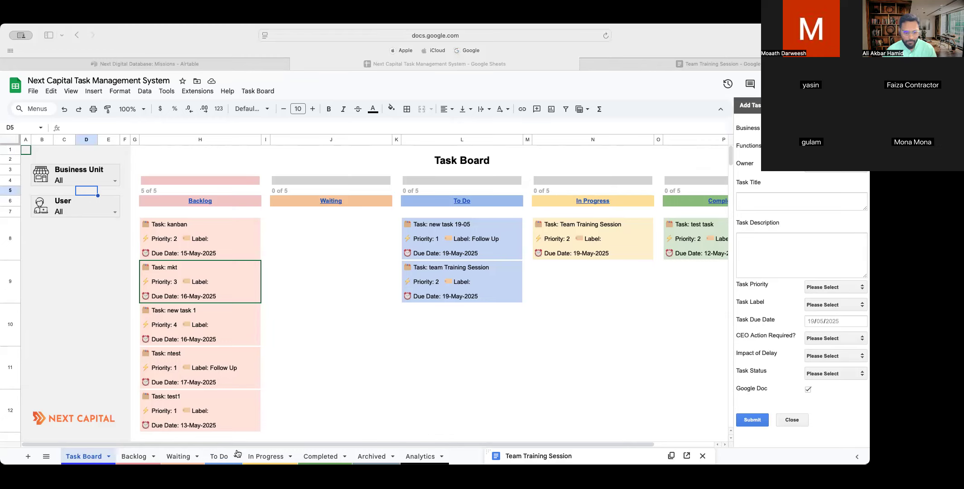
left_click(360, 448)
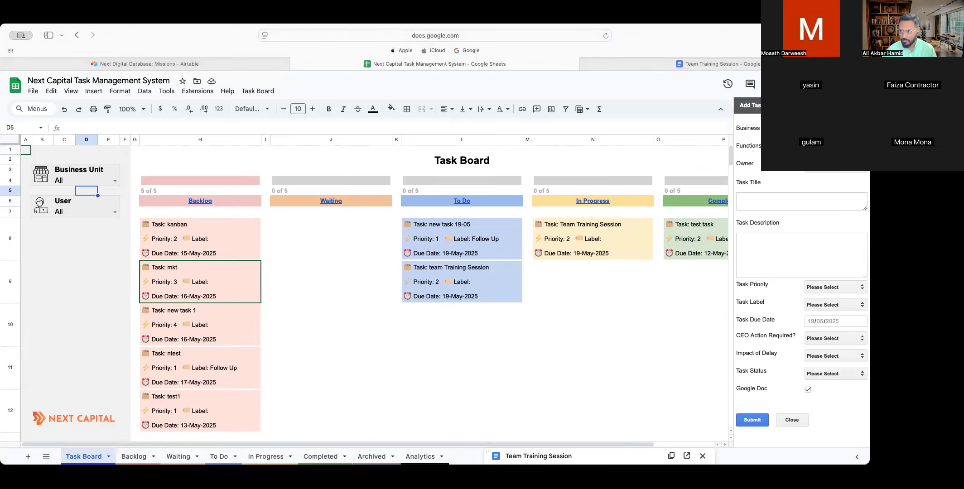
- Load the copied spreadsheet link in a new browser tab and open its pending access requests for review
key("super+t")
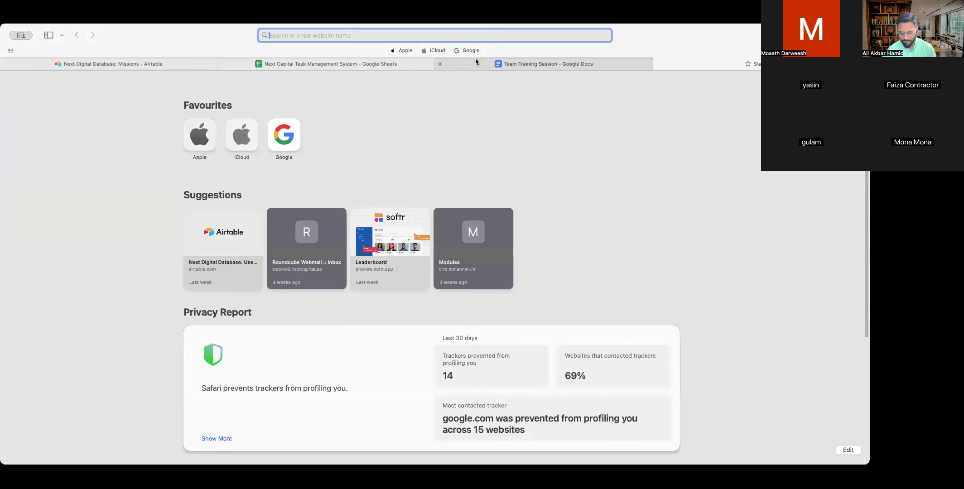
key("super+v")
key("Return")
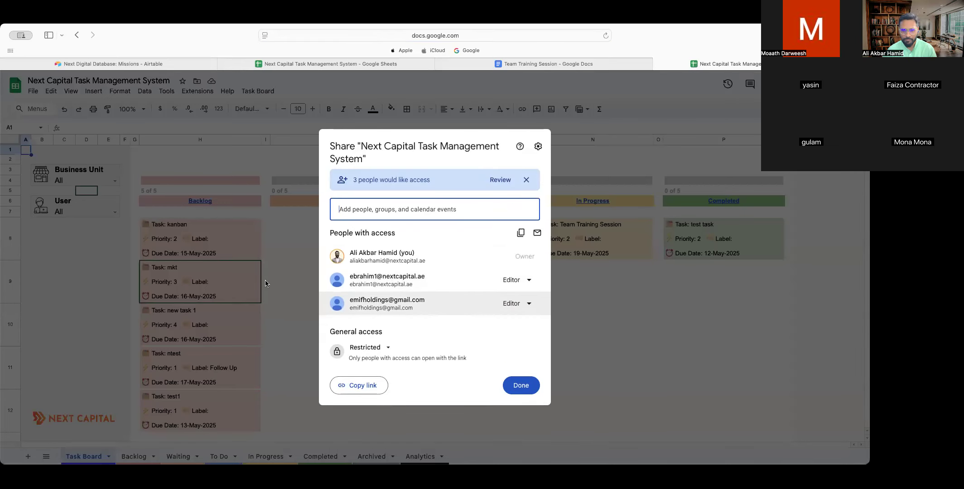
left_click(415, 374)
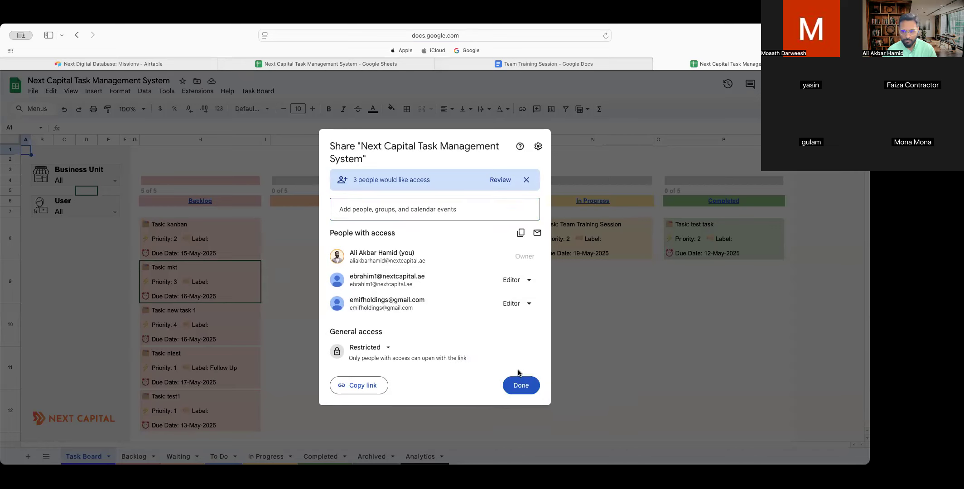
left_click(494, 181)
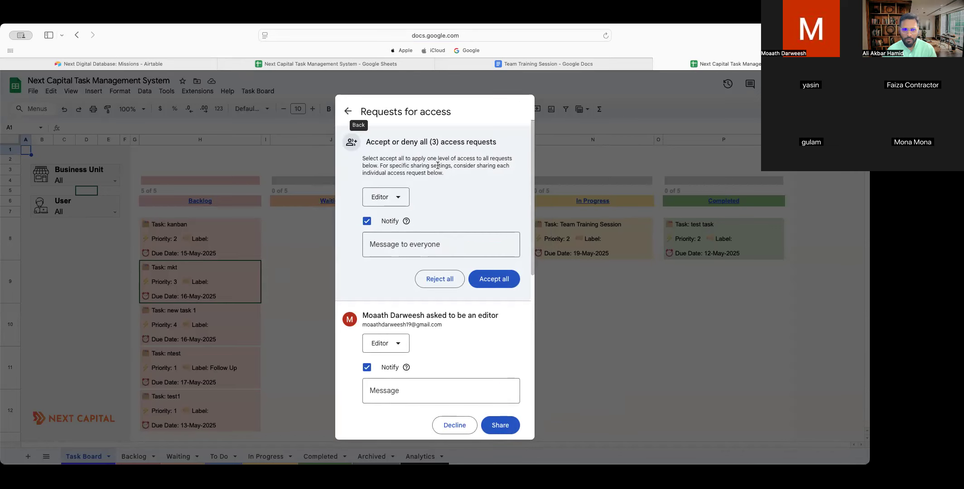
- Grant Editor access to the first two requesters, accepting the external-sharing caution
left_click(504, 427)
left_click(500, 293)
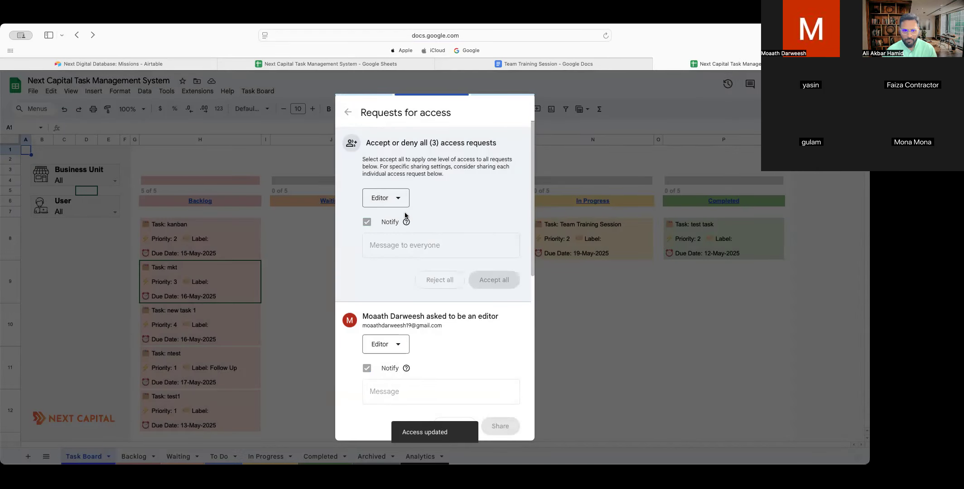
scroll(412, 267, "down", 1)
scroll(413, 270, "down", 1)
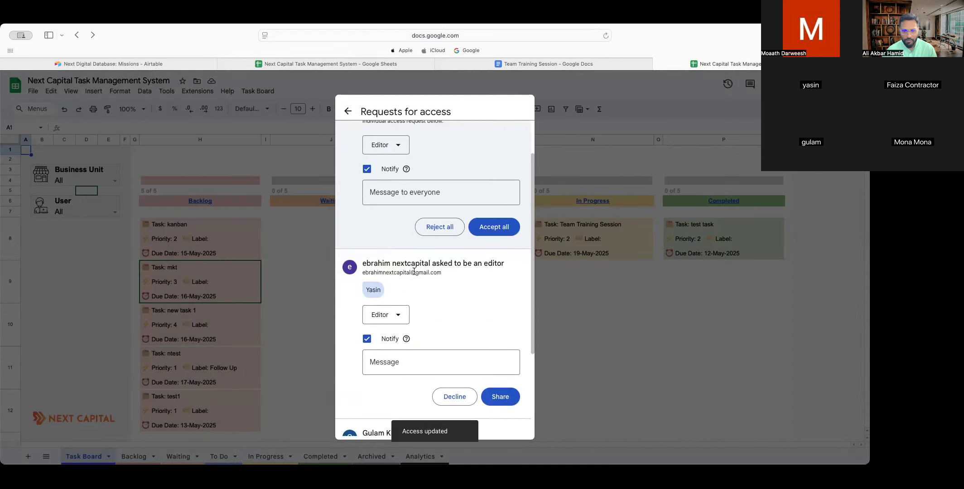
left_click(494, 397)
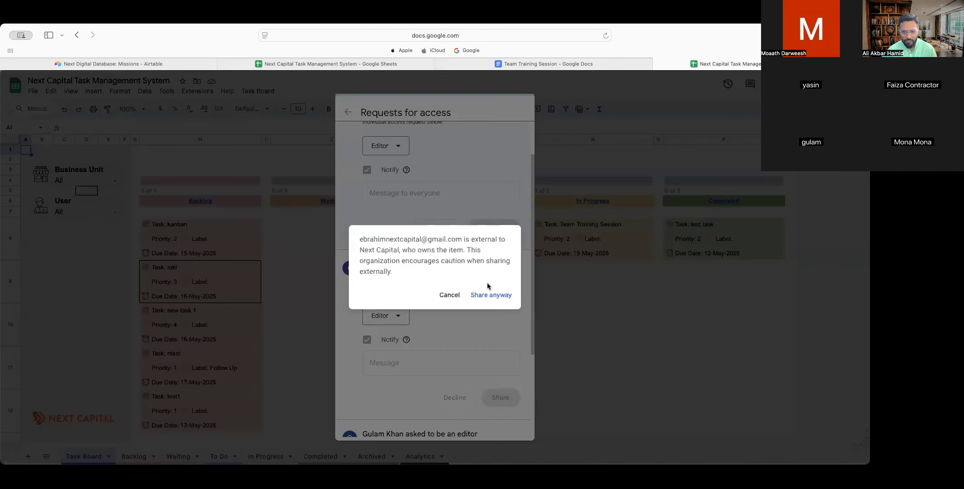
left_click(493, 295)
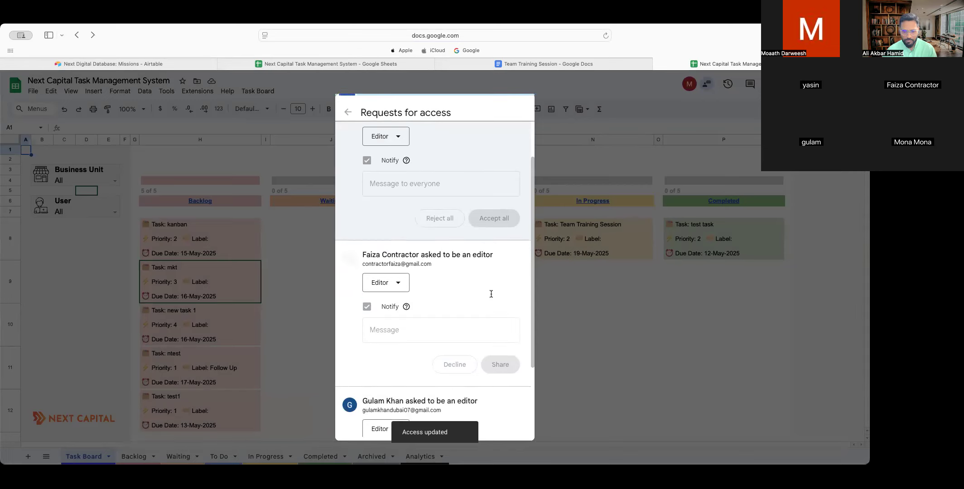
- Grant Editor access to the remaining two requesters, then check the list of people with access and close the sharing dialog
left_click(500, 268)
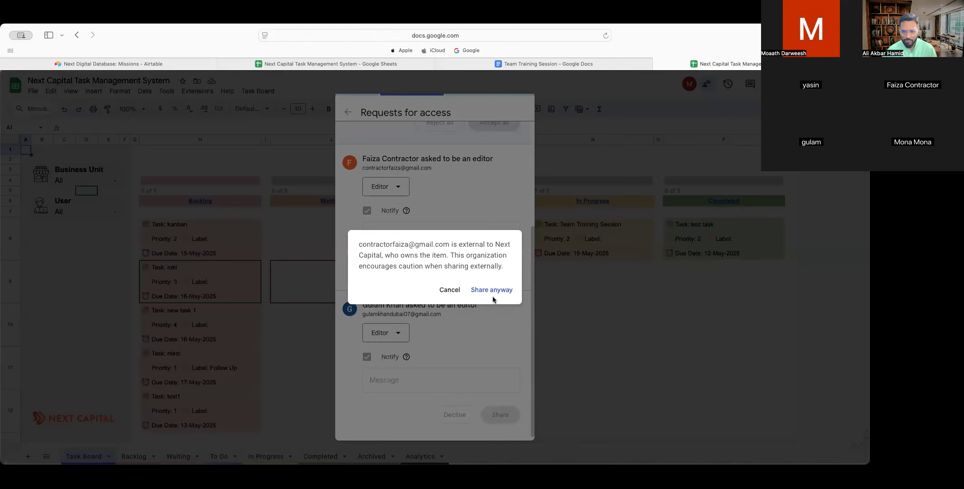
left_click(492, 288)
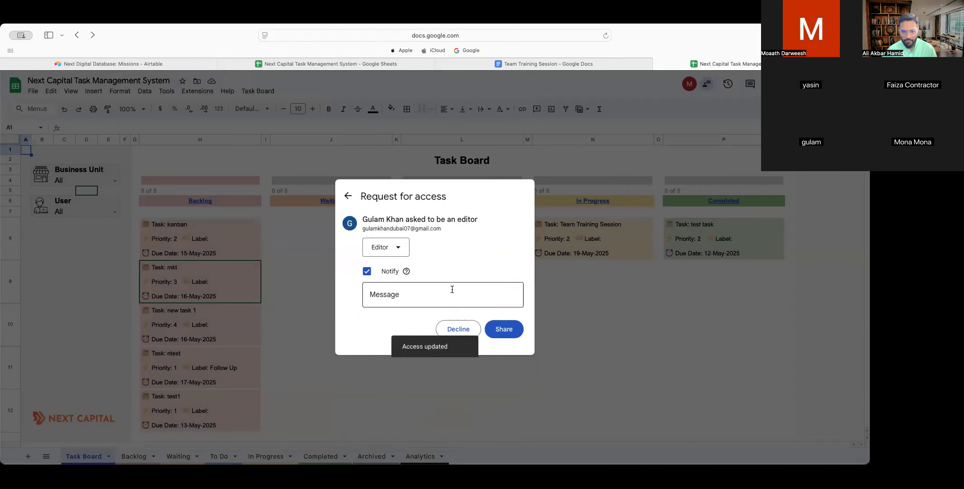
left_click(504, 329)
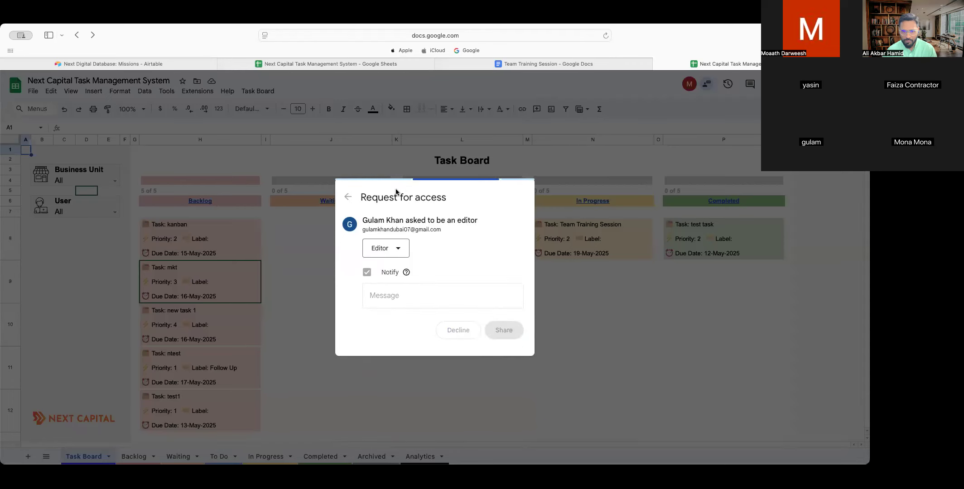
left_click(491, 295)
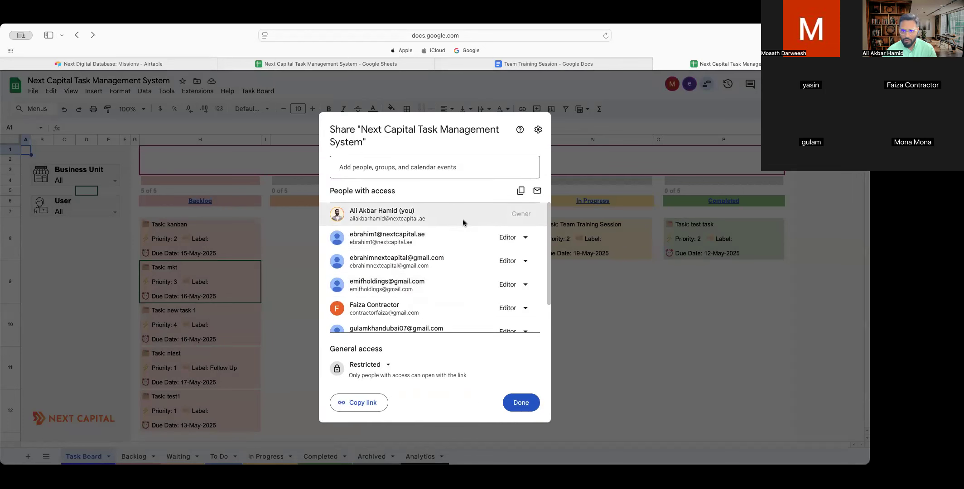
scroll(459, 271, "down", 2)
left_click(517, 403)
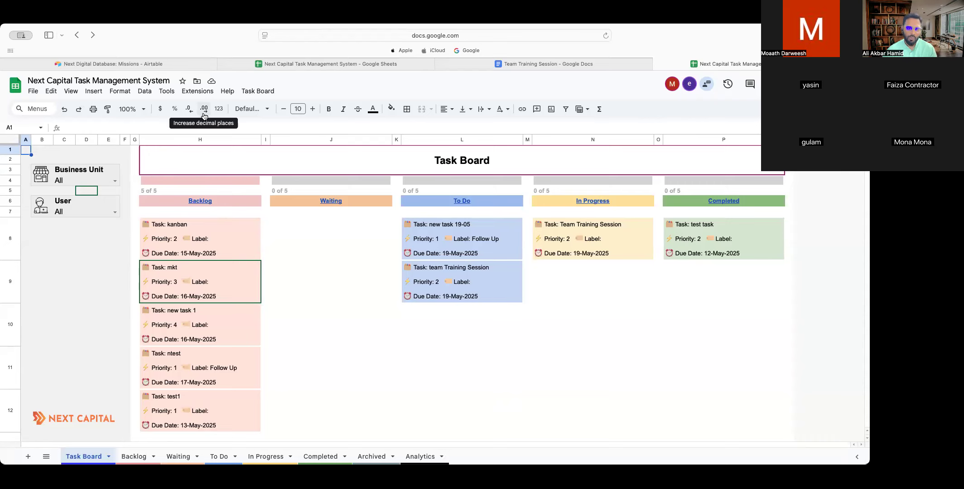
- Open the Add Task form, view its Business Unit options, and close the form without adding a task
left_click(251, 95)
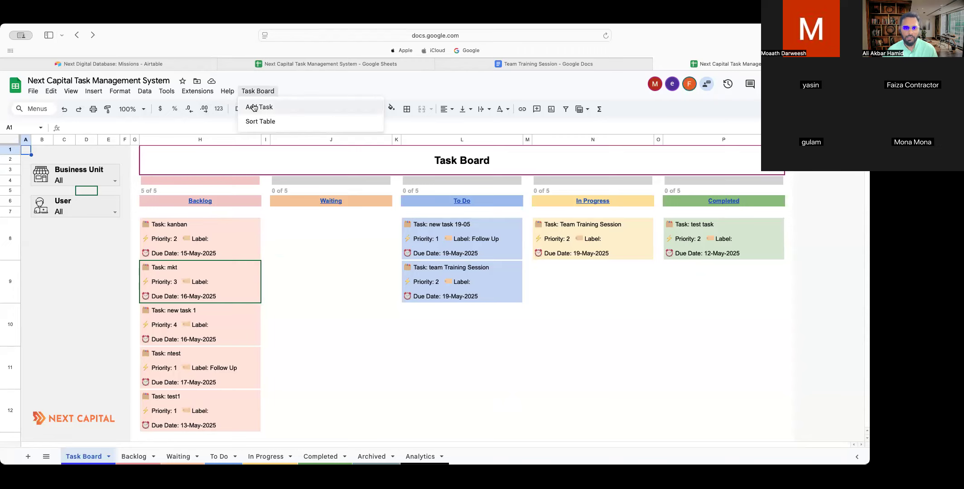
left_click(275, 108)
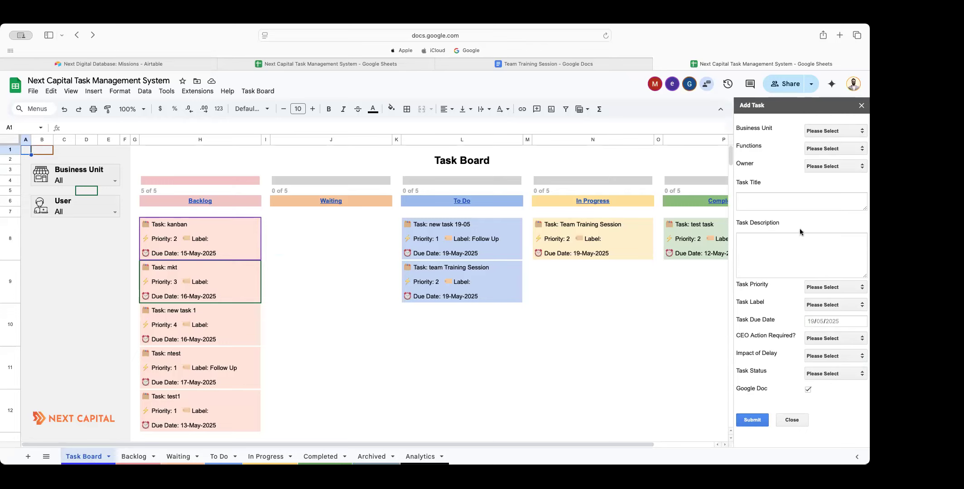
left_click(824, 132)
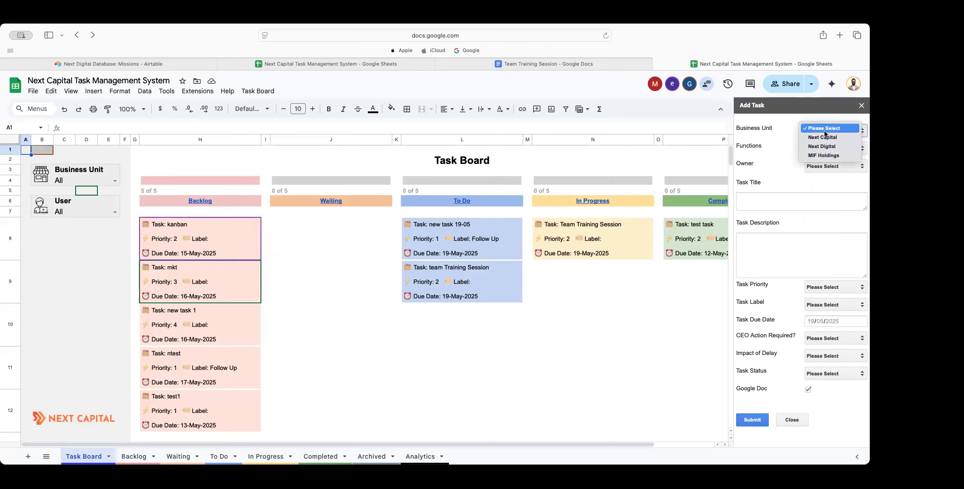
left_click(863, 107)
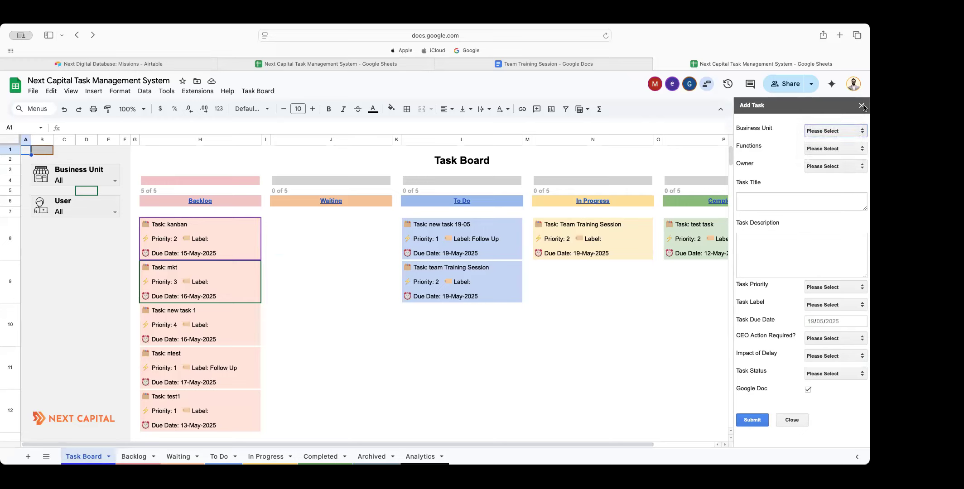
left_click(862, 106)
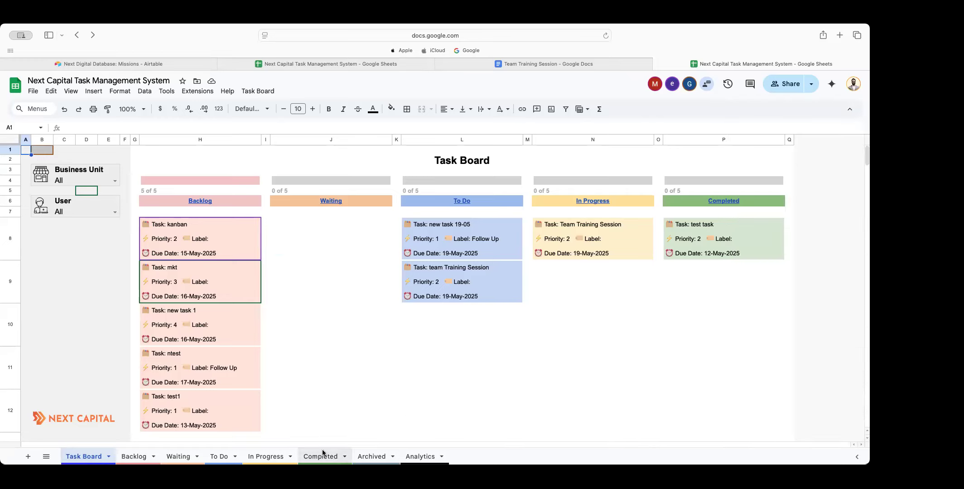
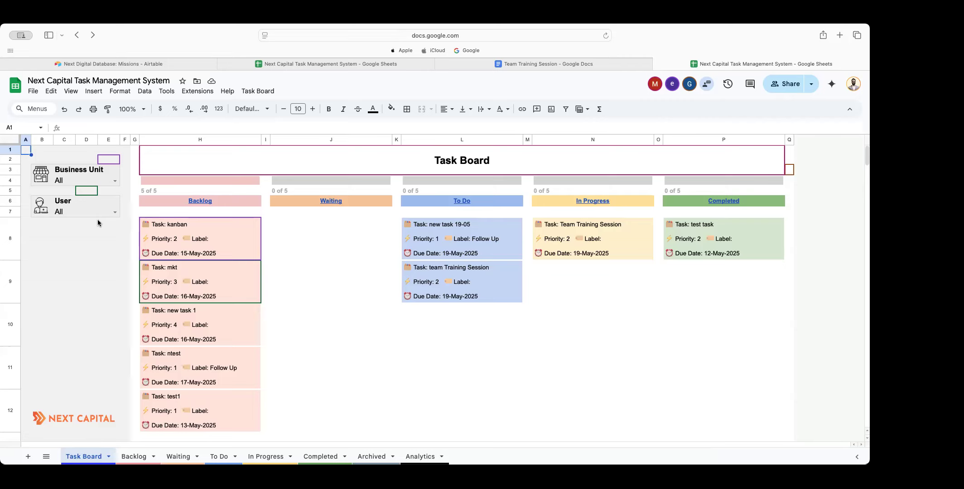
- Switch the Task Board's Business Unit filter from Next Digital to Next Capital and back to Next Digital
left_click(115, 182)
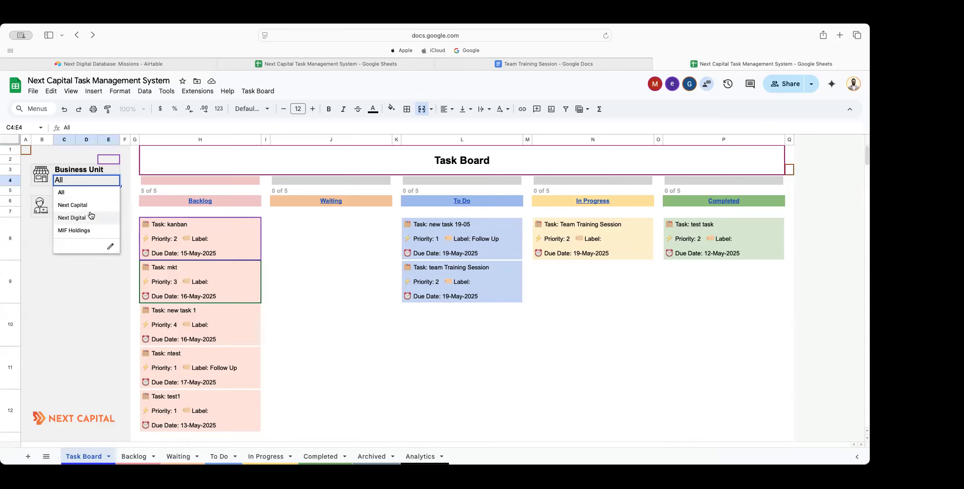
left_click(91, 217)
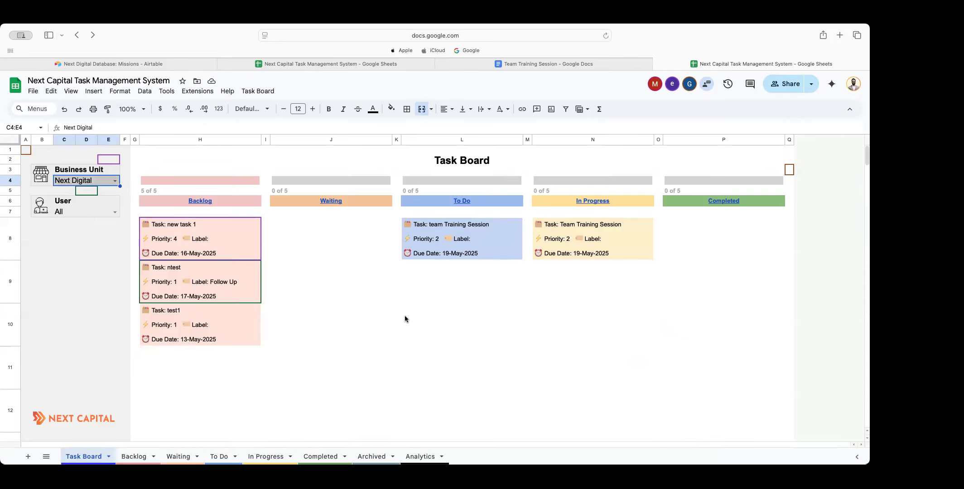
left_click(116, 183)
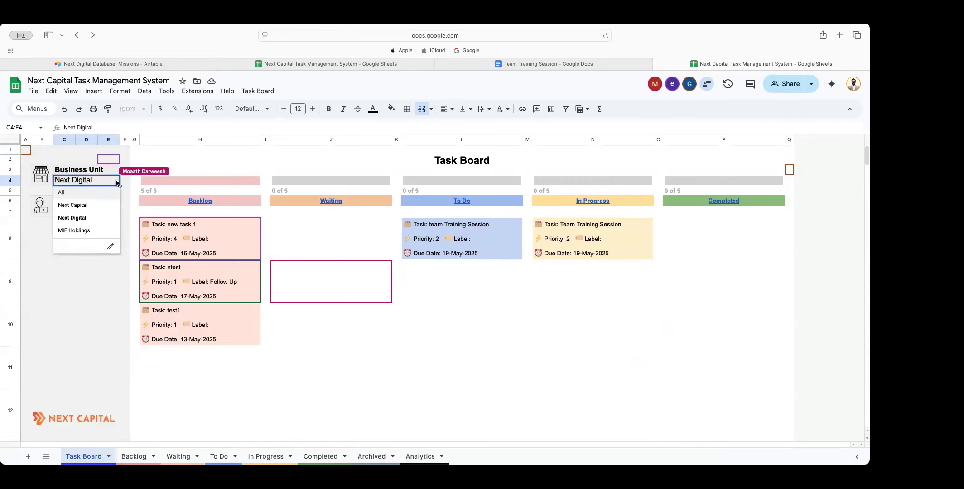
left_click(95, 195)
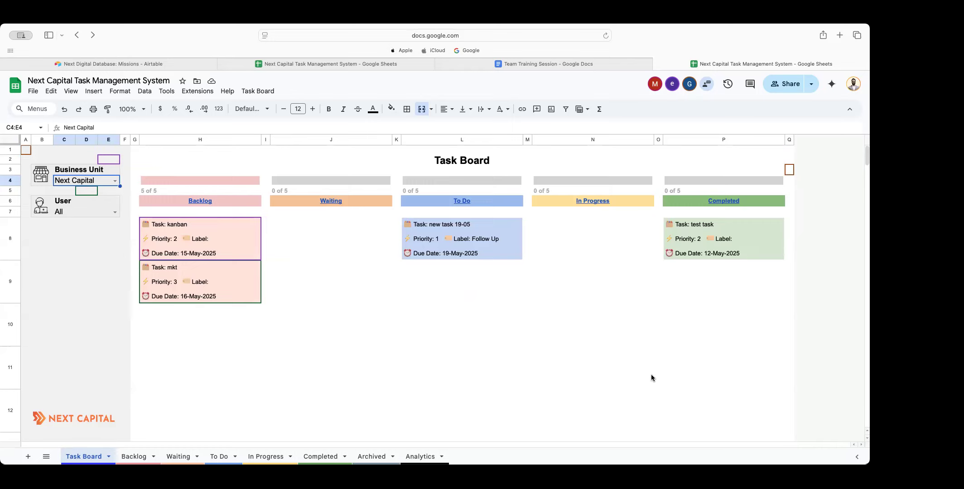
left_click(115, 180)
left_click(86, 217)
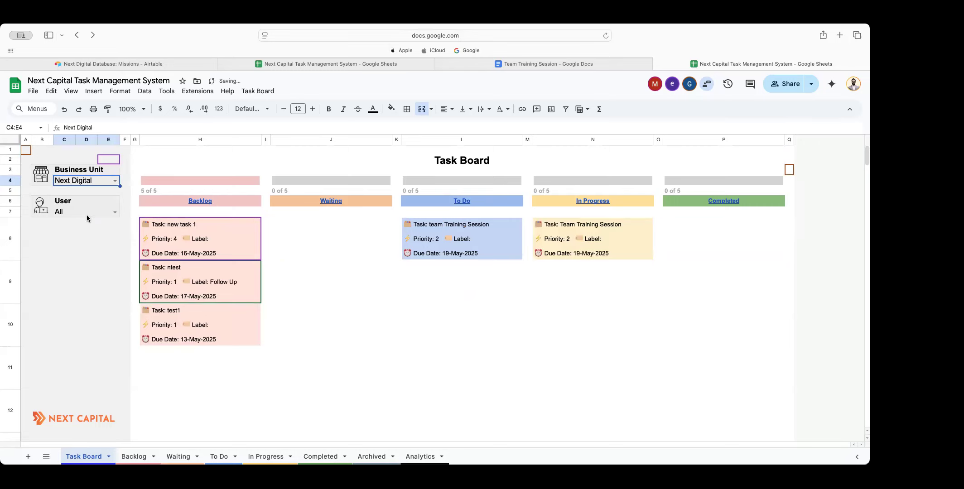
- Filter the Task Board by an individual team member in the User filter, then open the Waiting sheet
left_click(115, 213)
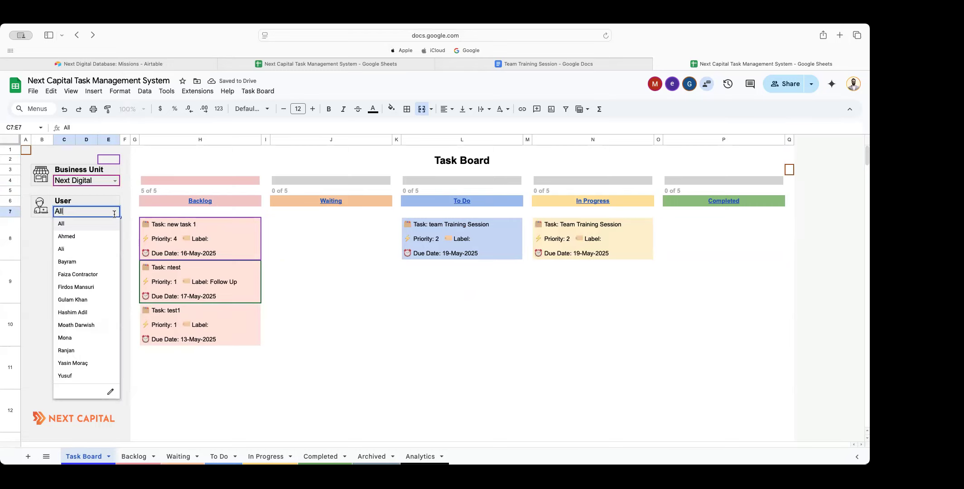
left_click(73, 249)
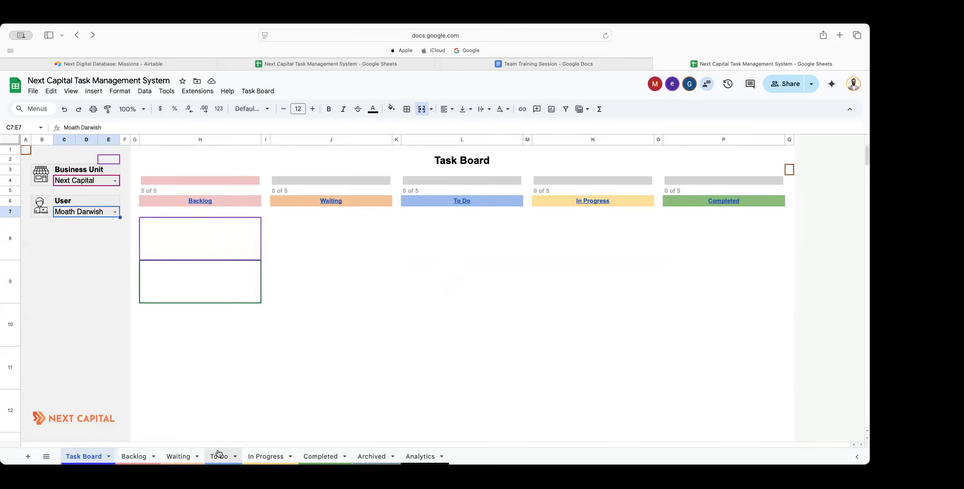
left_click(183, 457)
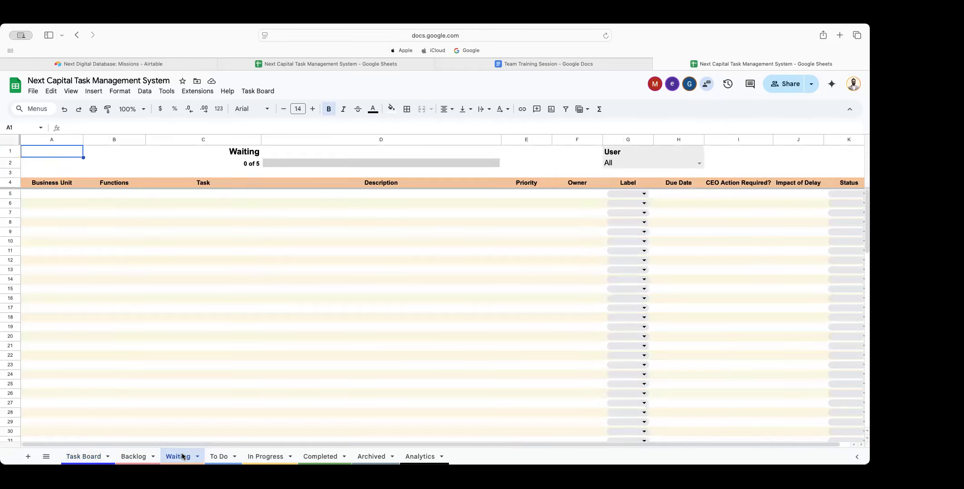
- Open the To Do sheet and view the team members offered in its User filter without changing the selection
left_click(216, 457)
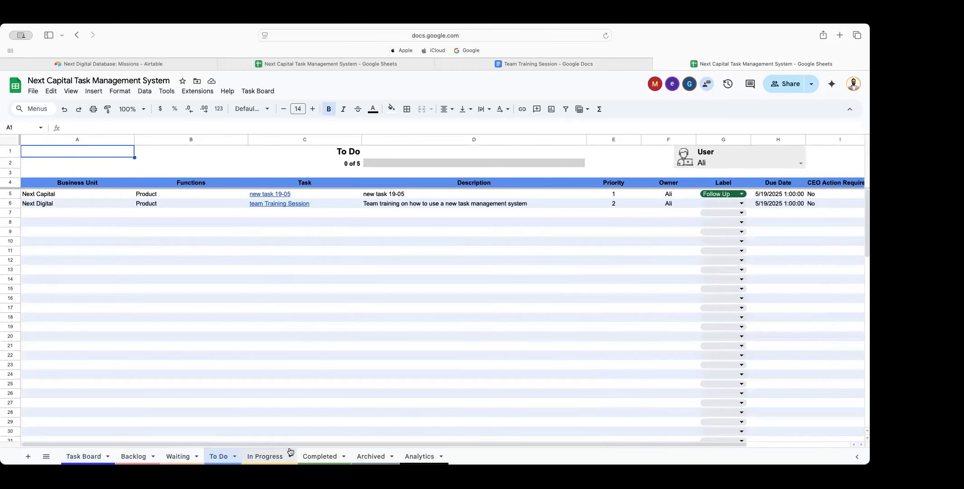
left_click(799, 163)
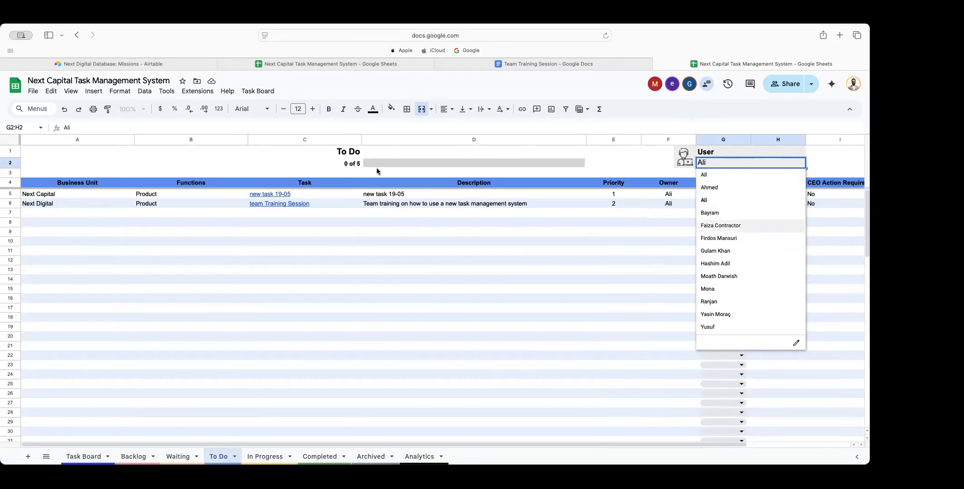
left_click(670, 196)
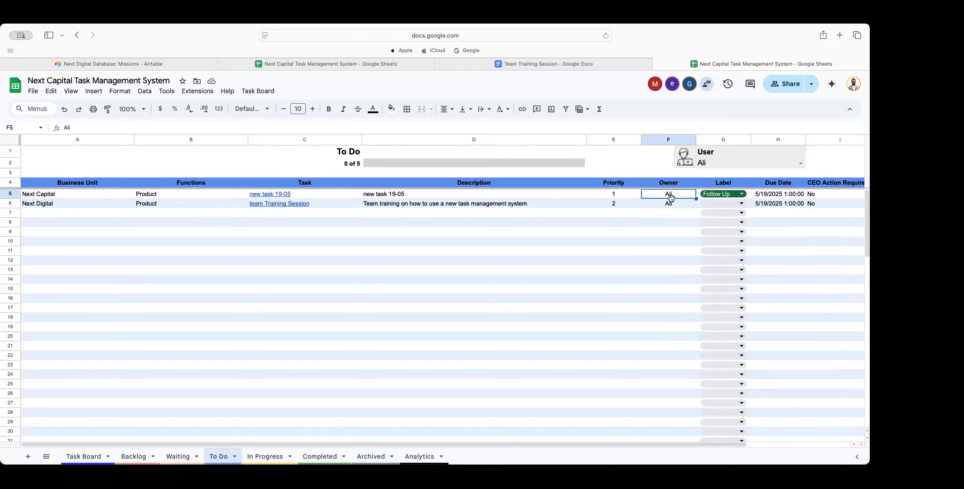
- Filter the To Do sheet by two different team members in turn, then set its User filter to All
left_click(800, 163)
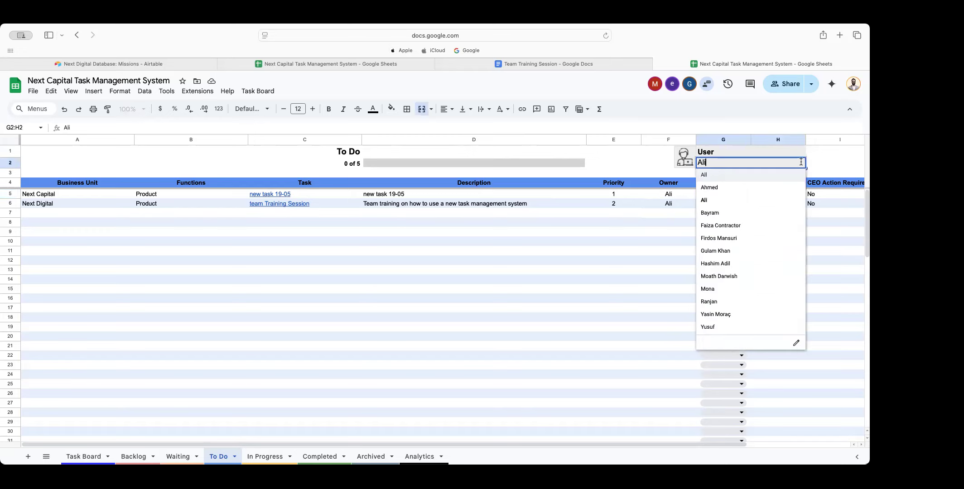
left_click(742, 314)
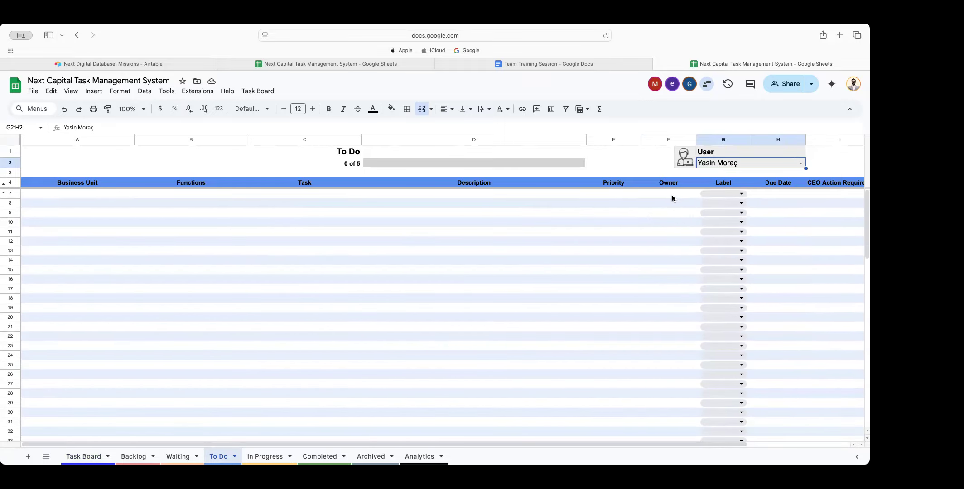
left_click(799, 163)
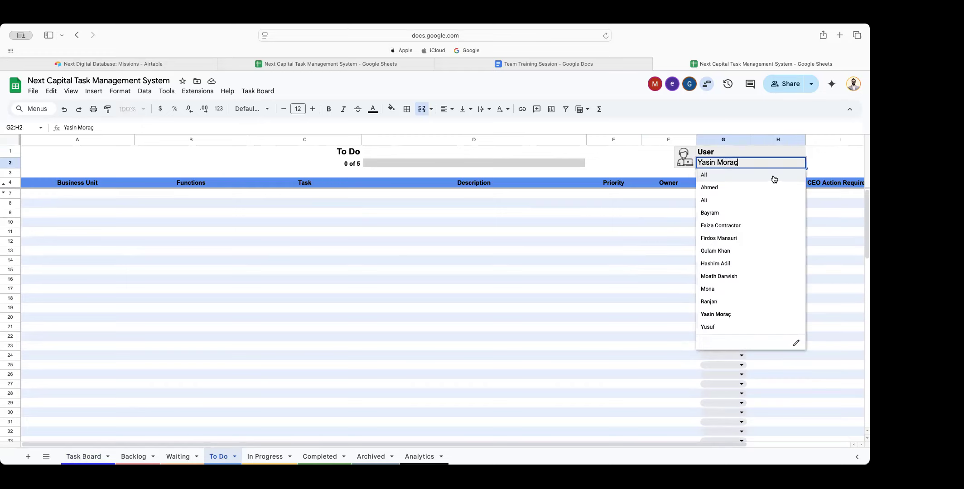
left_click(744, 226)
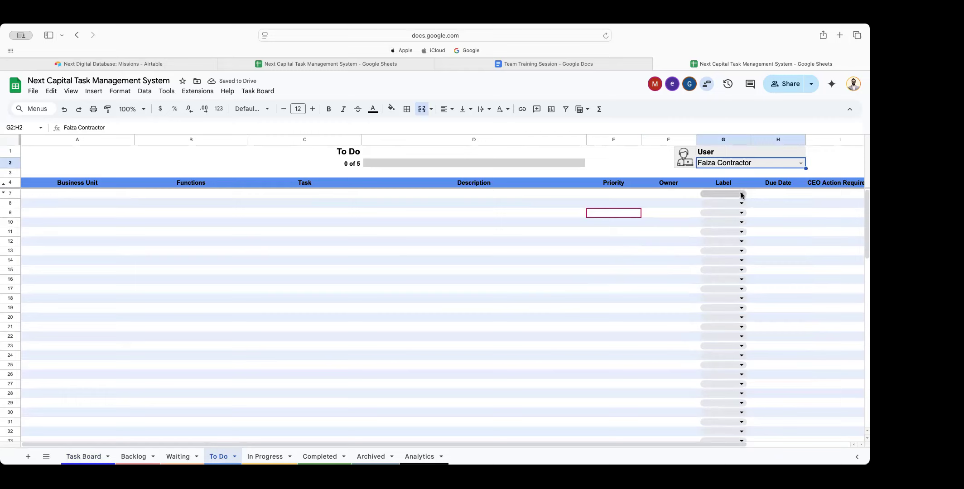
left_click(801, 164)
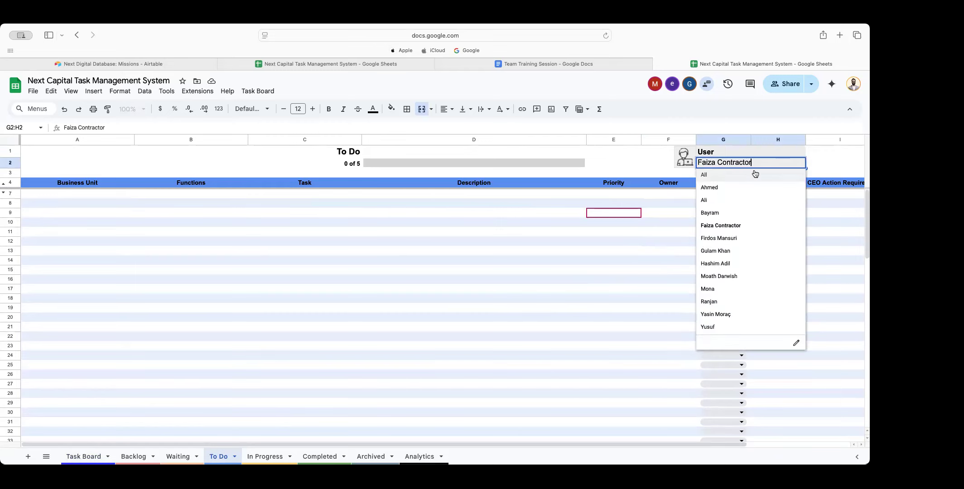
left_click(715, 176)
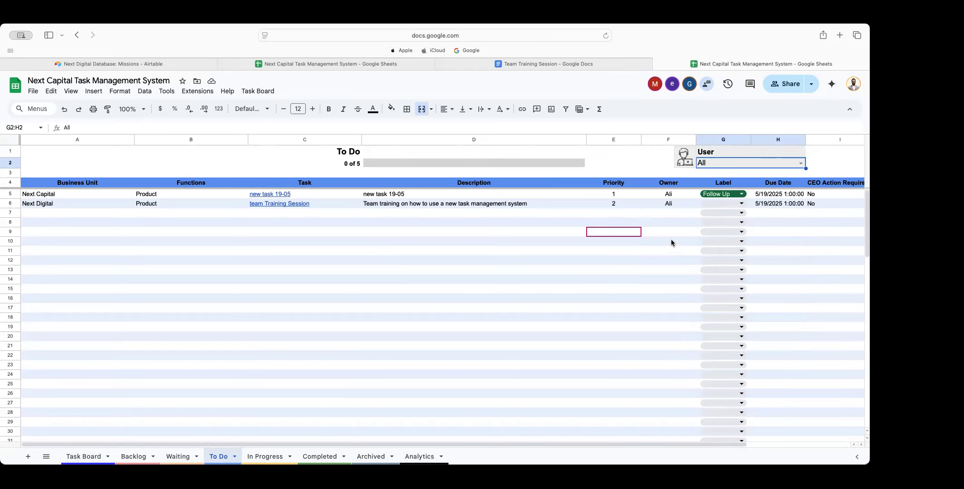
- Open the Analytics sheet and view its Business Unit filter options, leaving the filter unchanged
left_click(418, 458)
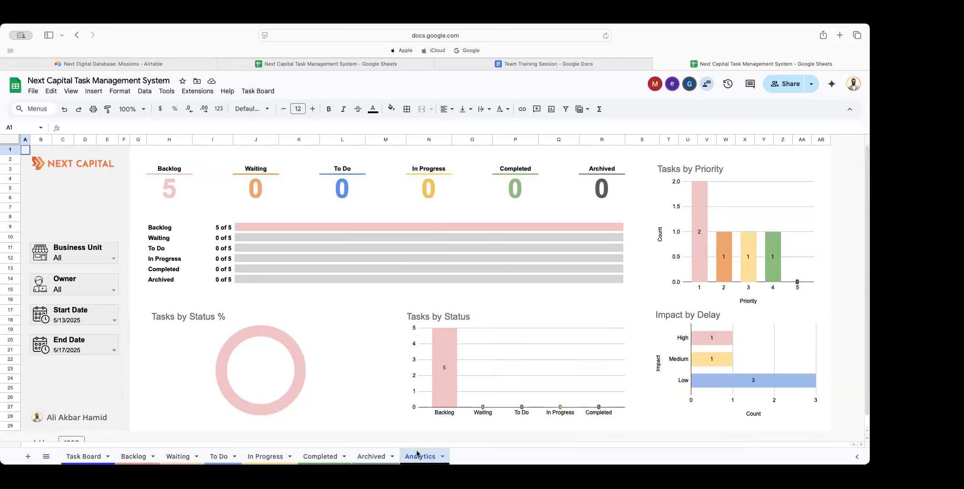
left_click(105, 260)
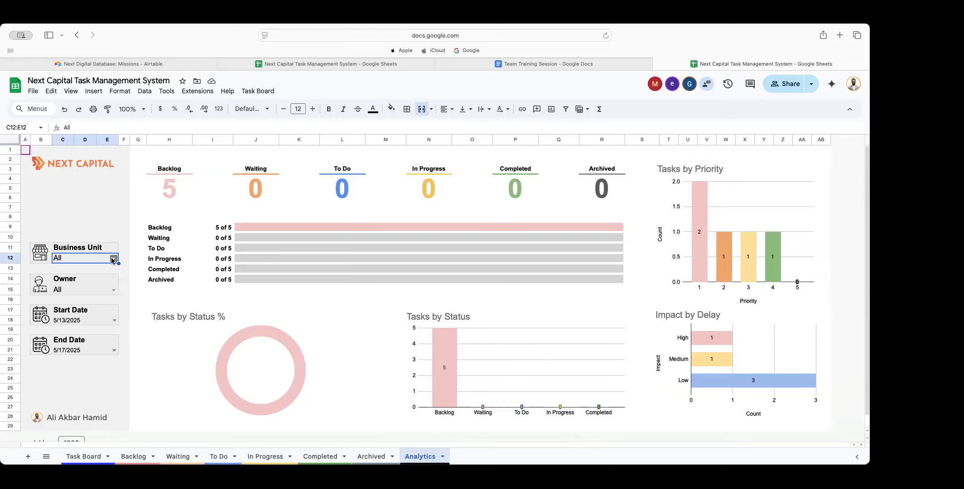
left_click(113, 261)
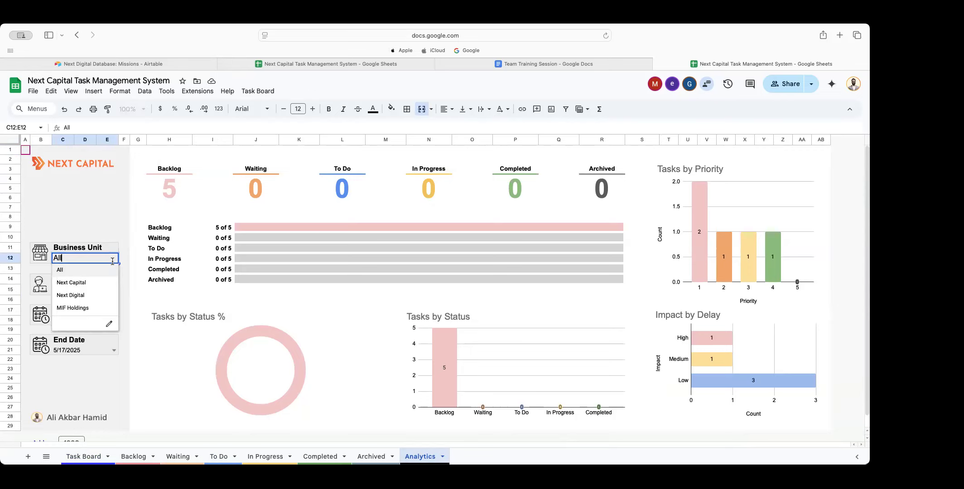
left_click(115, 229)
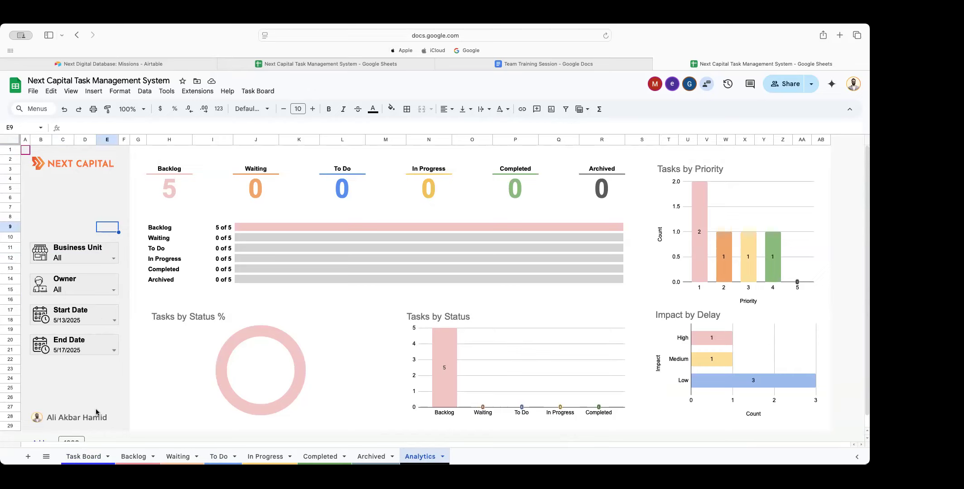
- Set both the Business Unit and User filters on the Task Board to All
left_click(85, 457)
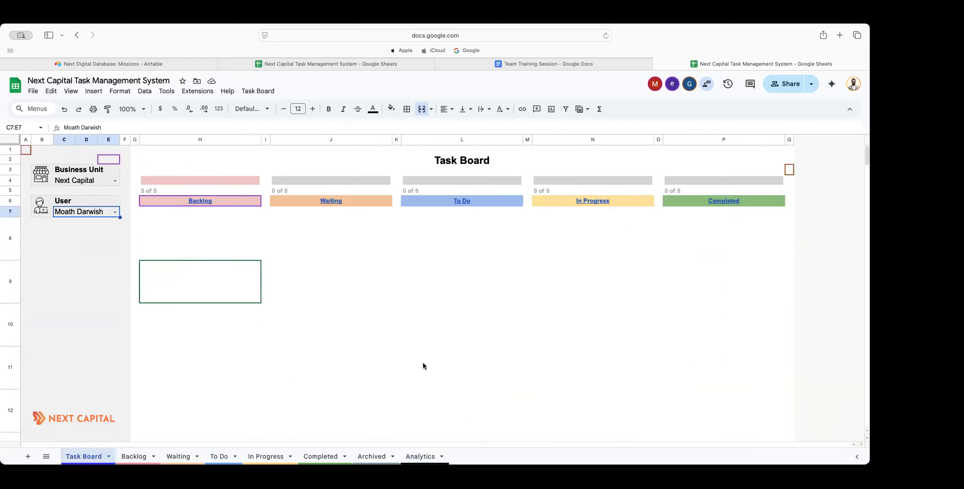
left_click(112, 182)
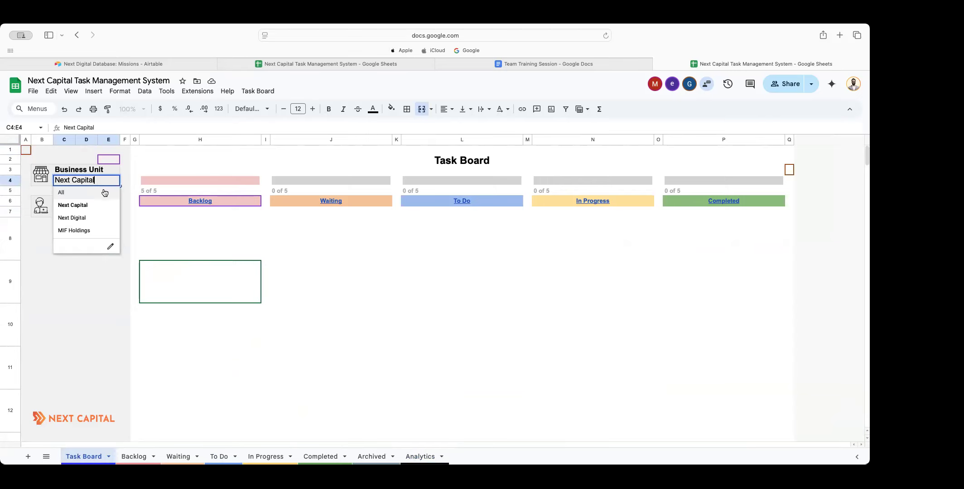
left_click(102, 195)
left_click(114, 213)
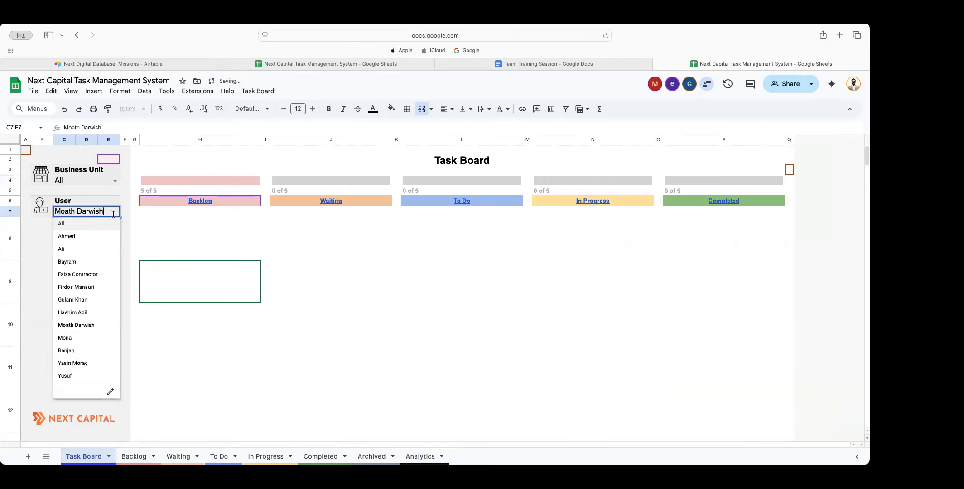
left_click(107, 225)
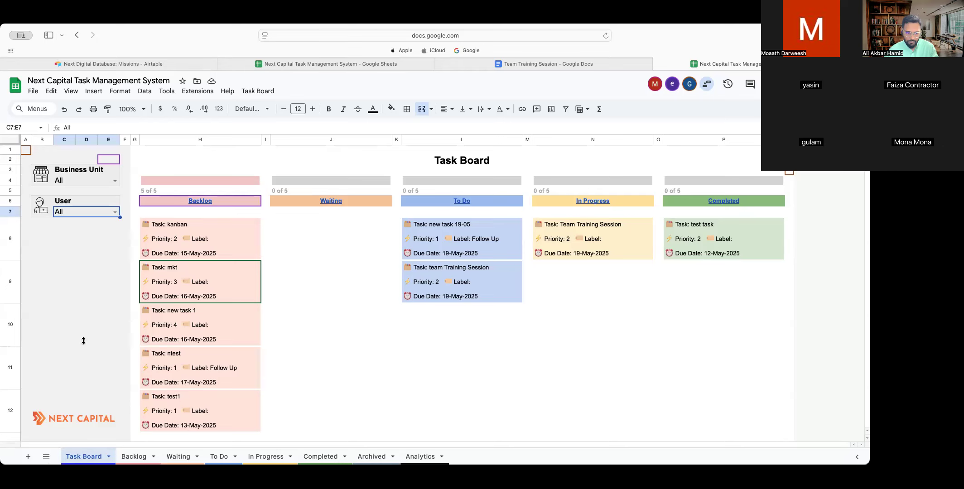
- Compare the tasks on the To Do and In Progress sheets and select the team Training Session task in To Do
left_click(224, 453)
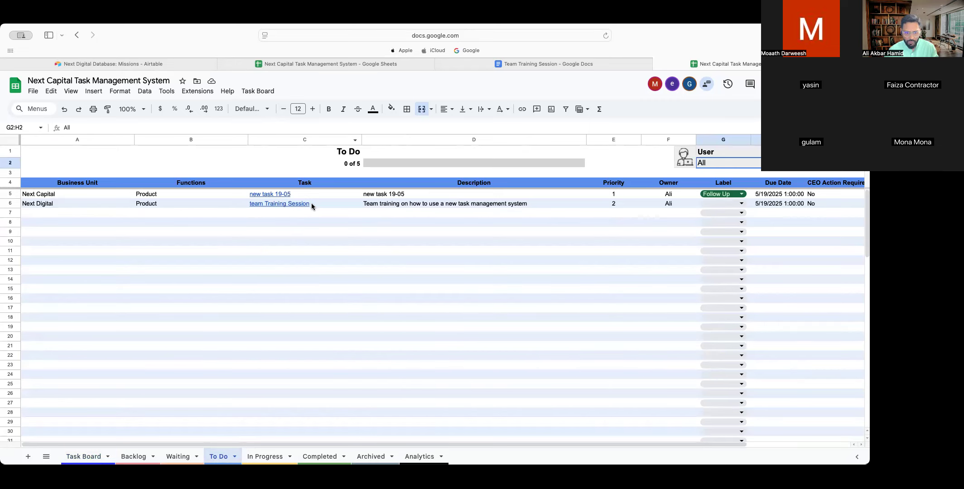
mouse_move(323, 205)
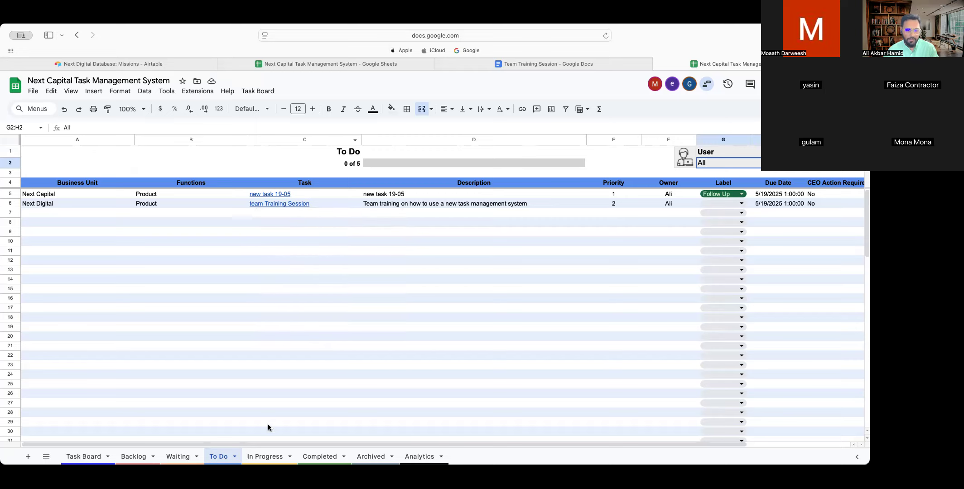
left_click(261, 456)
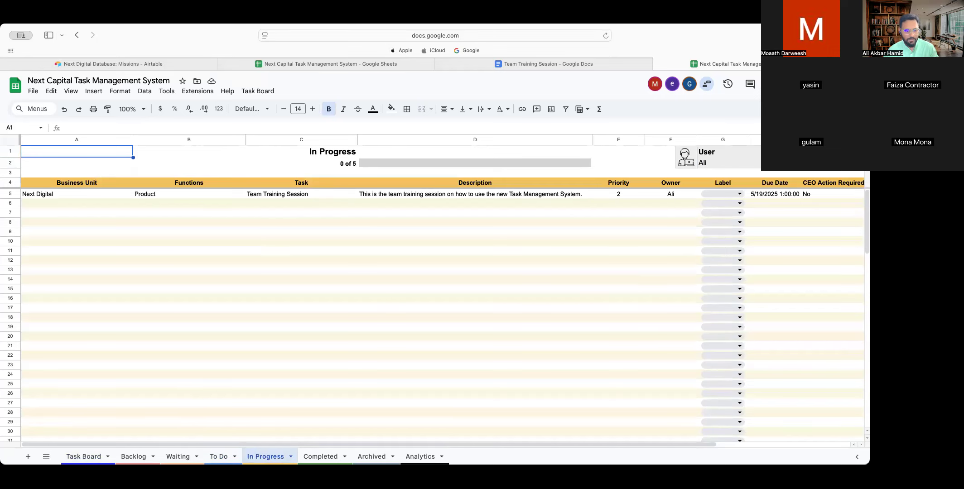
left_click(218, 456)
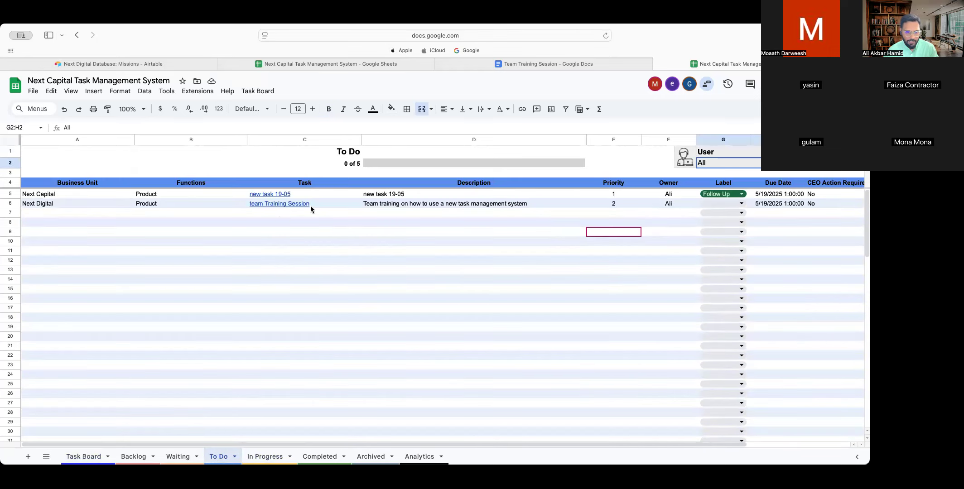
left_click(278, 203)
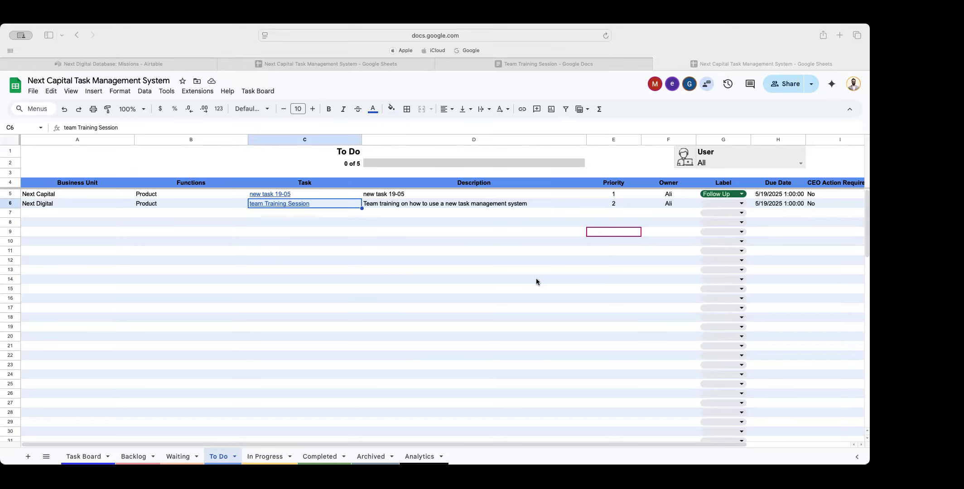
- Filter the Task Board by an individual team member and set its Business Unit filter to Next Capital
left_click(81, 452)
left_click(81, 453)
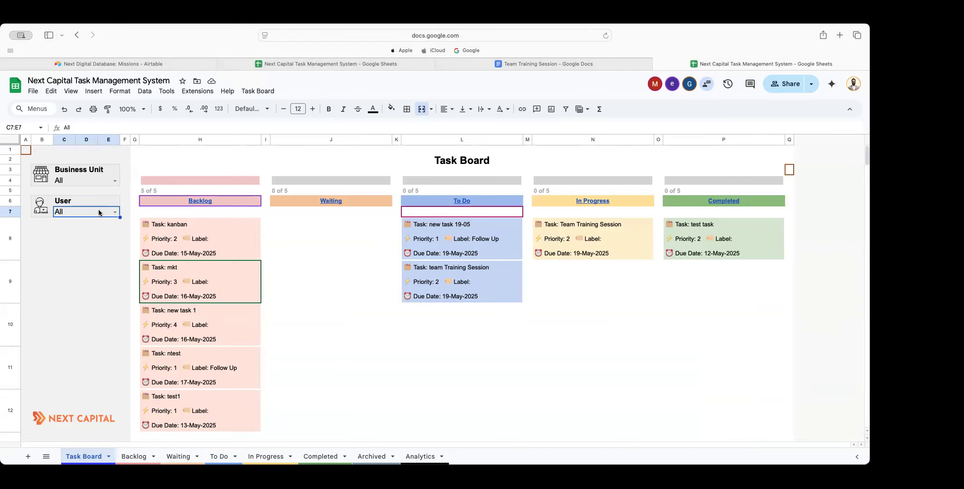
left_click(116, 213)
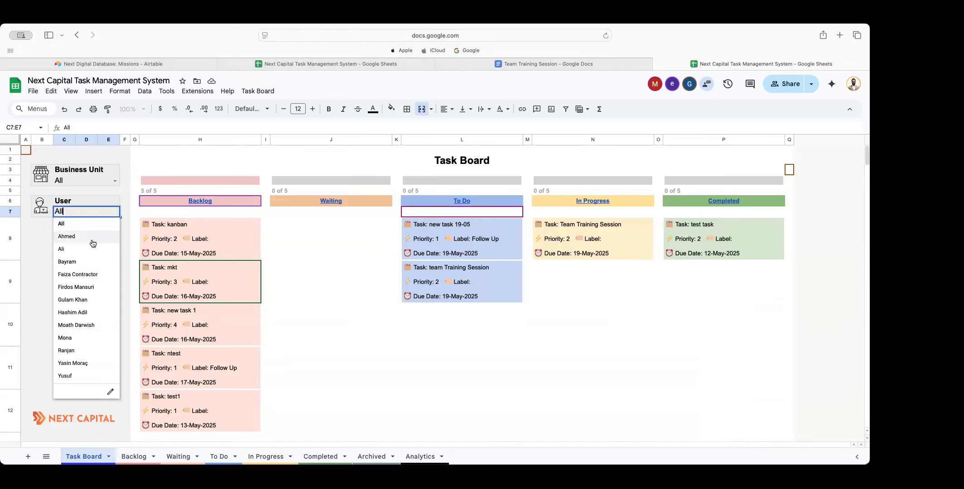
left_click(84, 249)
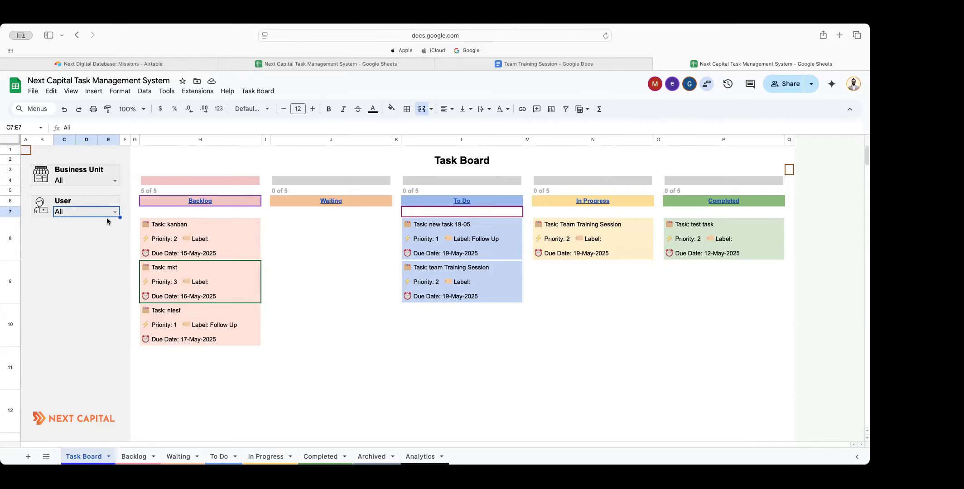
left_click(113, 181)
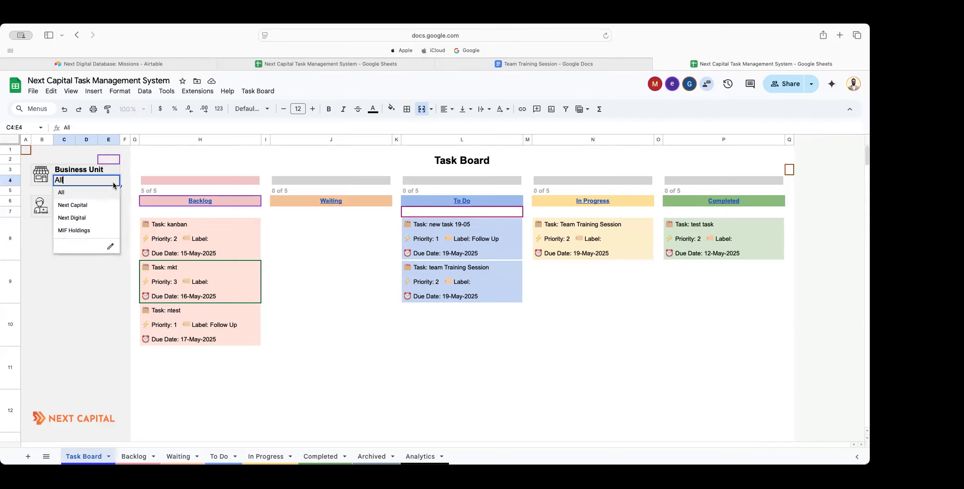
left_click(110, 205)
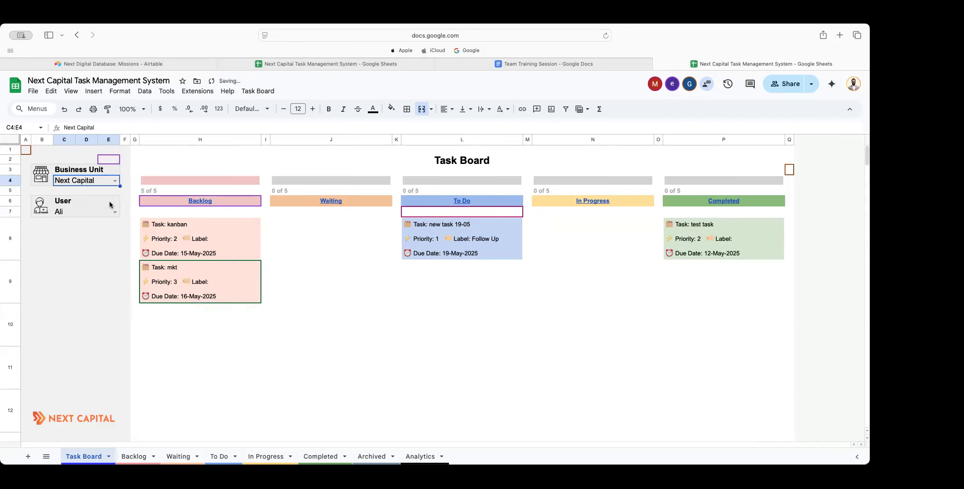
- Set the Task Board's Business Unit filter to Next Digital and select the same team member in the User filter again
left_click(114, 182)
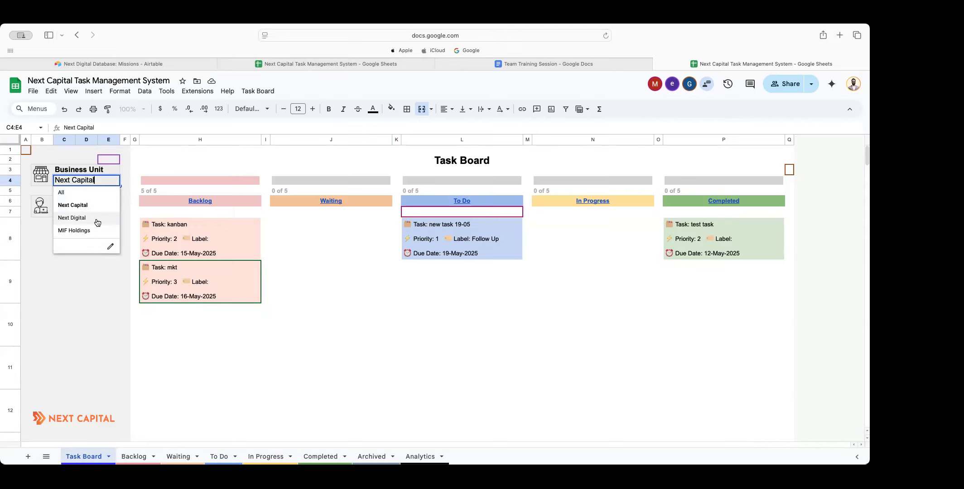
left_click(73, 218)
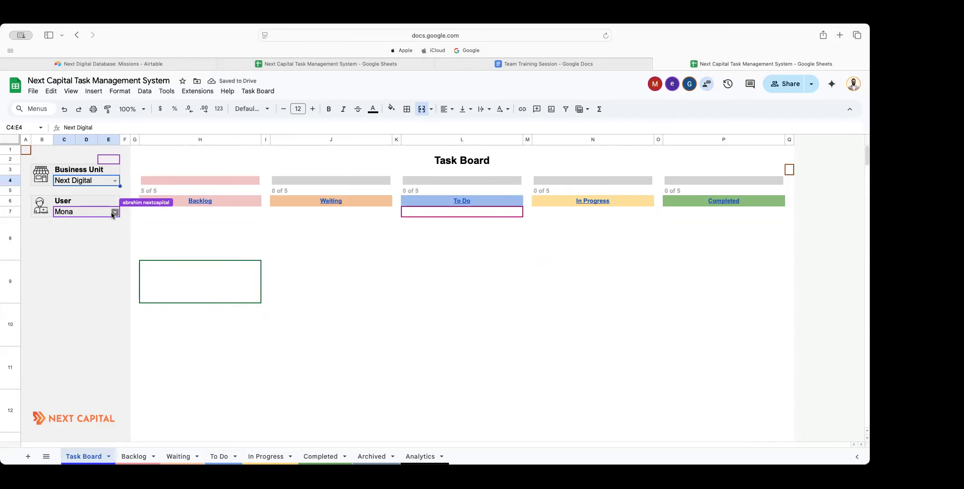
left_click(114, 212)
left_click(84, 250)
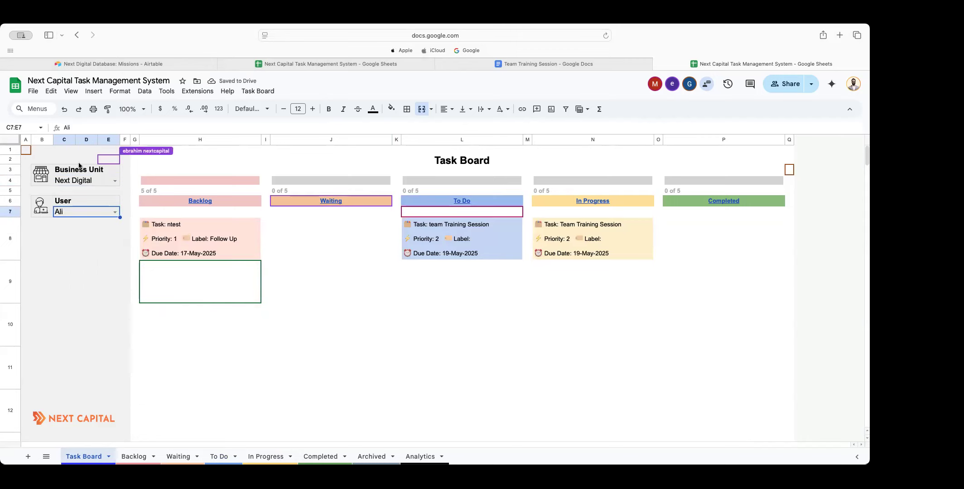
- Set the Task Board's Business Unit filter to All and restore the same team member in the User filter
left_click(116, 182)
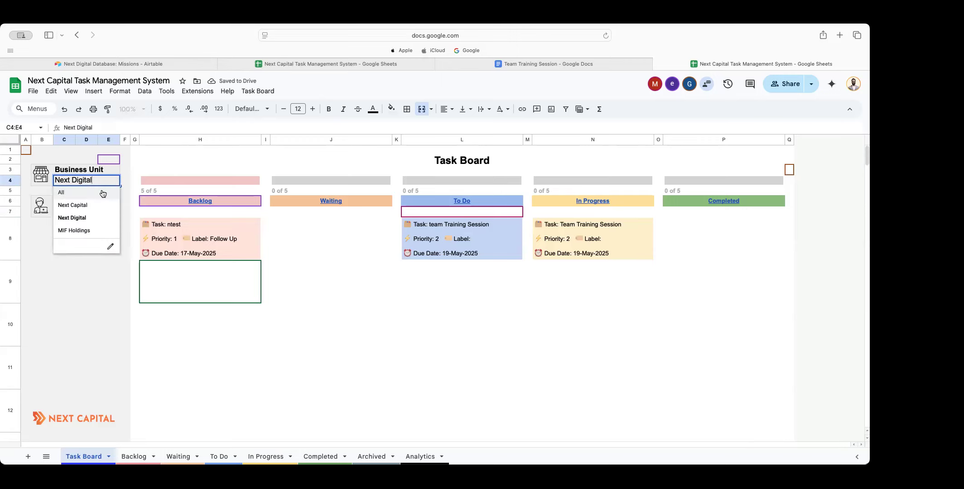
left_click(101, 189)
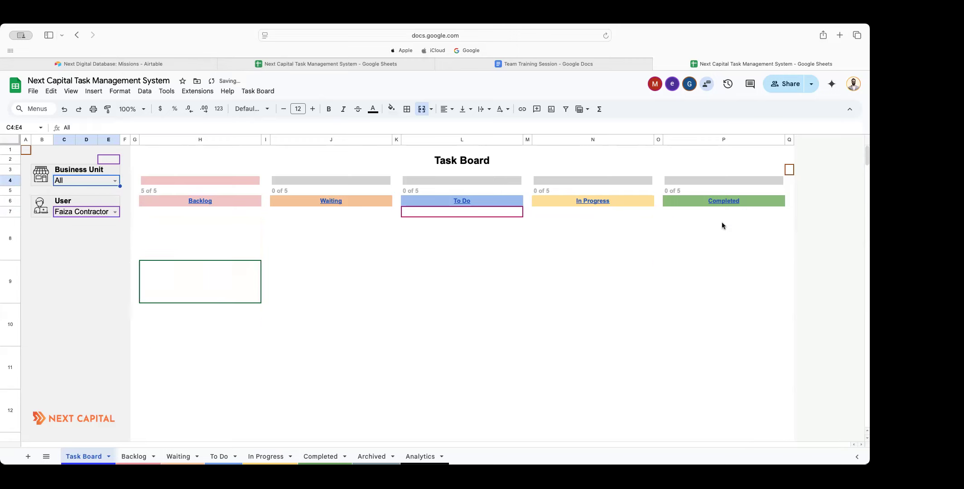
left_click(115, 214)
left_click(99, 247)
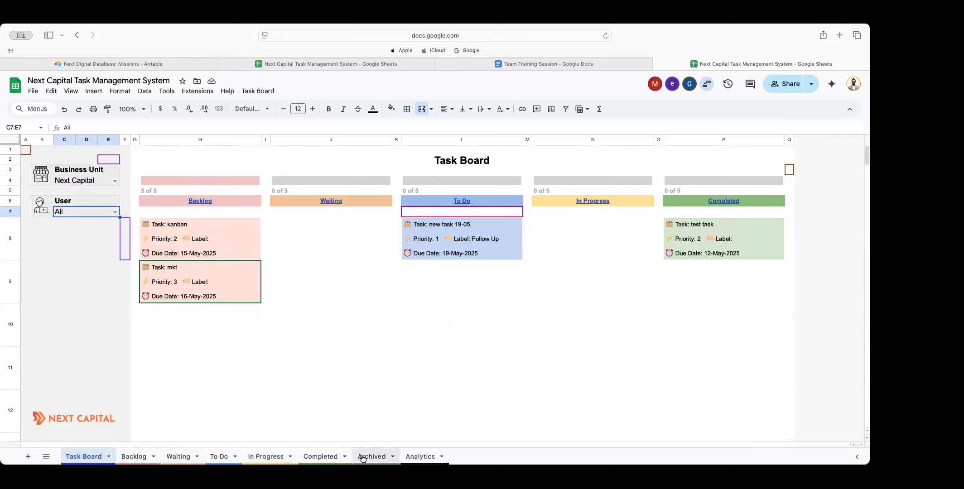
- Look through the Backlog, Waiting, To Do, In Progress and Completed sheets in order
left_click(141, 457)
left_click(181, 457)
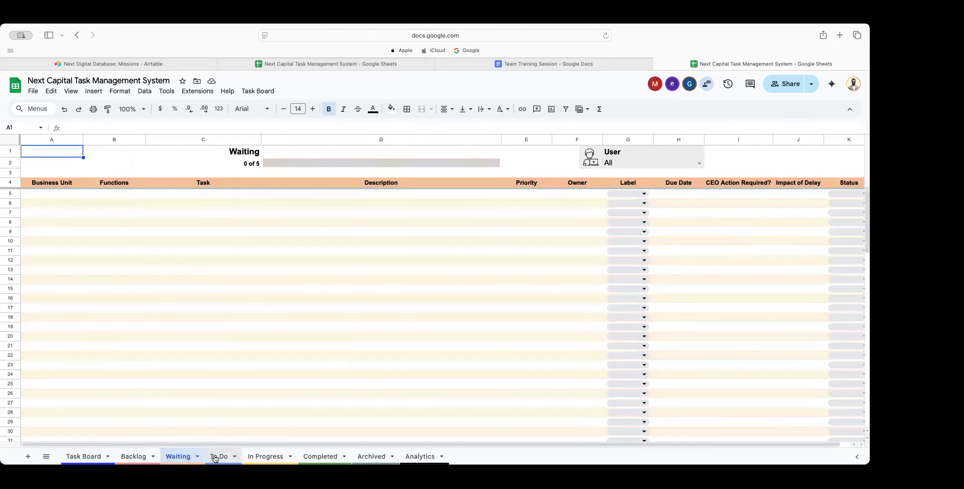
left_click(218, 456)
left_click(268, 457)
left_click(305, 458)
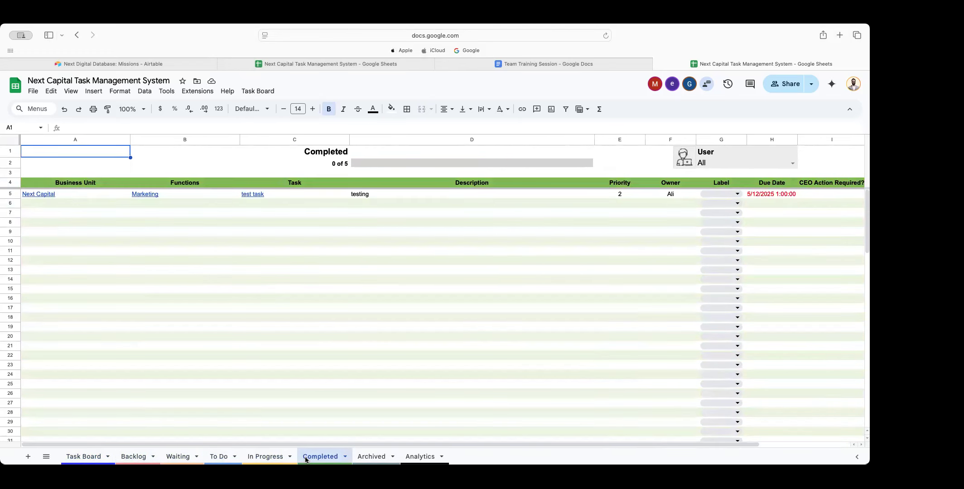
- Start a new task with Business Unit Next Capital, function Marketing and a team member as owner
left_click(268, 94)
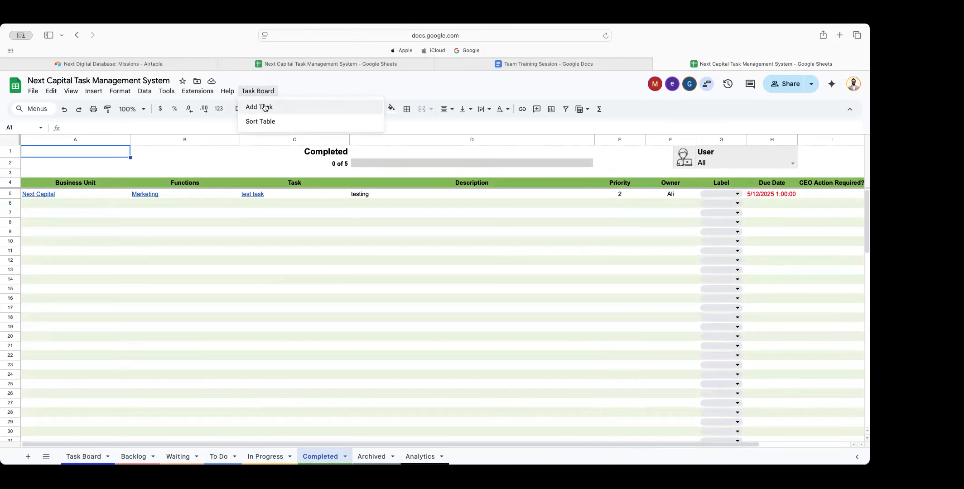
left_click(265, 107)
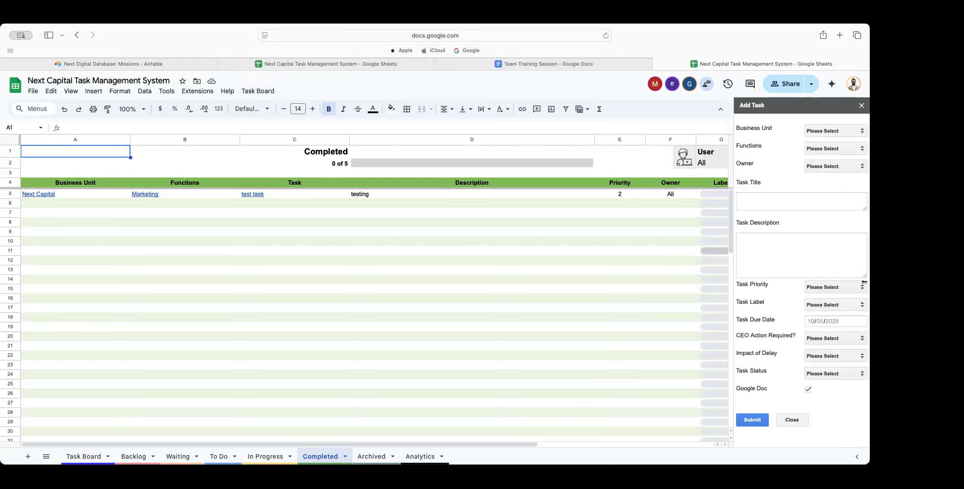
left_click(845, 130)
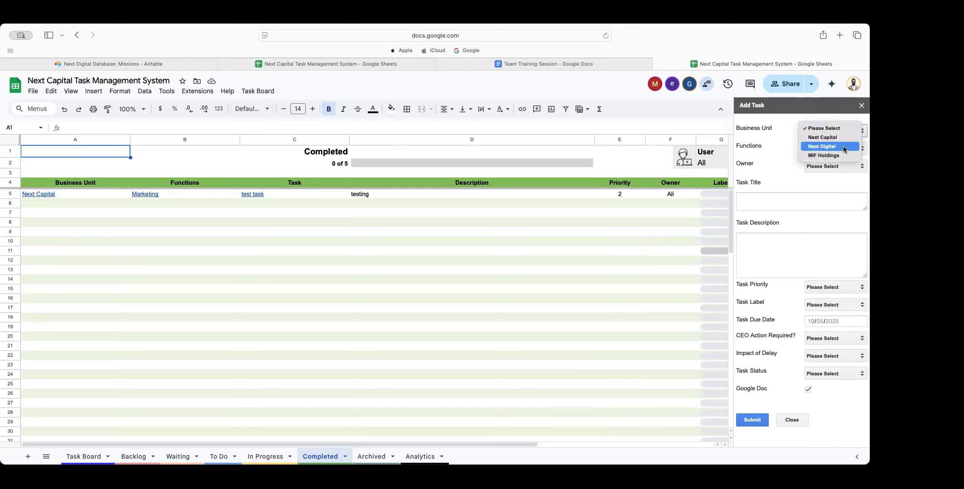
left_click(839, 139)
left_click(840, 144)
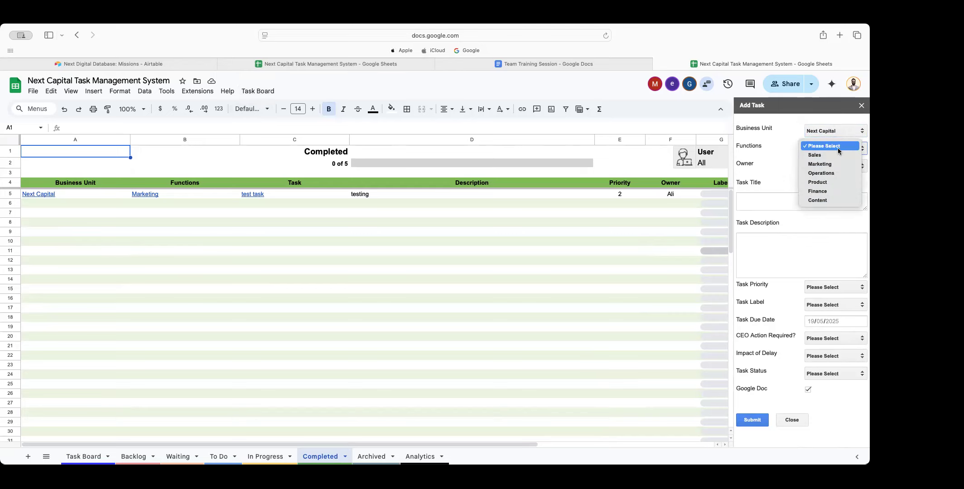
left_click(832, 165)
left_click(831, 166)
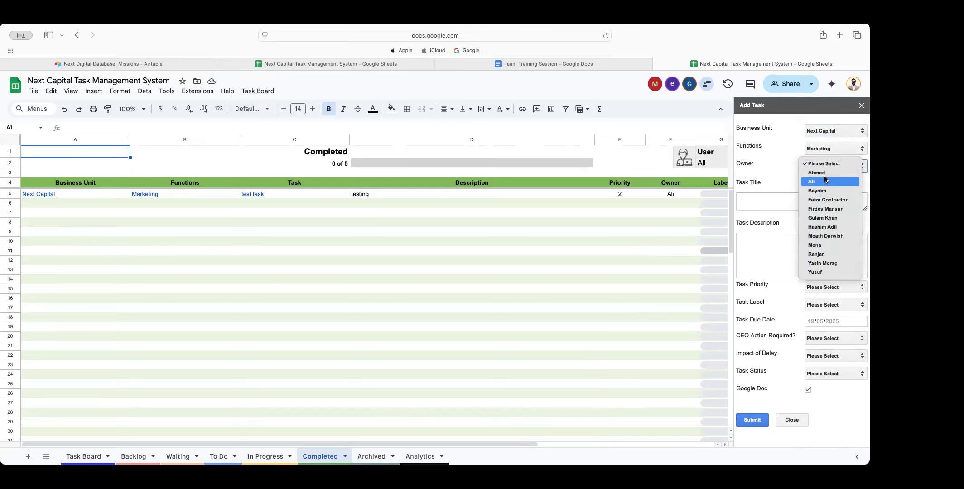
left_click(824, 182)
- Title the new task "Prepare Ad report" and describe it as "Meta report compilation"
left_click(818, 207)
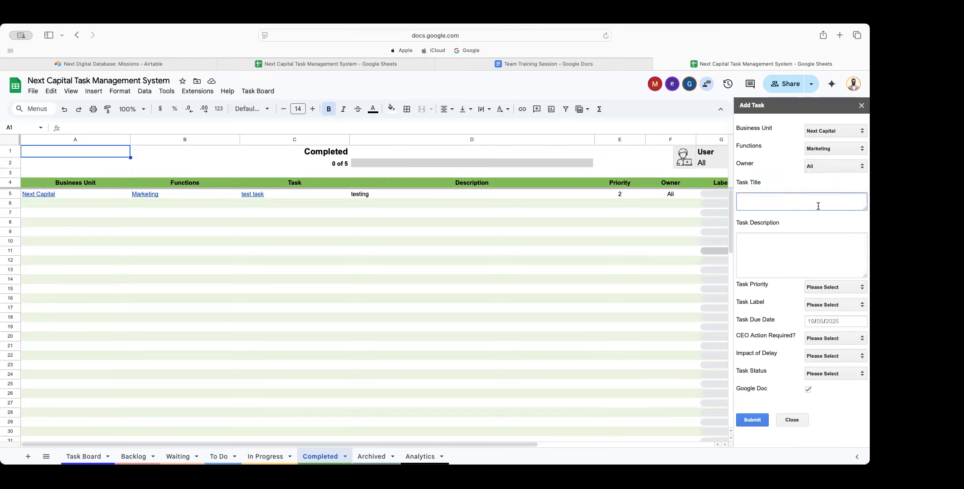
type("Prepare a")
key("BackSpace")
type("Ad report")
left_click(851, 241)
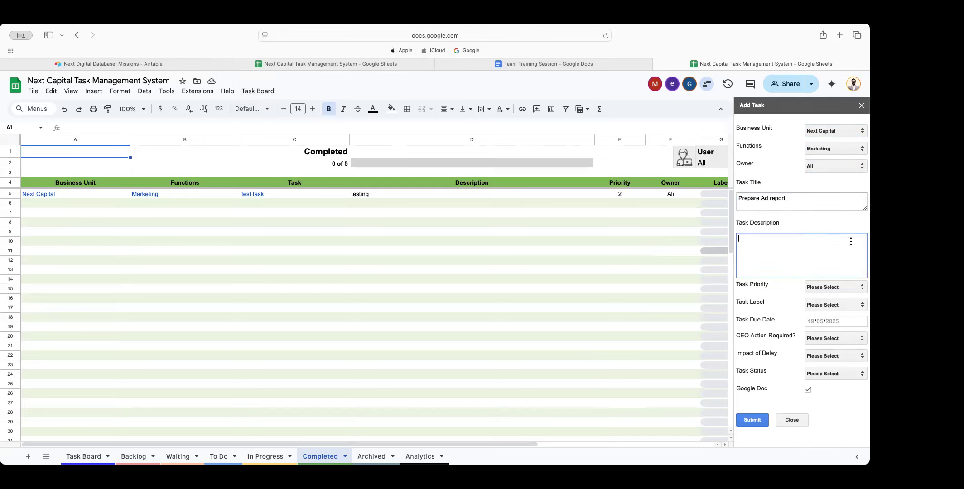
type("Meta report compilation")
- Set the new task's priority to 3 and its due date to 19/05/2025, leaving the label unselected
left_click(842, 289)
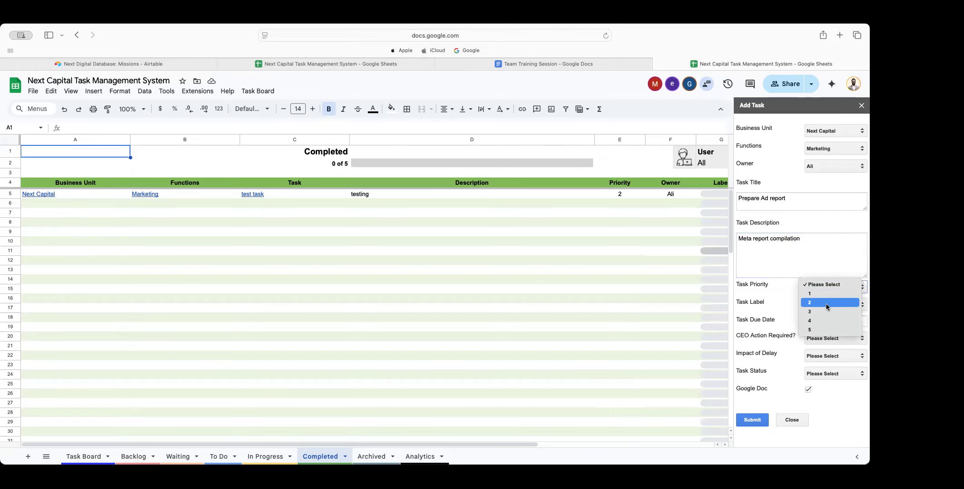
left_click(823, 312)
left_click(824, 305)
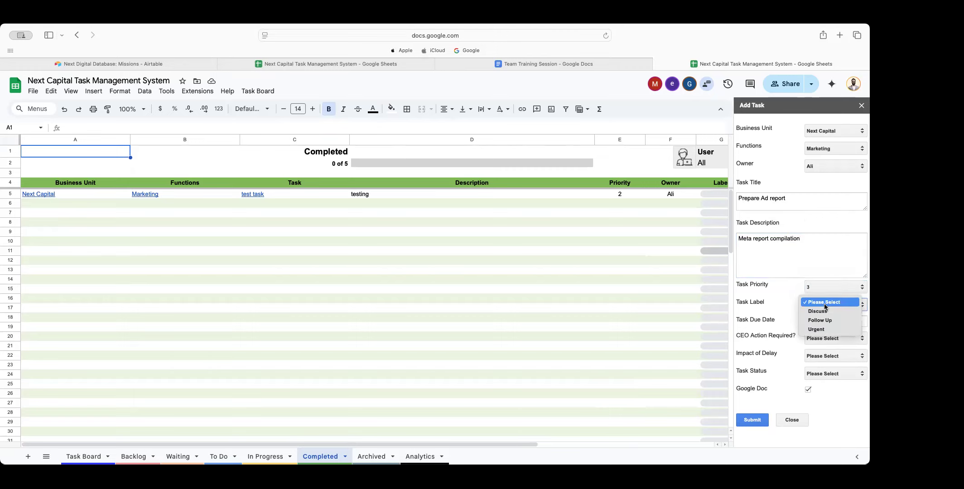
left_click(778, 312)
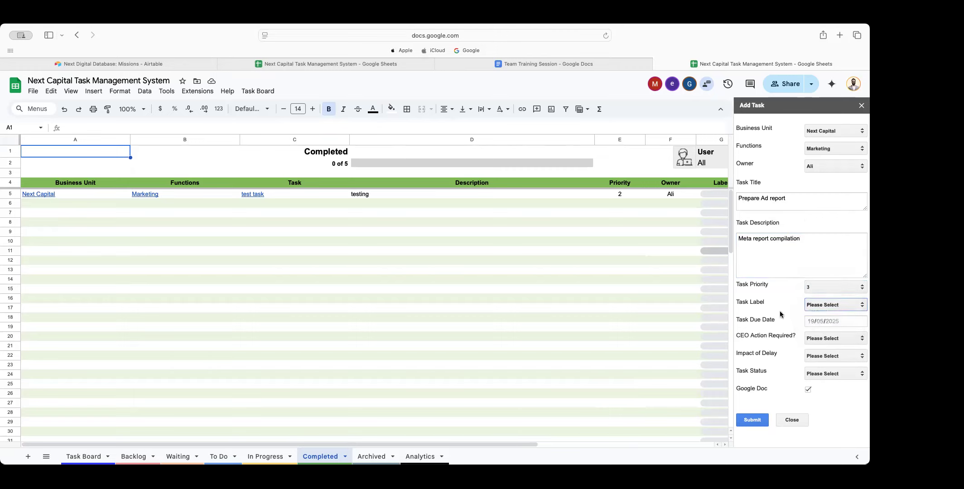
left_click(825, 321)
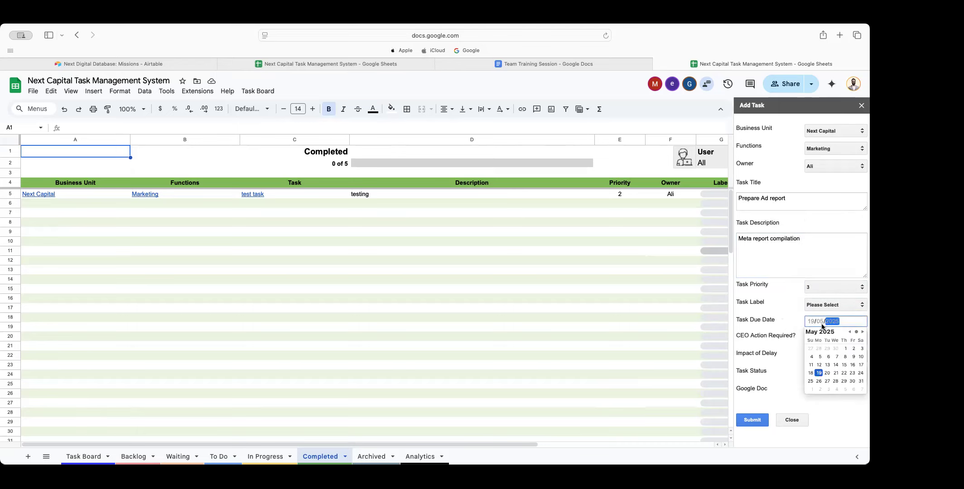
left_click(819, 373)
left_click(787, 346)
- Set CEO Action Required to No, Impact of Delay to Low and Task Status to To Do, and submit the task
left_click(820, 338)
left_click(818, 354)
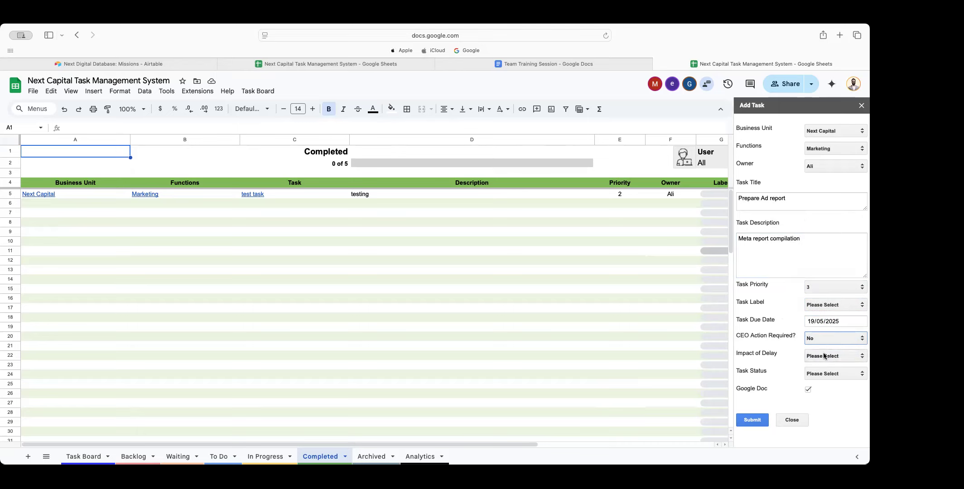
left_click(823, 355)
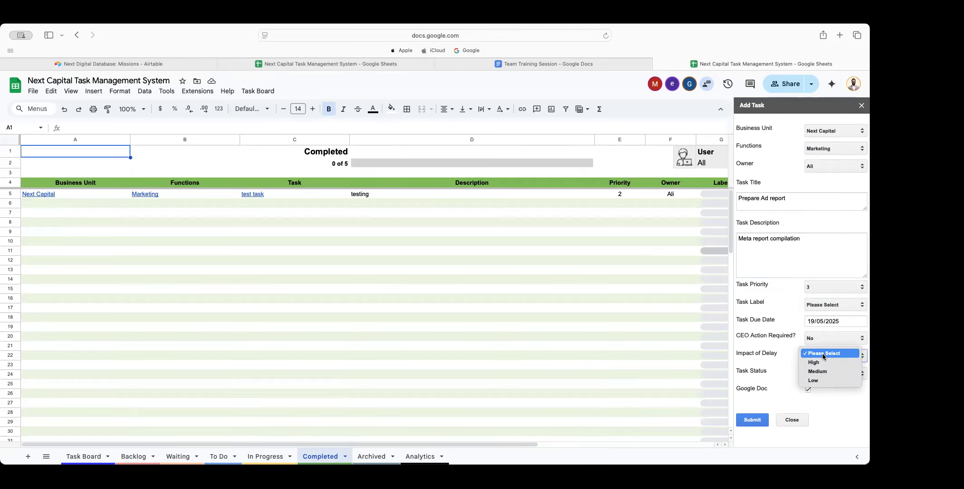
left_click(818, 379)
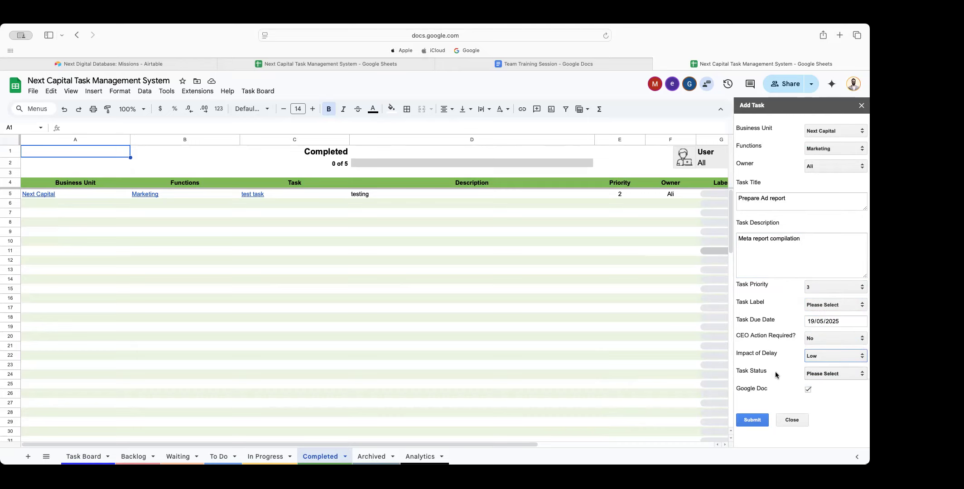
left_click(824, 376)
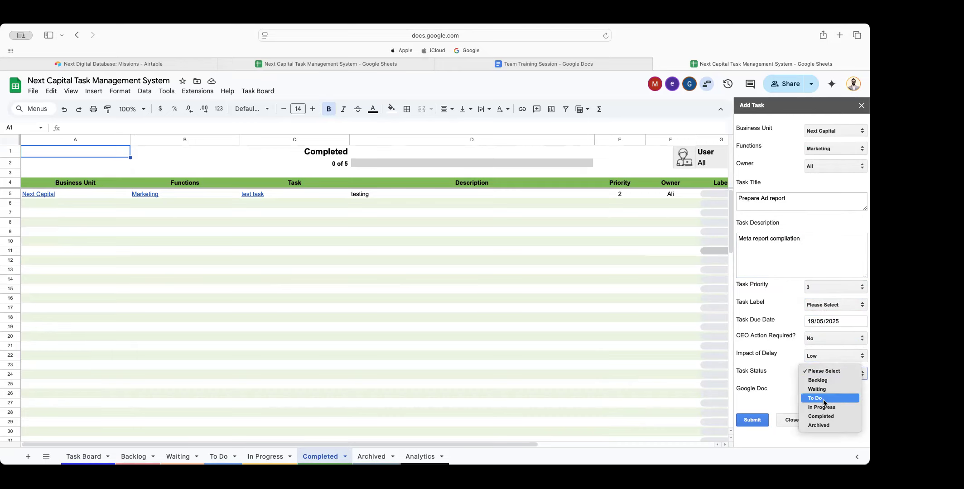
left_click(824, 400)
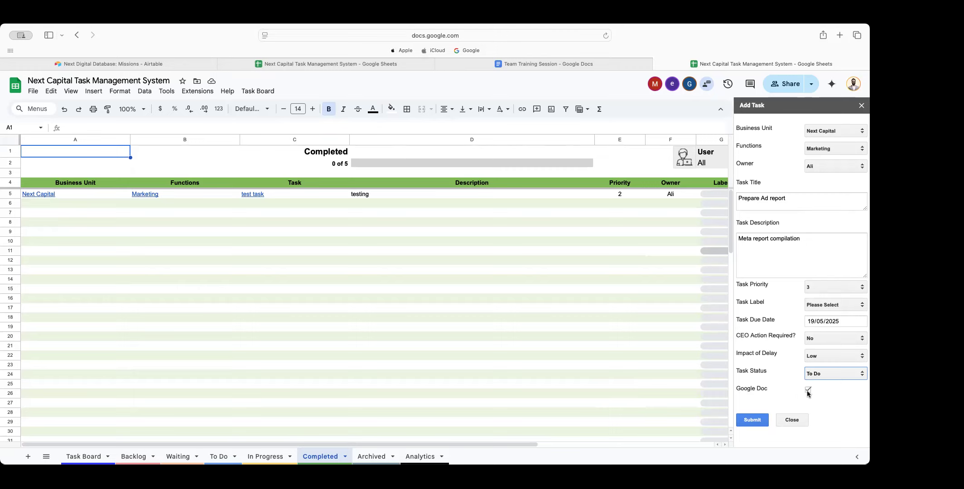
left_click(759, 423)
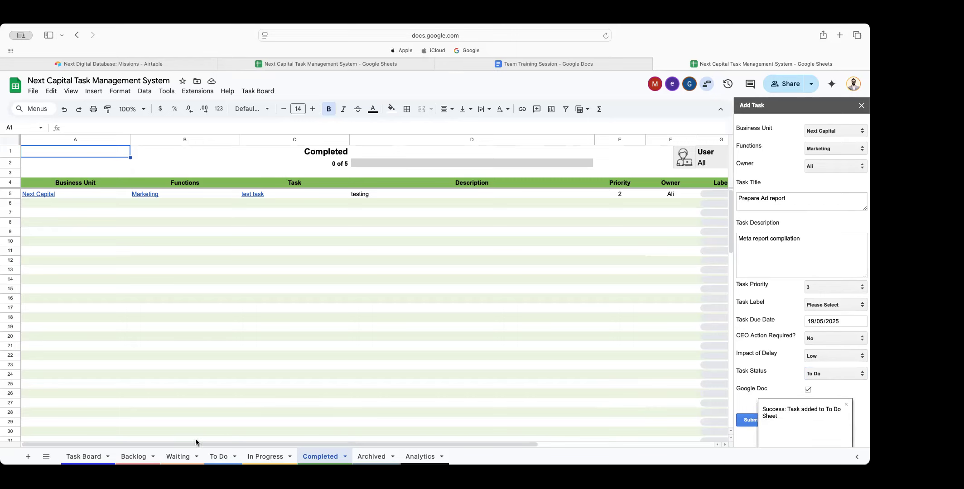
- View the Task Board with the Business Unit filter on All, and set the filter back to Next Capital
left_click(79, 456)
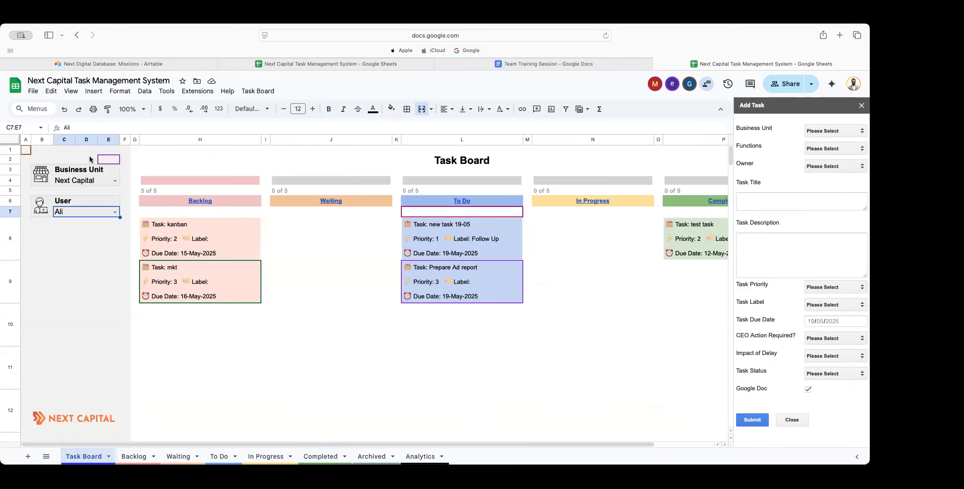
left_click(115, 181)
left_click(76, 194)
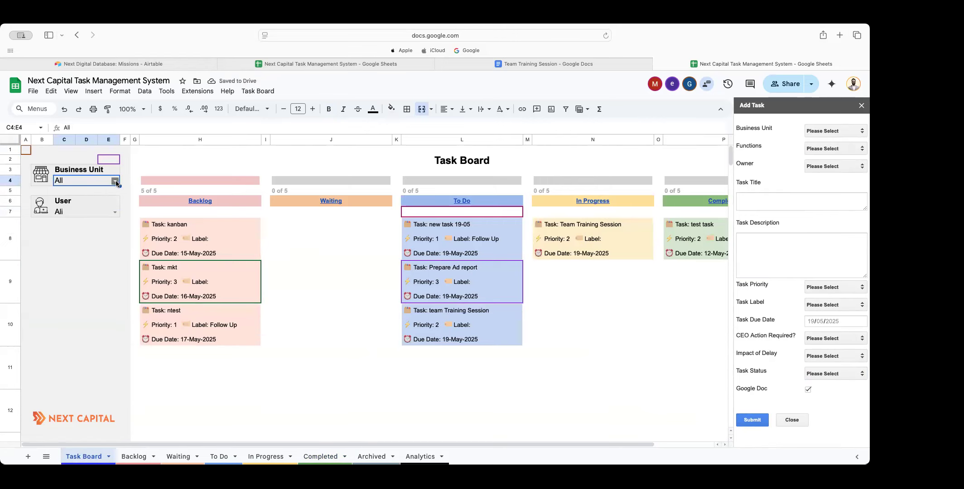
left_click(116, 181)
left_click(84, 204)
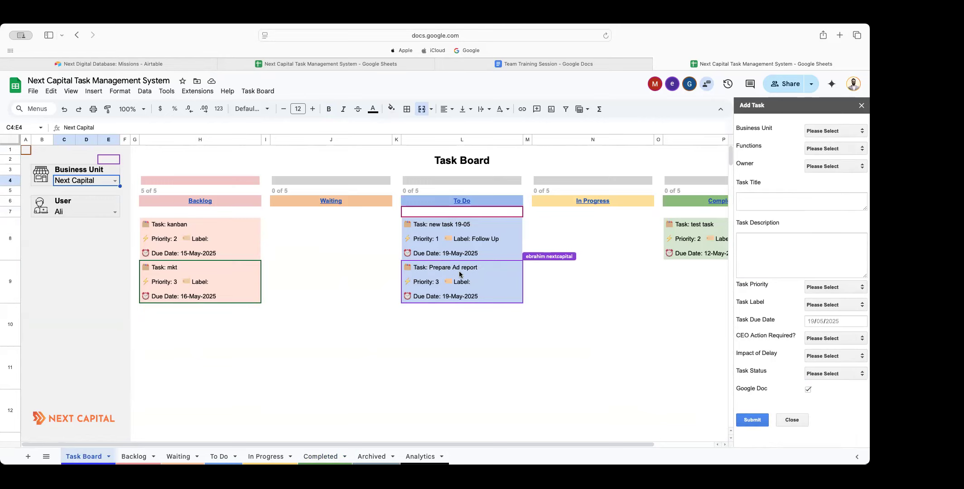
- Open the Google Doc linked to the Prepare Ad report task in the To Do sheet, review it and close it
left_click(223, 457)
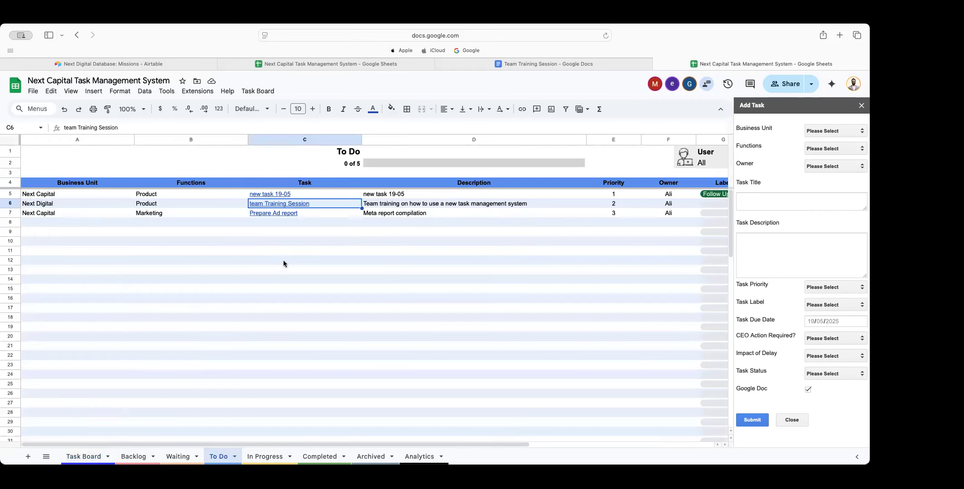
mouse_move(267, 212)
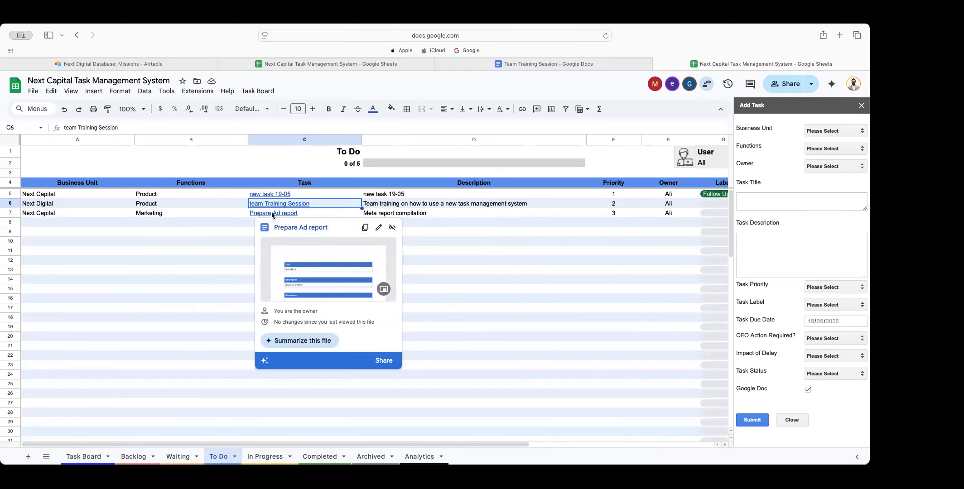
left_click(294, 228)
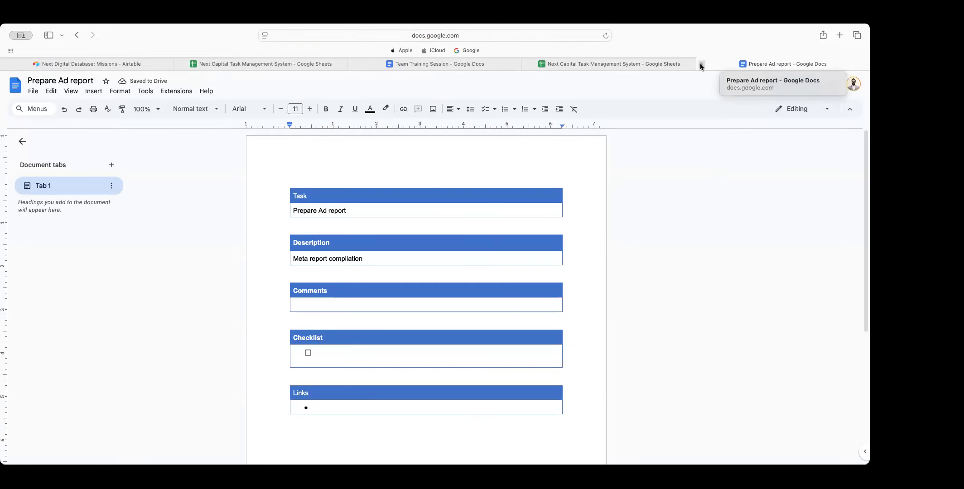
left_click(701, 65)
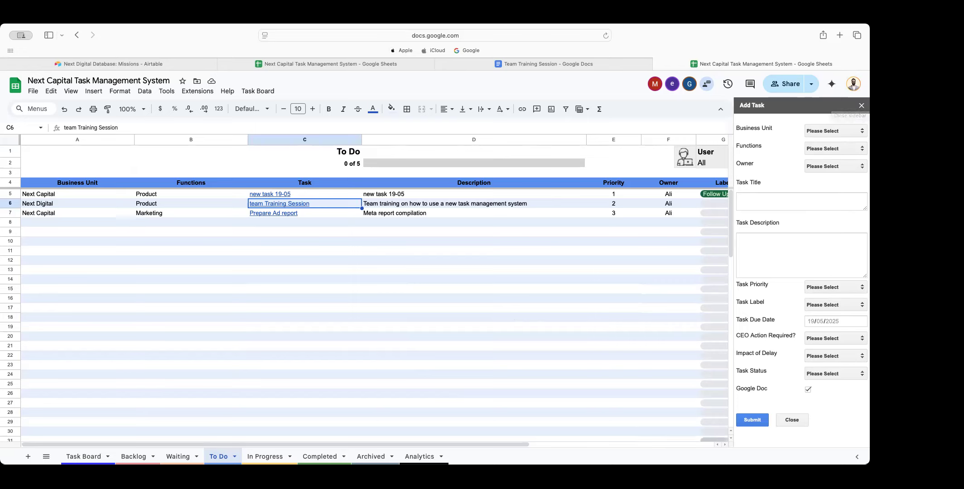
left_click(660, 460)
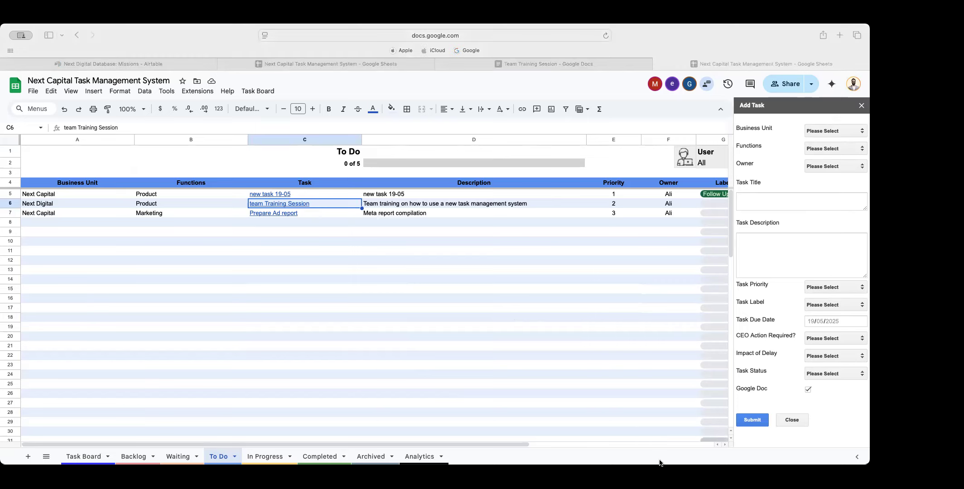